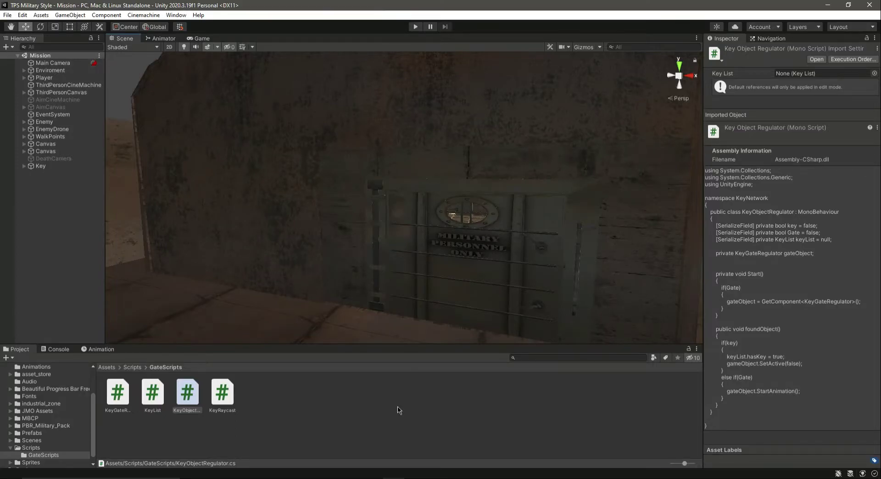
- Remove the Door_B_D controller from DoorB_def's Animator, leaving the Controller set to None
{"action": "left_click", "coordinate": [308, 417]}
{"action": "left_click", "coordinate": [9, 448]}
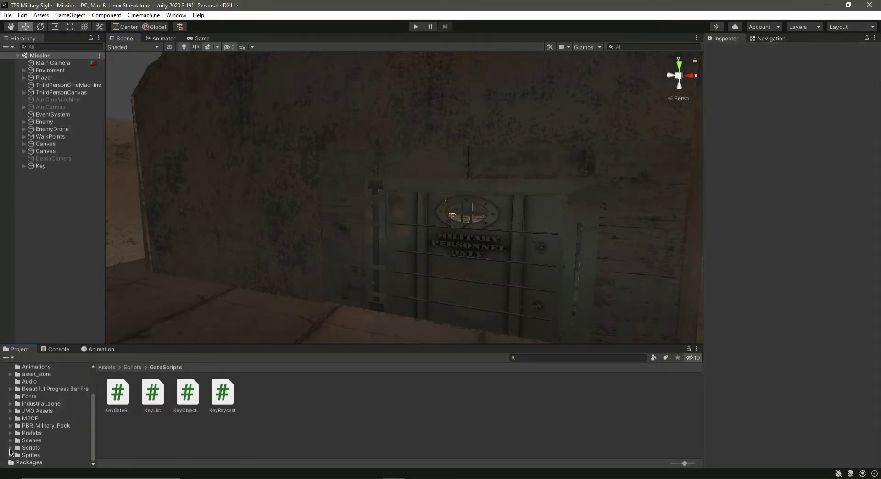
{"action": "left_click", "coordinate": [456, 283]}
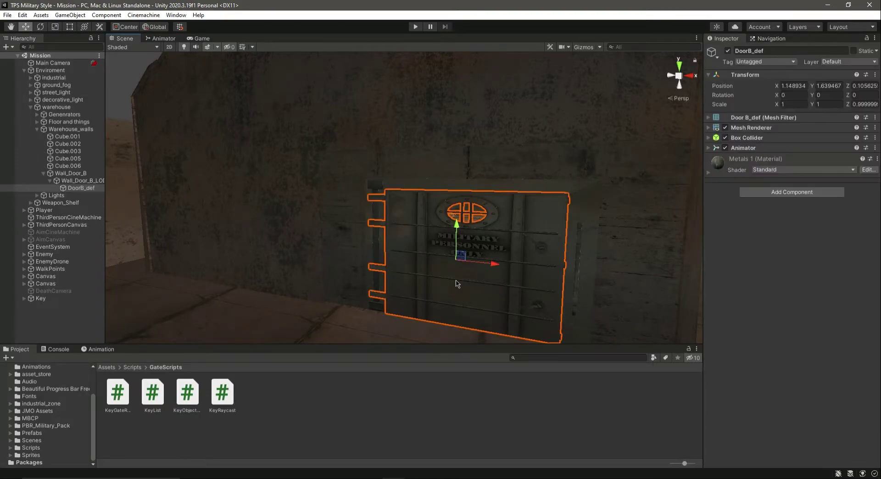
{"action": "left_click", "coordinate": [711, 148]}
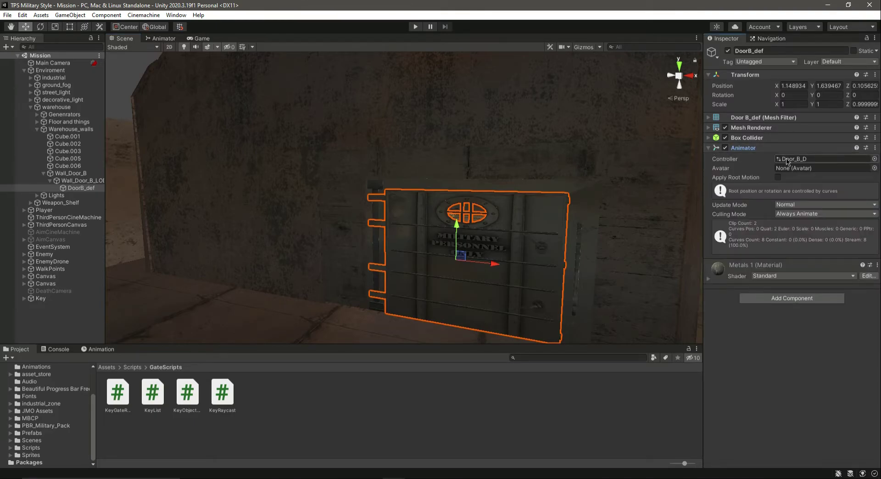
{"action": "left_click", "coordinate": [874, 159]}
{"action": "double_click", "coordinate": [179, 199]}
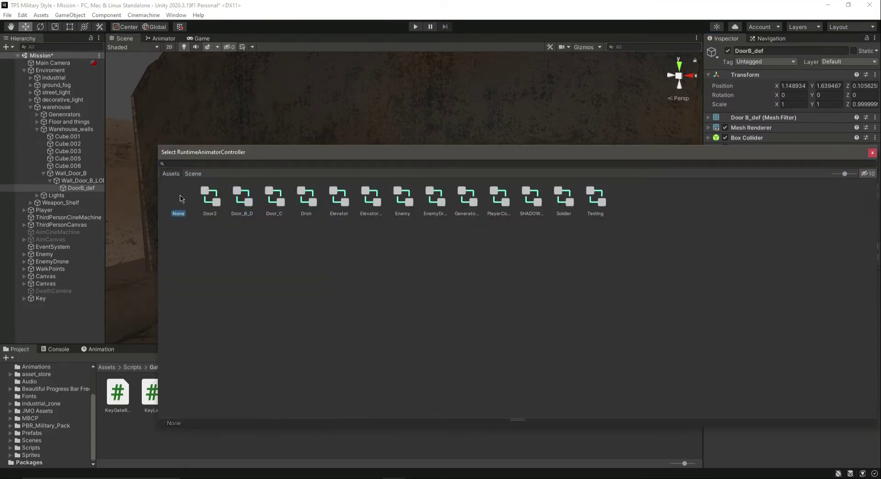
{"action": "left_click", "coordinate": [35, 366]}
- Create a new Animator Controller named Gate in the Animations folder
{"action": "right_click", "coordinate": [196, 438]}
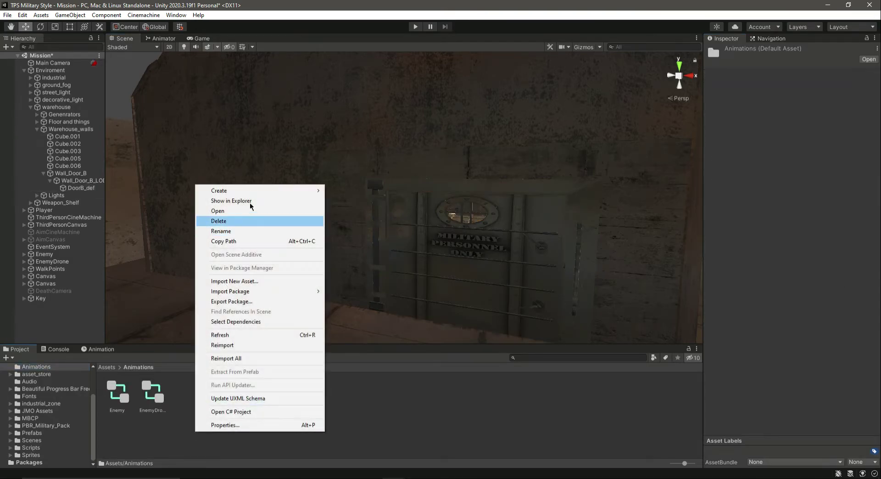
{"action": "mouse_move", "coordinate": [250, 193]}
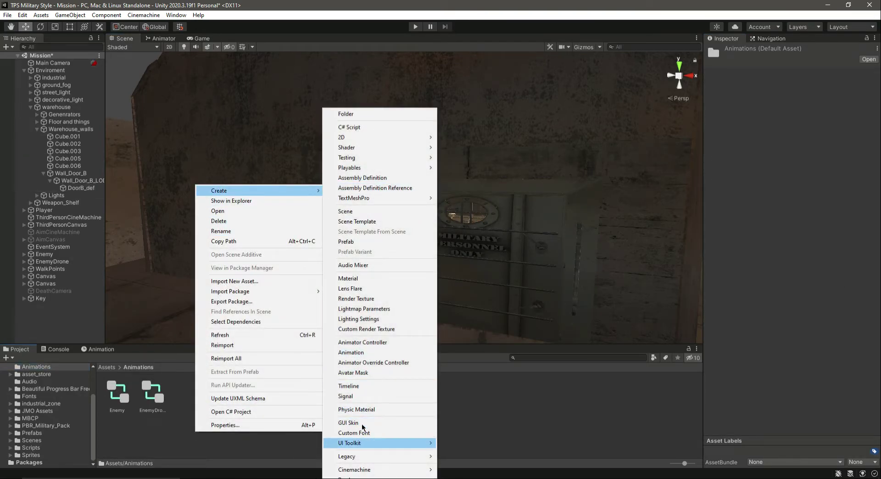
{"action": "left_click", "coordinate": [366, 342]}
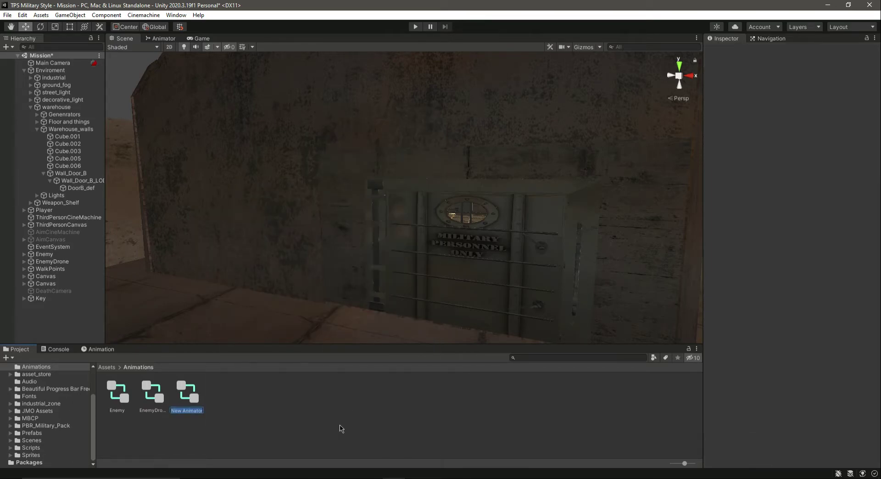
{"action": "type", "text": "Gate"}
{"action": "key", "text": "Return"}
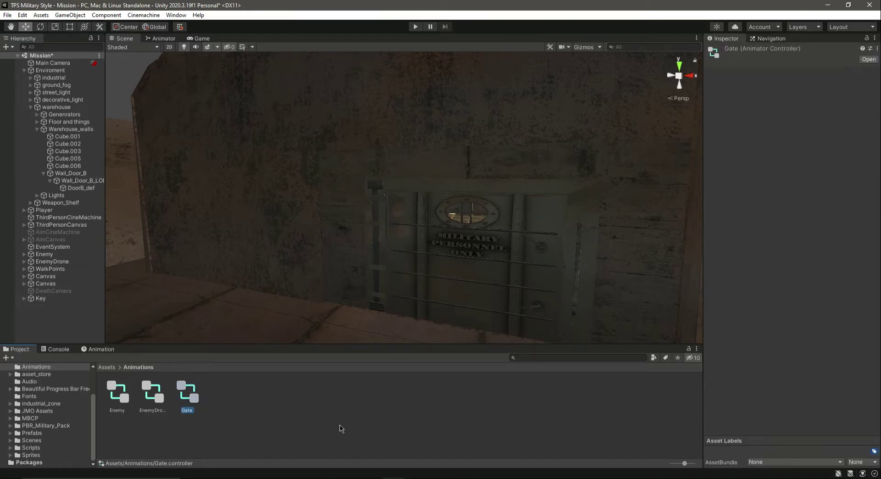
- Assign the Gate controller to DoorB_def's Animator, save the scene, and bring up the Animation timeline
{"action": "left_click", "coordinate": [429, 271]}
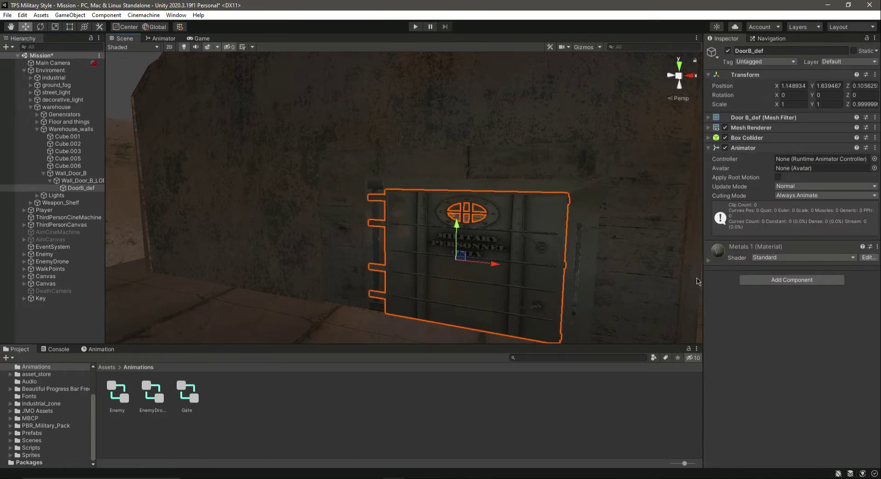
{"action": "left_click_drag", "start_coordinate": [188, 393], "coordinate": [788, 162]}
{"action": "key", "text": "ctrl+s"}
{"action": "left_click", "coordinate": [186, 392]}
{"action": "left_click", "coordinate": [465, 261]}
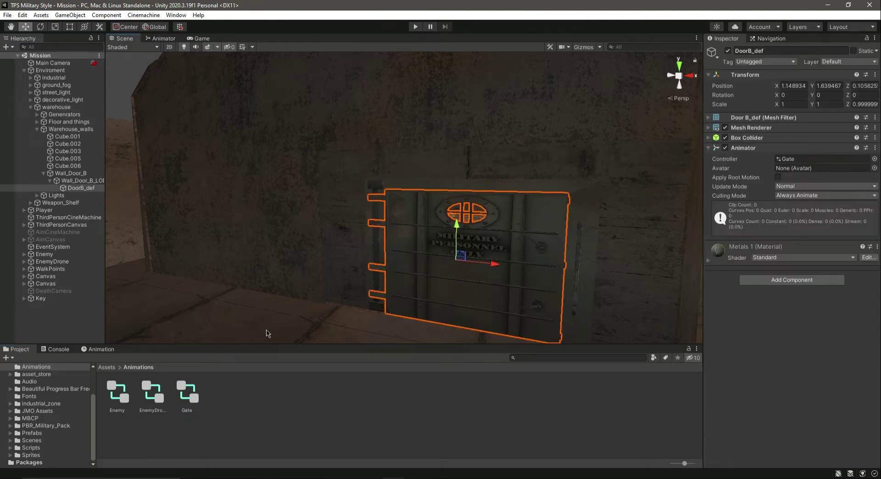
{"action": "left_click", "coordinate": [100, 349]}
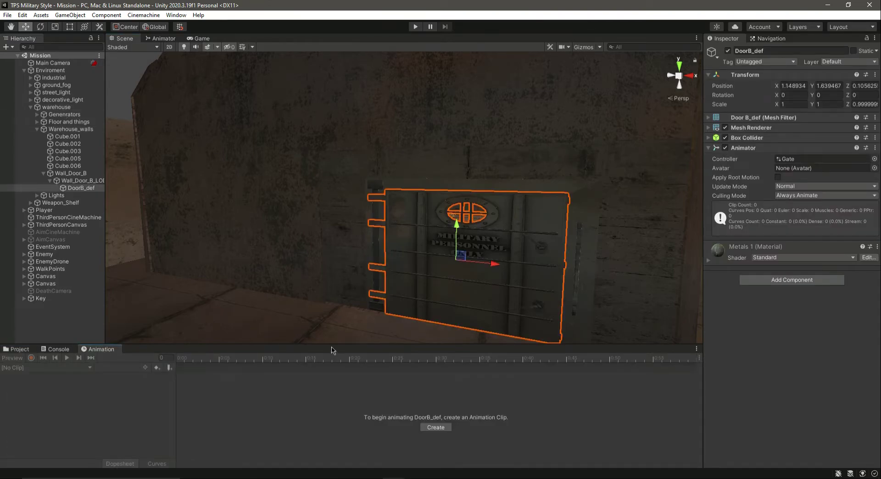
- Create a new animation clip for DoorB_def and save it as OpenGate in Animations
{"action": "left_click_drag", "start_coordinate": [329, 345], "coordinate": [329, 290]}
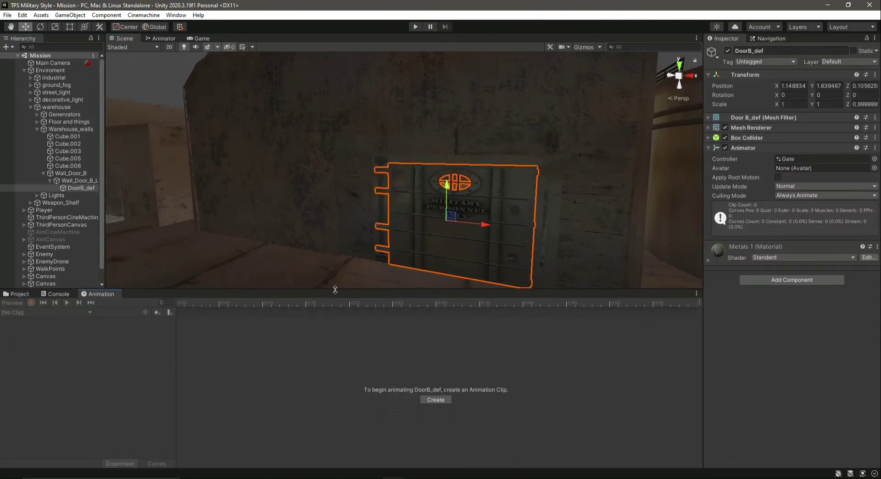
{"action": "left_click", "coordinate": [436, 399]}
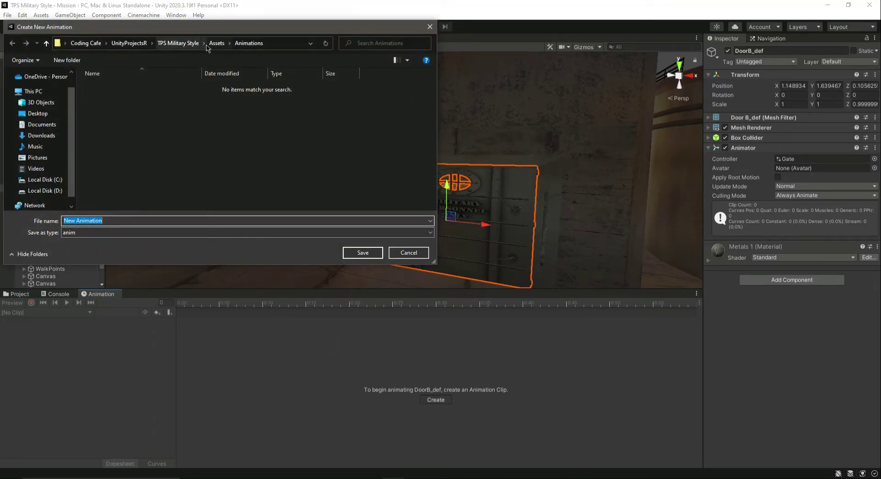
{"action": "left_click", "coordinate": [249, 44]}
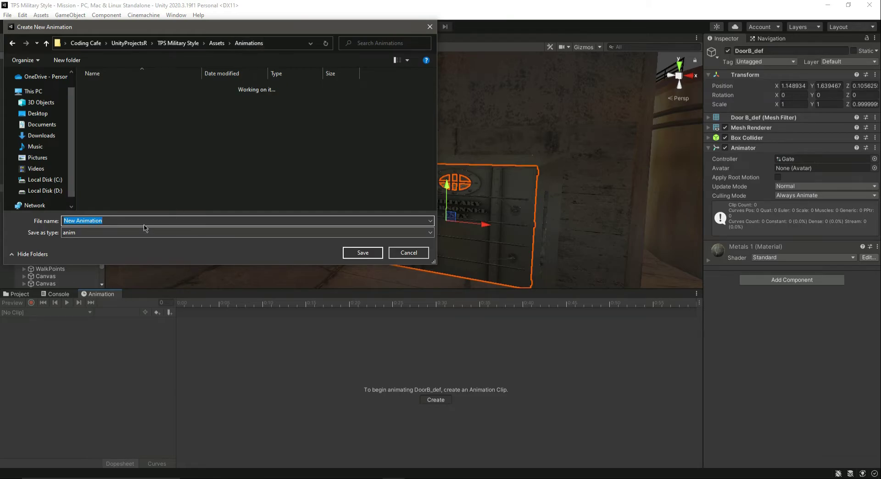
{"action": "key", "text": "BackSpace"}
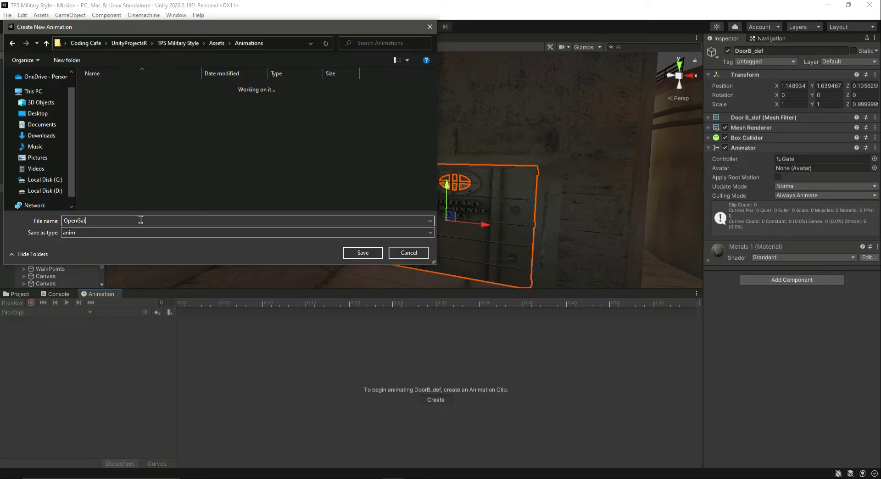
{"action": "left_click", "coordinate": [353, 256]}
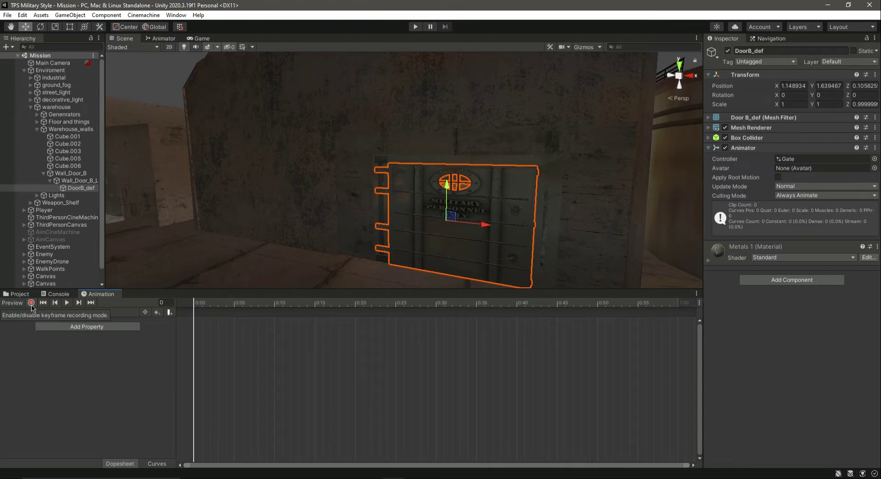
- Turn on keyframe recording and key the door's starting Position X value
{"action": "left_click", "coordinate": [30, 302]}
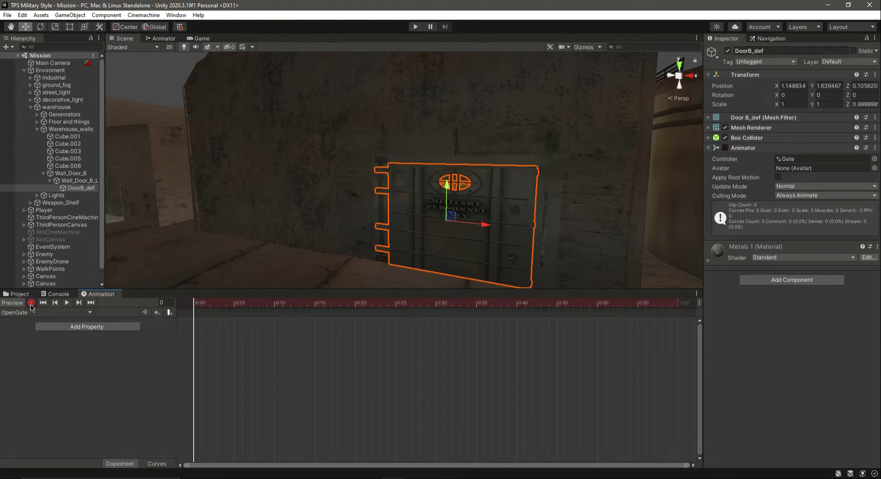
{"action": "right_click_drag", "start_coordinate": [400, 222], "coordinate": [426, 239]}
{"action": "key", "text": "w"}
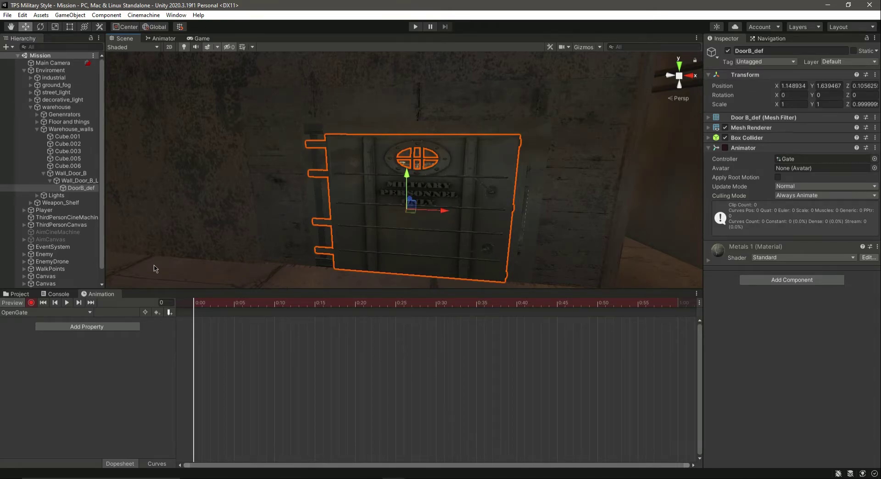
{"action": "left_click", "coordinate": [30, 303]}
{"action": "left_click", "coordinate": [31, 302]}
{"action": "left_click", "coordinate": [803, 88]}
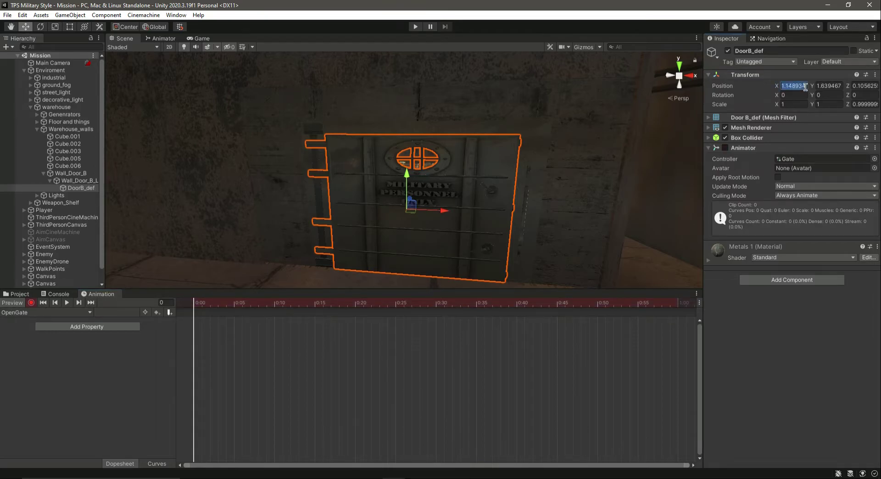
{"action": "key", "text": "Right"}
{"action": "key", "text": "BackSpace"}
{"action": "type", "text": "3"}
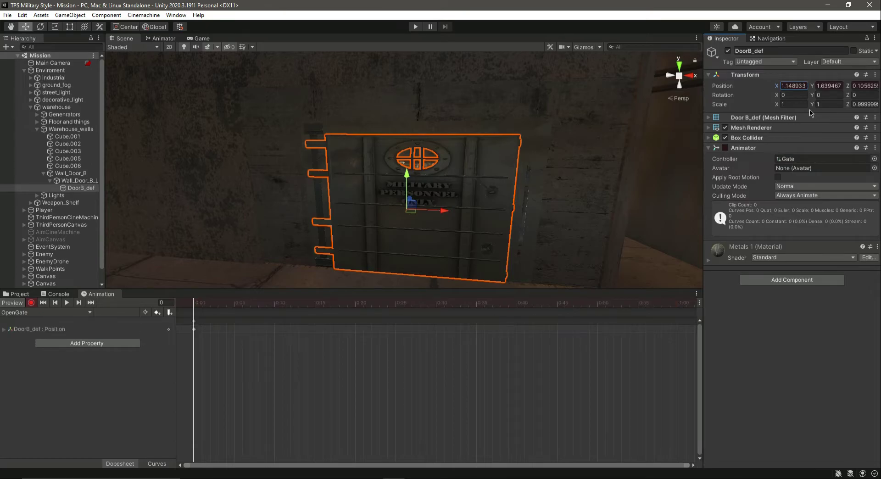
- Key the door's Position X to 1.7 at 0:20 and 2 at 0:40
{"action": "left_click_drag", "start_coordinate": [200, 307], "coordinate": [355, 309]}
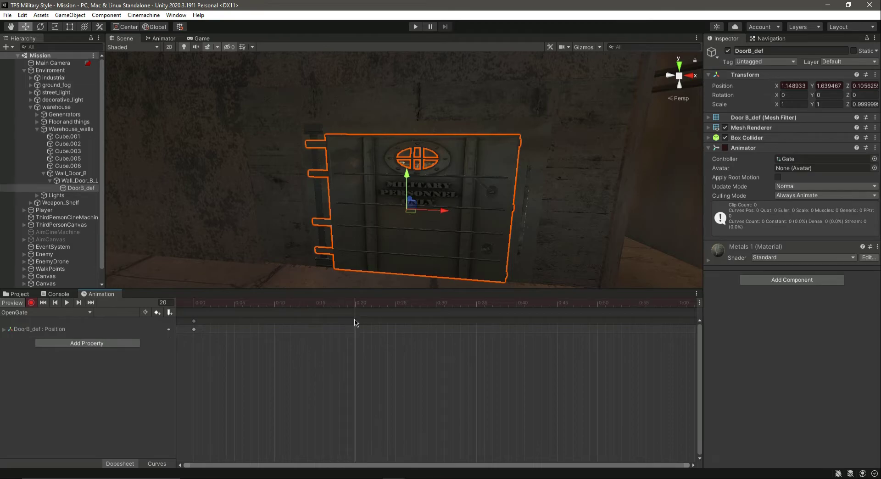
{"action": "left_click", "coordinate": [796, 86]}
{"action": "type", "text": "1.7"}
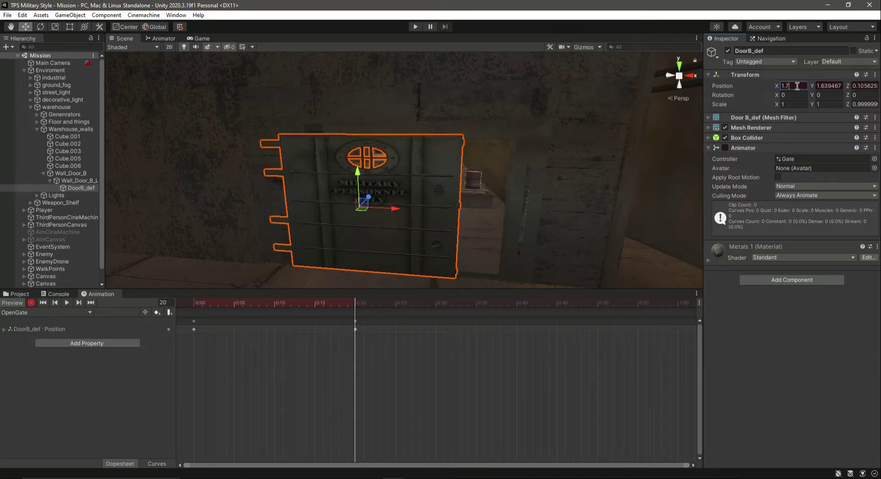
{"action": "left_click_drag", "start_coordinate": [355, 306], "coordinate": [516, 316]}
{"action": "left_click", "coordinate": [800, 87]}
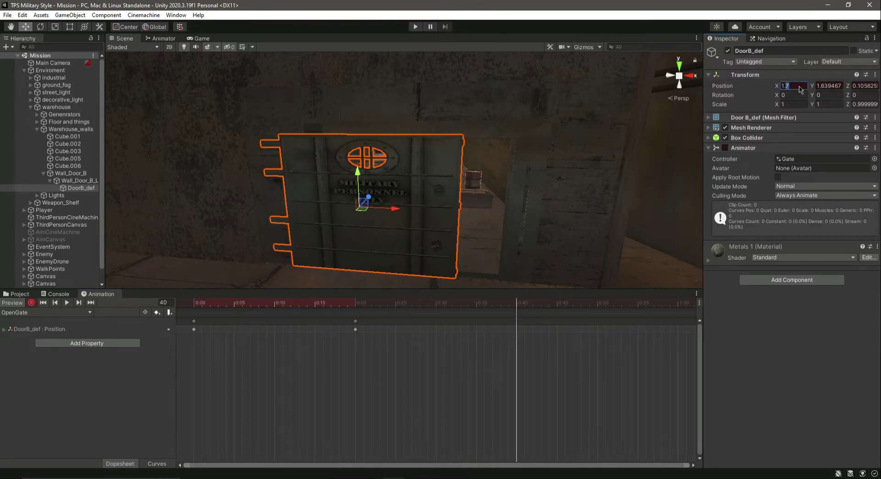
{"action": "type", "text": "2"}
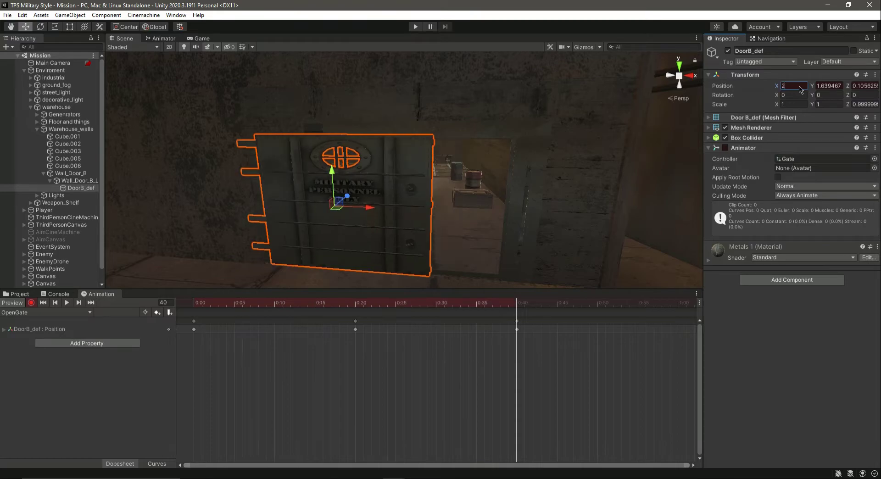
- Replace the 4 key at 1:00 with Position X 3, then stop recording and preview
{"action": "left_click", "coordinate": [793, 87]}
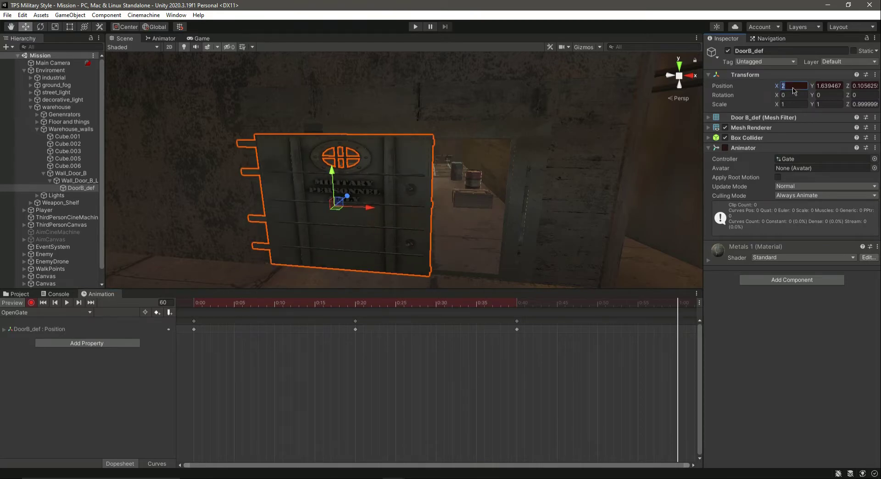
{"action": "type", "text": "4"}
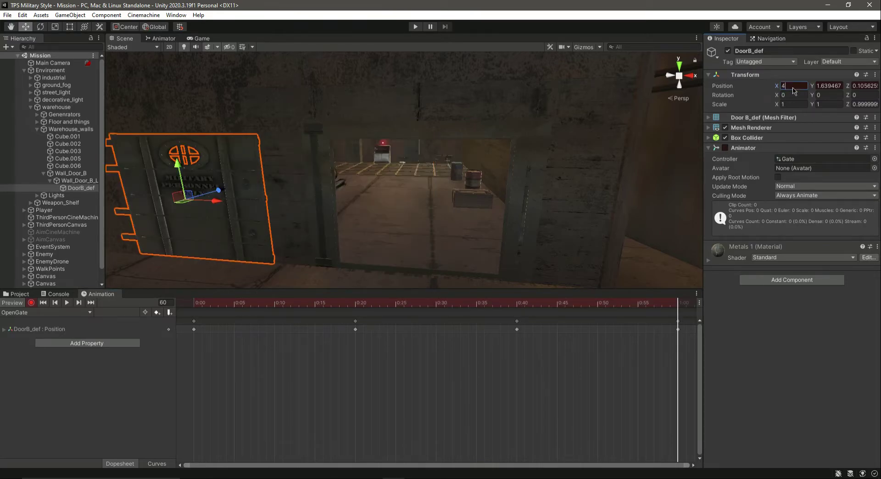
{"action": "scroll", "coordinate": [645, 397], "scroll_direction": "down", "scroll_amount": 1}
{"action": "scroll", "coordinate": [644, 397], "scroll_direction": "down", "scroll_amount": 1}
{"action": "left_click", "coordinate": [610, 323]}
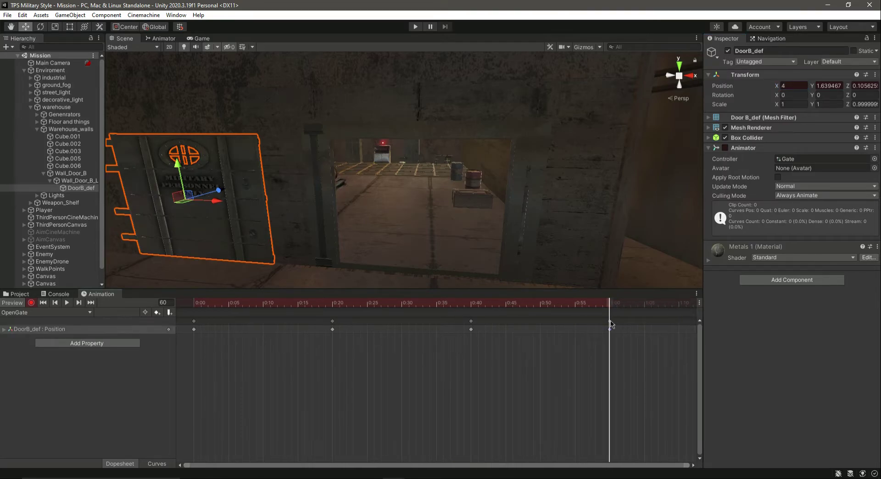
{"action": "key", "text": "Delete"}
{"action": "left_click", "coordinate": [792, 86]}
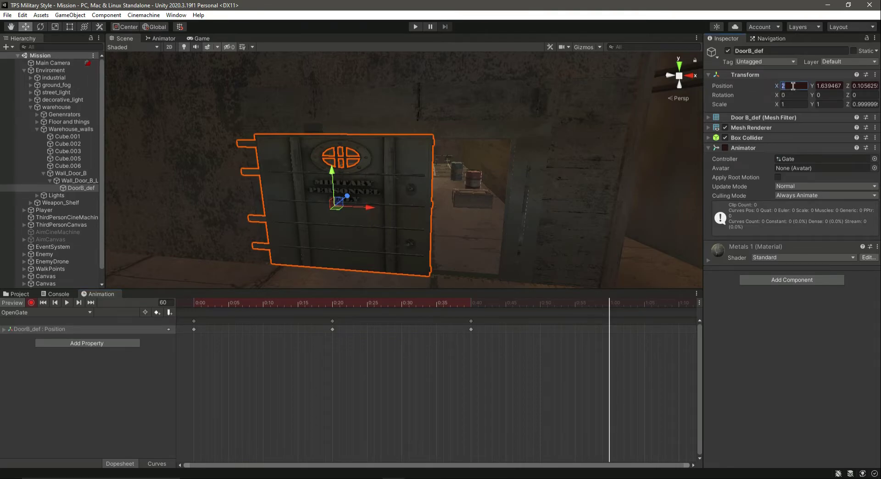
{"action": "type", "text": "3"}
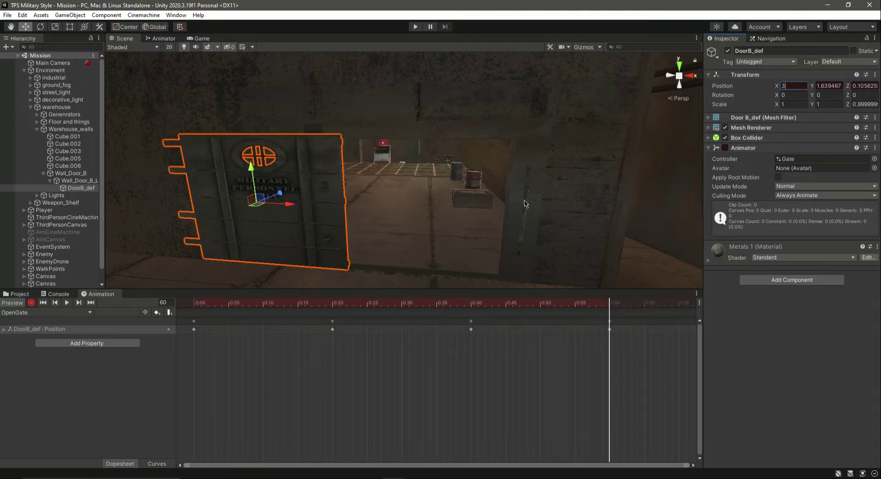
{"action": "left_click", "coordinate": [31, 302]}
{"action": "left_click", "coordinate": [66, 303]}
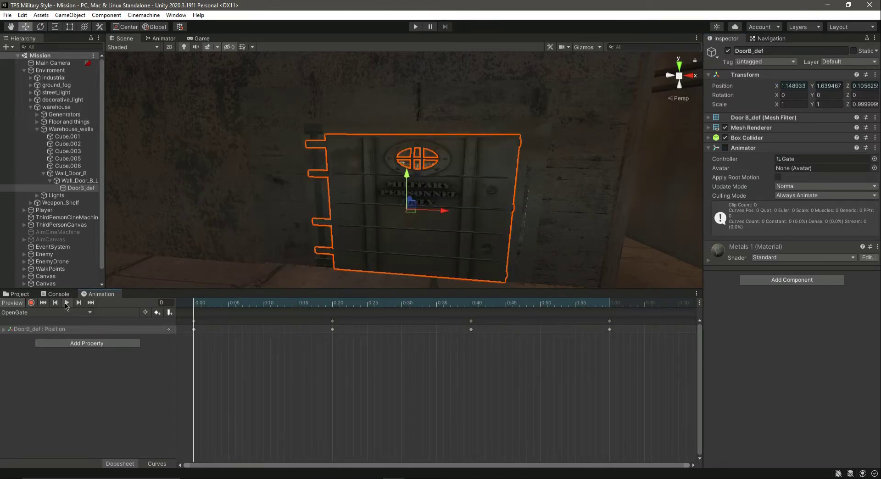
{"action": "left_click", "coordinate": [471, 303]}
{"action": "left_click_drag", "start_coordinate": [471, 302], "coordinate": [186, 305]}
{"action": "left_click", "coordinate": [71, 303]}
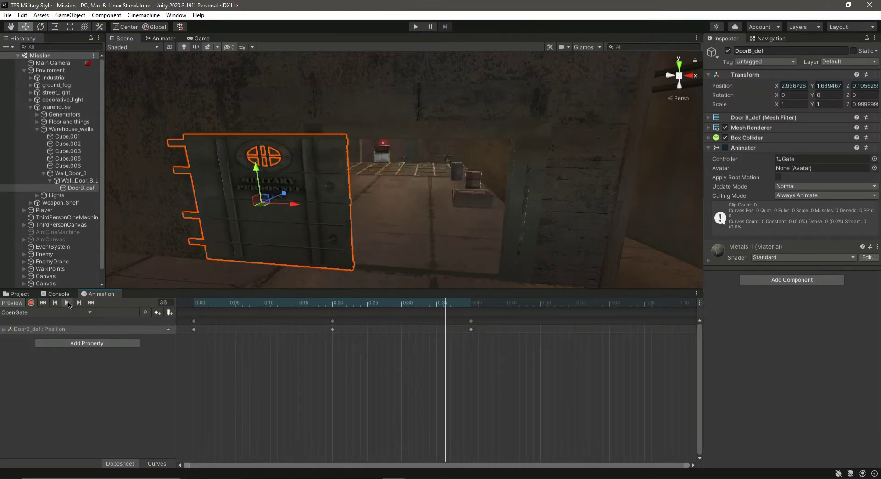
{"action": "left_click", "coordinate": [189, 303]}
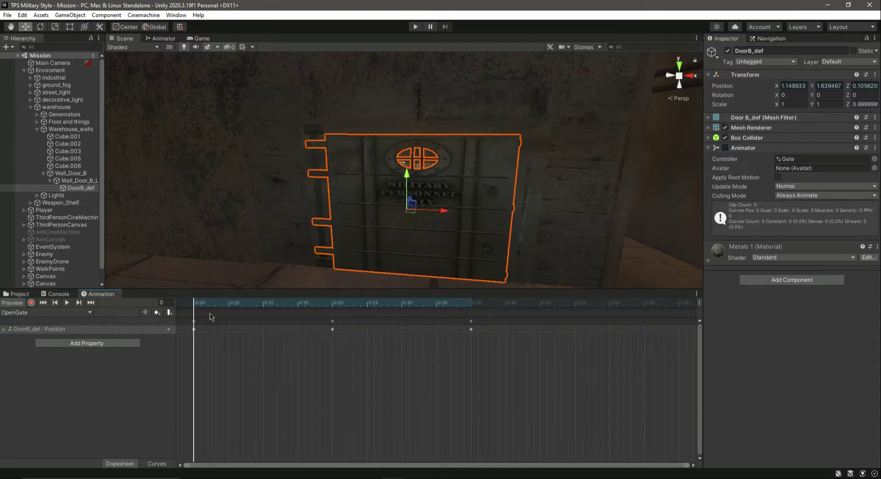
{"action": "left_click_drag", "start_coordinate": [195, 303], "coordinate": [472, 316]}
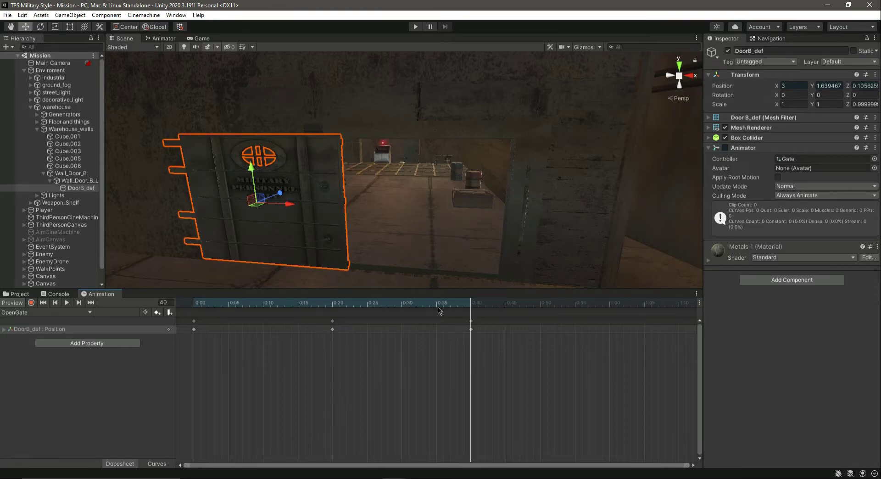
{"action": "left_click_drag", "start_coordinate": [472, 305], "coordinate": [154, 328]}
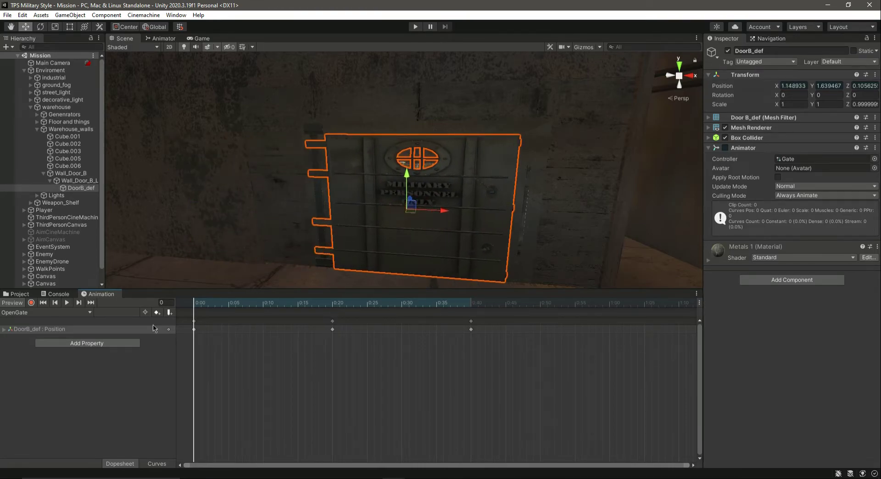
- Open the Gate controller's state graph from the Animations folder
{"action": "left_click", "coordinate": [18, 294]}
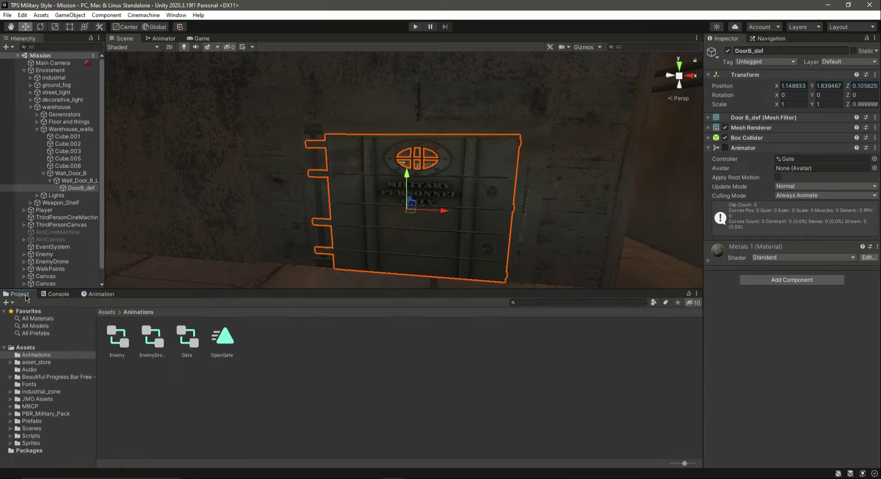
{"action": "left_click", "coordinate": [43, 356]}
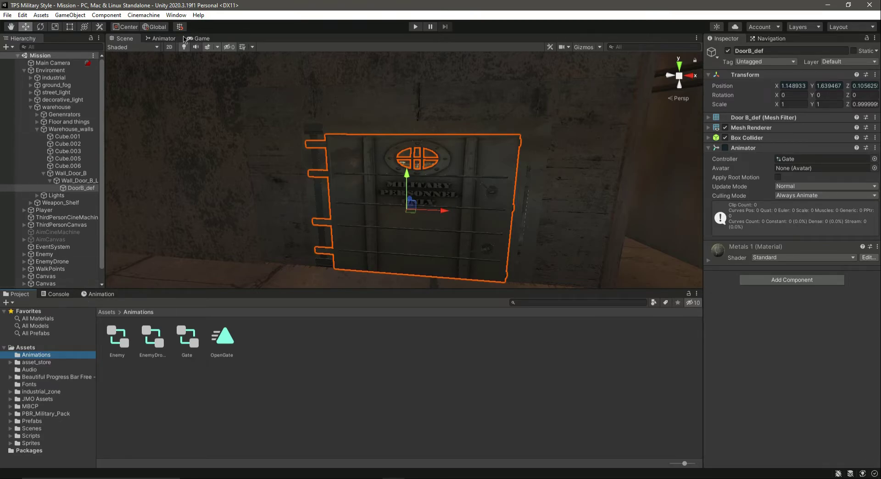
{"action": "left_click", "coordinate": [164, 39]}
{"action": "left_click", "coordinate": [77, 191]}
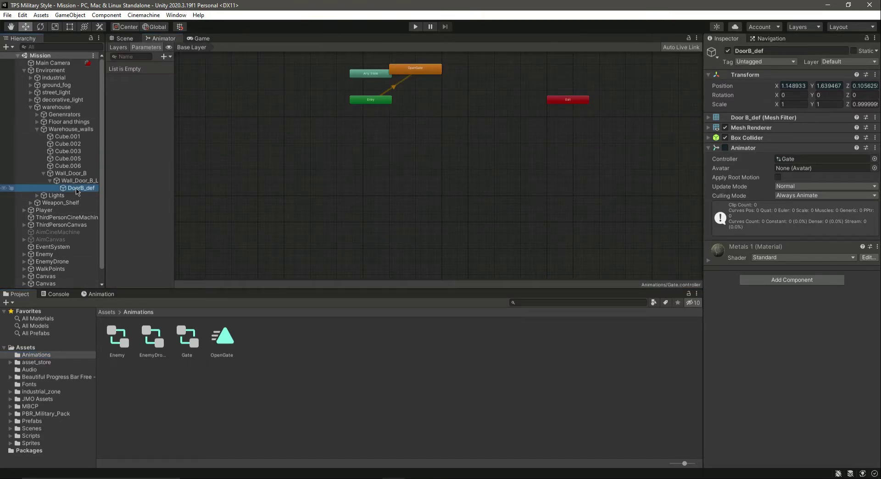
- Place OpenGate beside Entry and stack Any State and Exit to its left
{"action": "left_click_drag", "start_coordinate": [426, 72], "coordinate": [457, 99]}
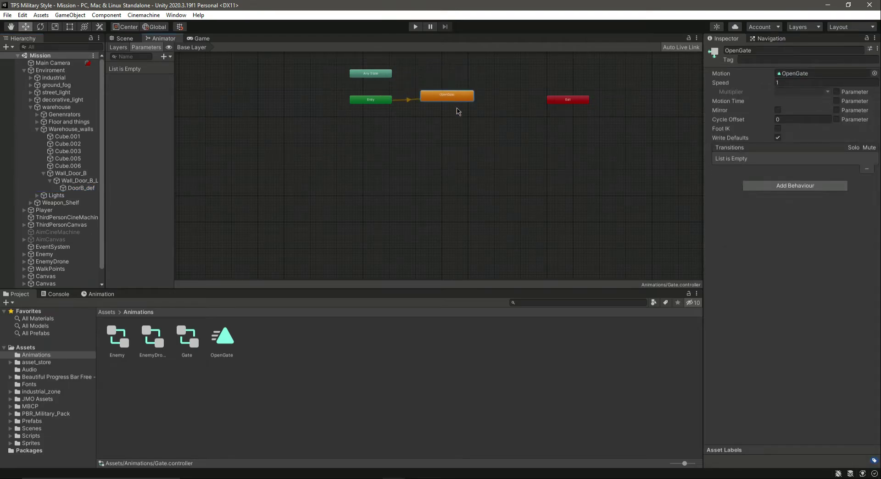
{"action": "right_click", "coordinate": [464, 215]}
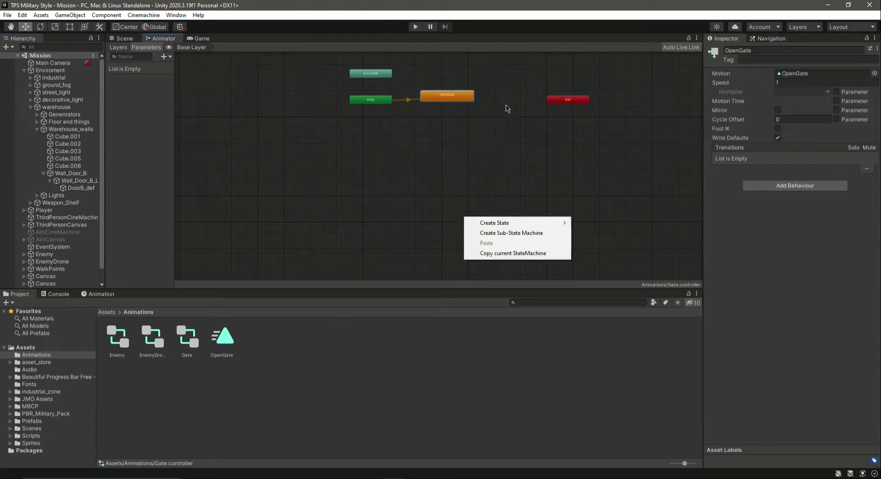
{"action": "left_click", "coordinate": [505, 104]}
{"action": "scroll", "coordinate": [505, 94], "scroll_direction": "down", "scroll_amount": 5}
{"action": "scroll", "coordinate": [511, 63], "scroll_direction": "up", "scroll_amount": 5}
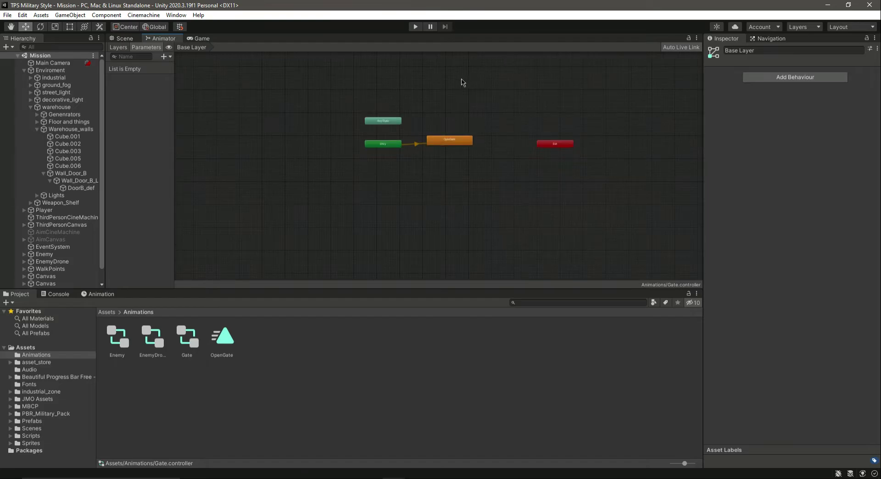
{"action": "left_click_drag", "start_coordinate": [374, 129], "coordinate": [342, 134]}
{"action": "left_click_drag", "start_coordinate": [565, 154], "coordinate": [339, 162]}
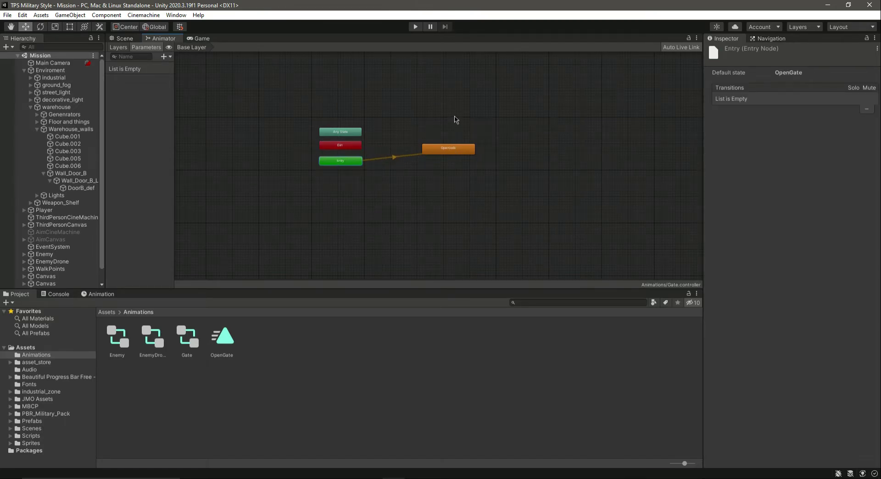
- Add an empty state named IdleGate to the Gate graph
{"action": "right_click", "coordinate": [454, 116]}
{"action": "mouse_move", "coordinate": [507, 122]}
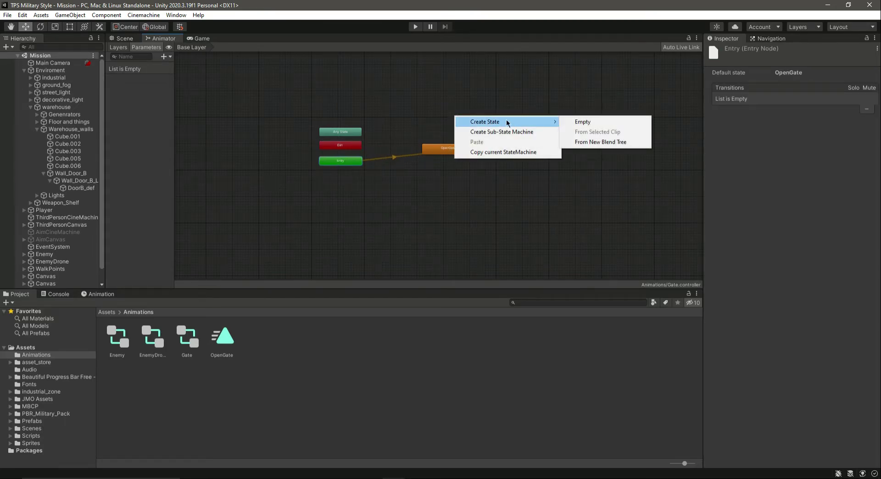
{"action": "left_click", "coordinate": [577, 122]}
{"action": "left_click", "coordinate": [482, 123]}
{"action": "left_click", "coordinate": [780, 50]}
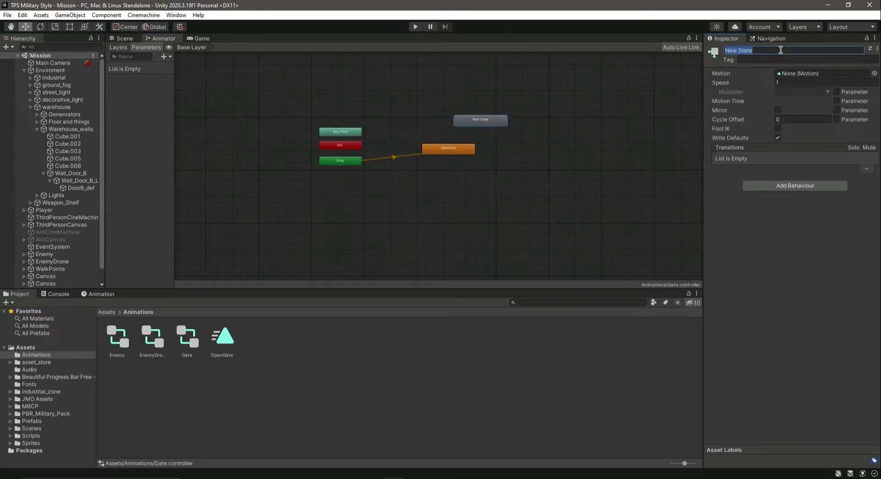
{"action": "type", "text": "Id"}
{"action": "left_click_drag", "start_coordinate": [483, 121], "coordinate": [452, 123]}
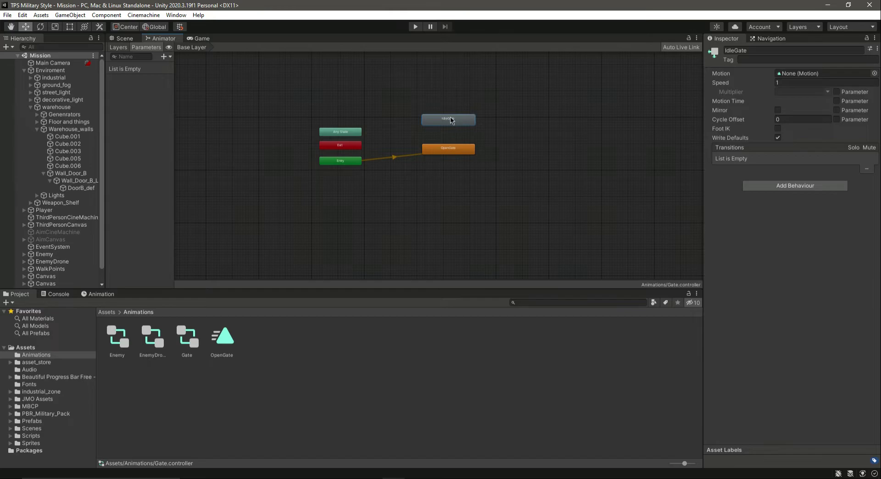
- Make IdleGate the layer default state in place of OpenGate
{"action": "right_click", "coordinate": [450, 120]}
{"action": "left_click", "coordinate": [498, 134]}
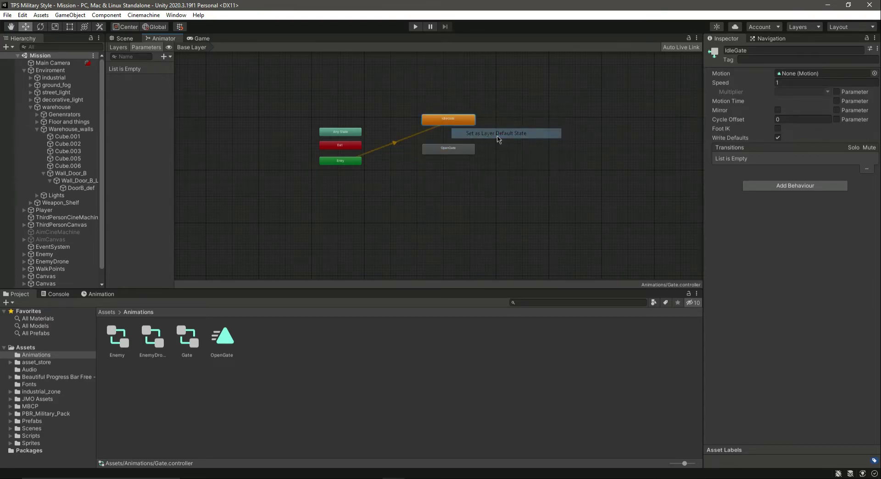
{"action": "left_click_drag", "start_coordinate": [457, 155], "coordinate": [449, 152]}
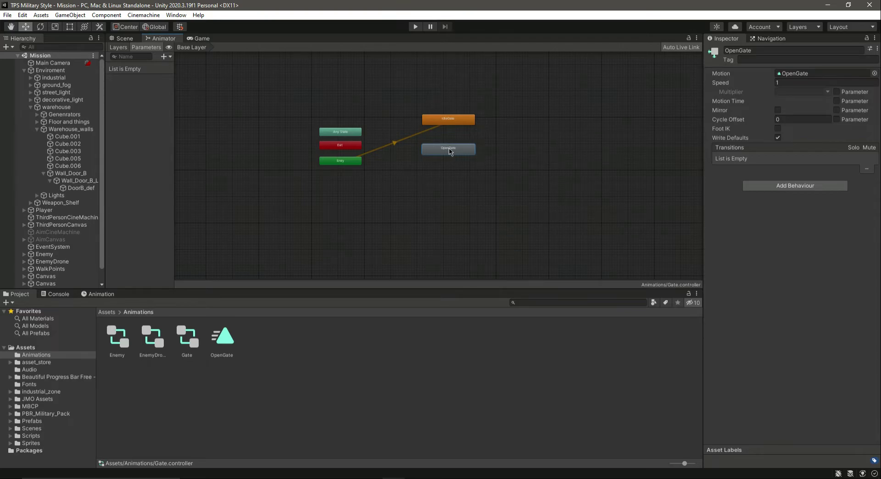
- Duplicate OpenGate into a CloseGate state below it with Speed -1 so it plays reversed
{"action": "key", "text": "ctrl+d"}
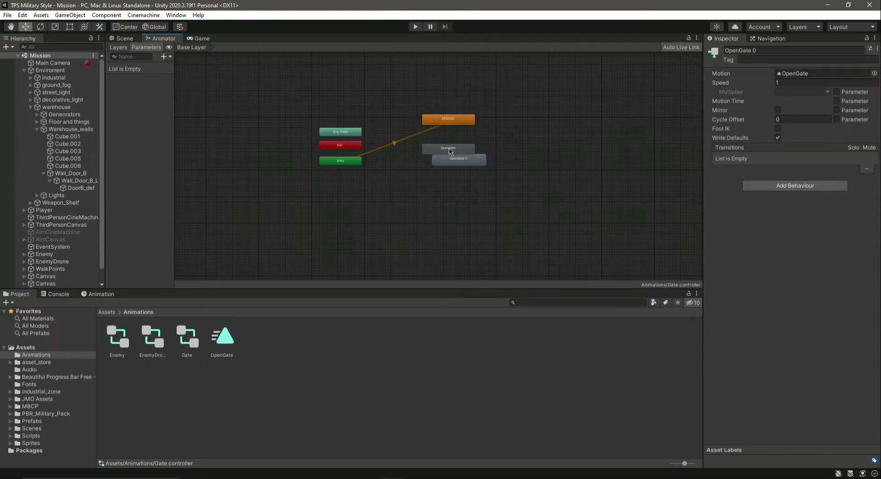
{"action": "left_click_drag", "start_coordinate": [468, 164], "coordinate": [458, 179]}
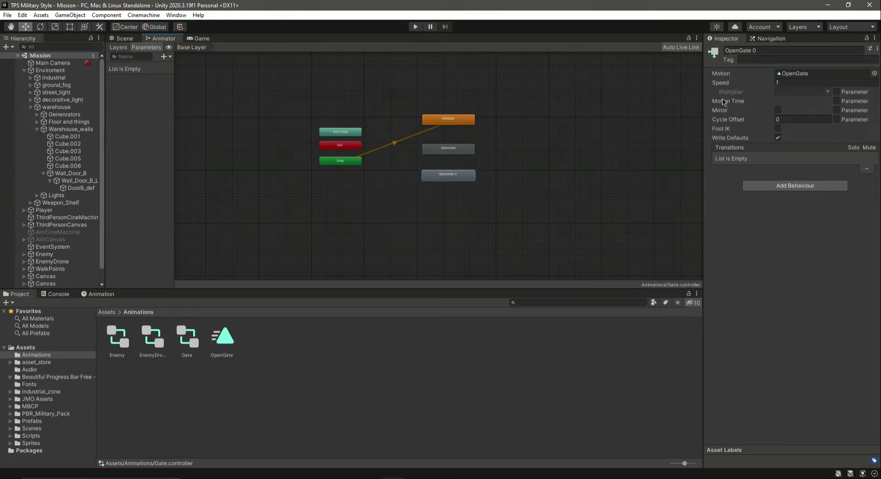
{"action": "left_click", "coordinate": [772, 51]}
{"action": "type", "text": "Clos"}
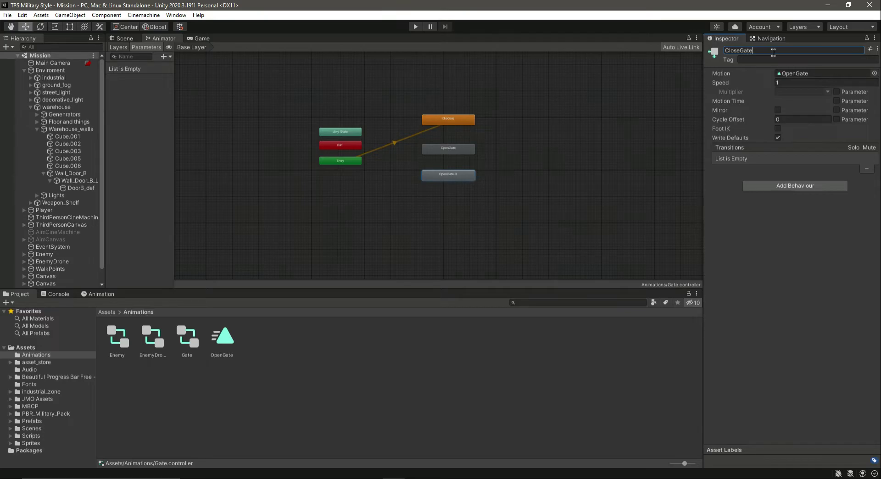
{"action": "key", "text": "Tab"}
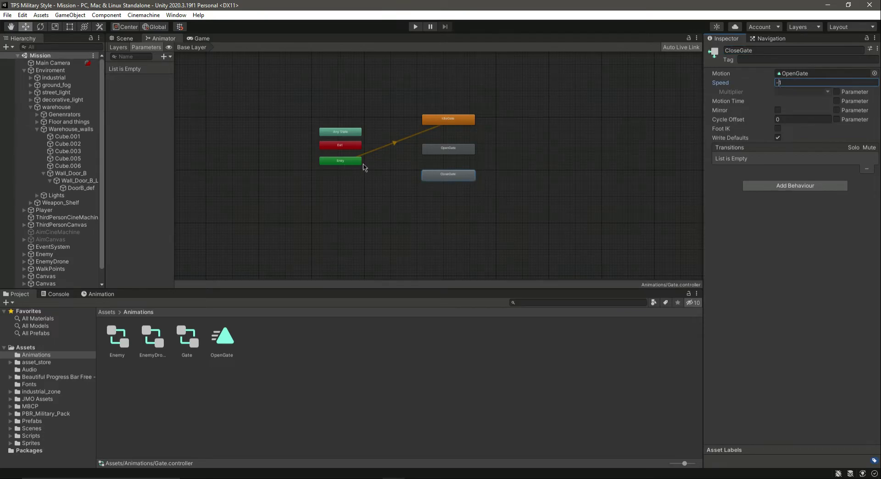
{"action": "left_click", "coordinate": [451, 149]}
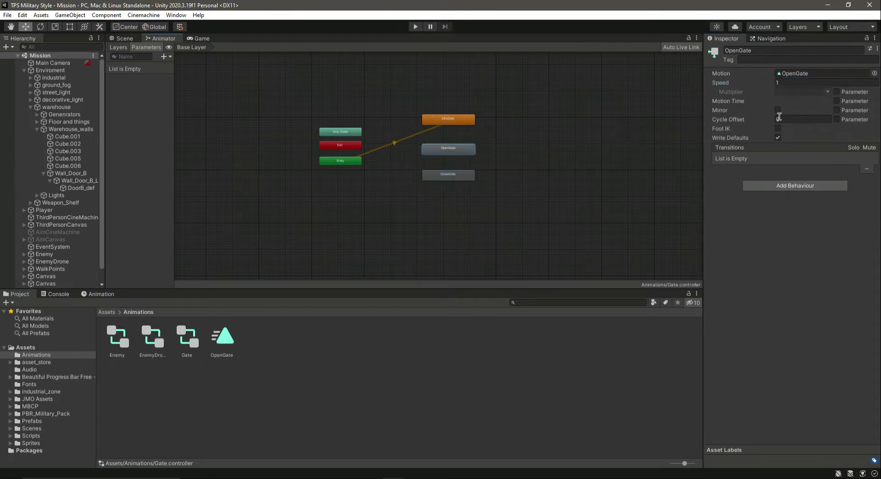
{"action": "left_click", "coordinate": [447, 175]}
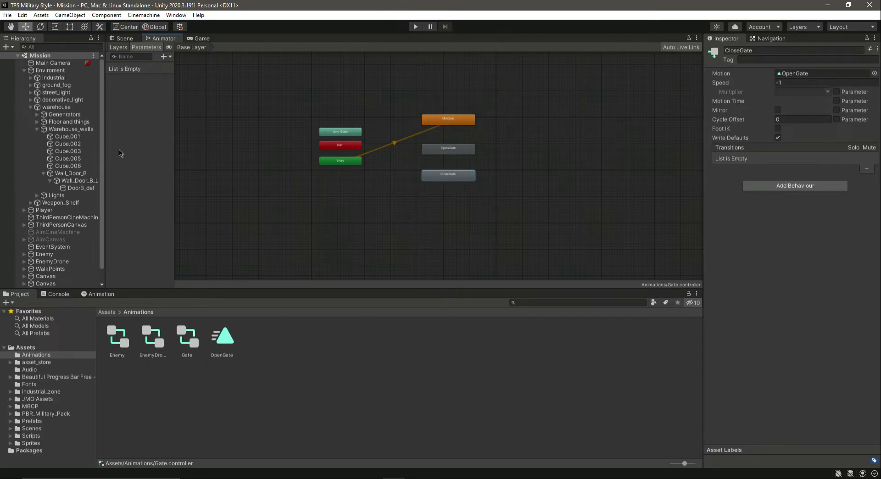
{"action": "left_click", "coordinate": [123, 39]}
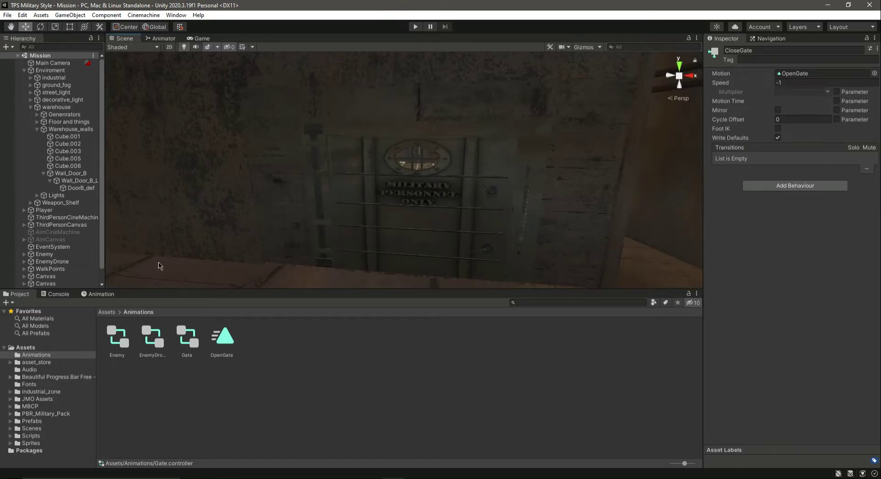
- Add the KeyRaycast script from Scripts/GateScripts to the Main Camera (Ray Radius 6, Open Gate Button F)
{"action": "left_click", "coordinate": [32, 435]}
{"action": "double_click", "coordinate": [117, 340]}
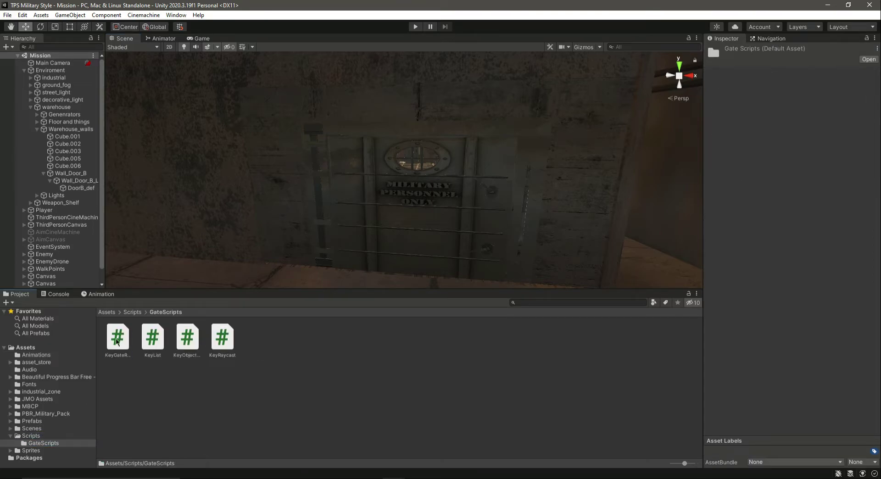
{"action": "left_click", "coordinate": [52, 63]}
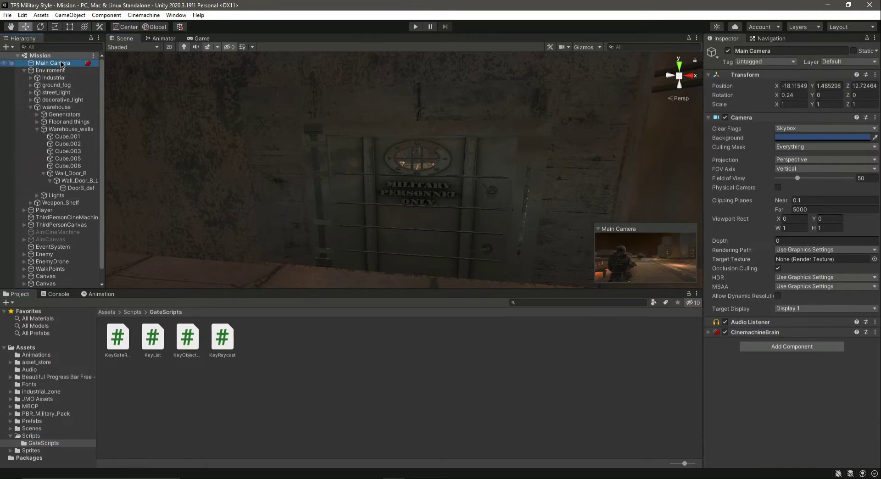
{"action": "left_click", "coordinate": [708, 117]}
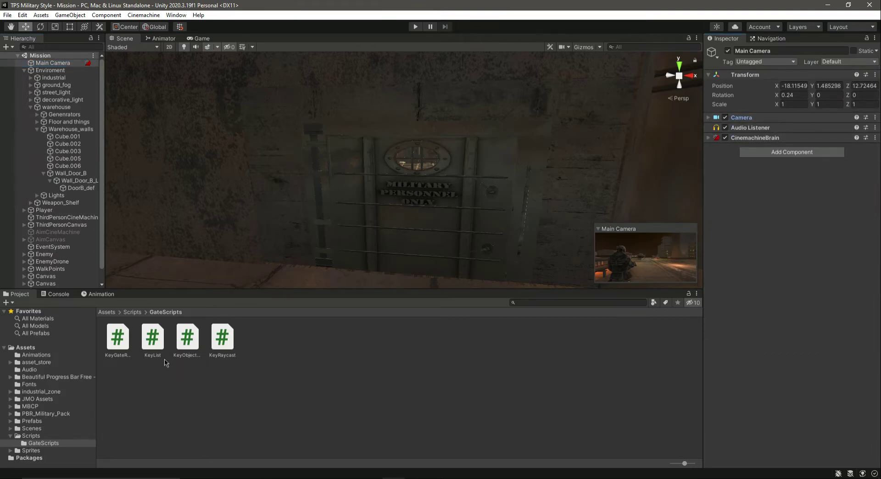
{"action": "left_click_drag", "start_coordinate": [221, 338], "coordinate": [797, 221]}
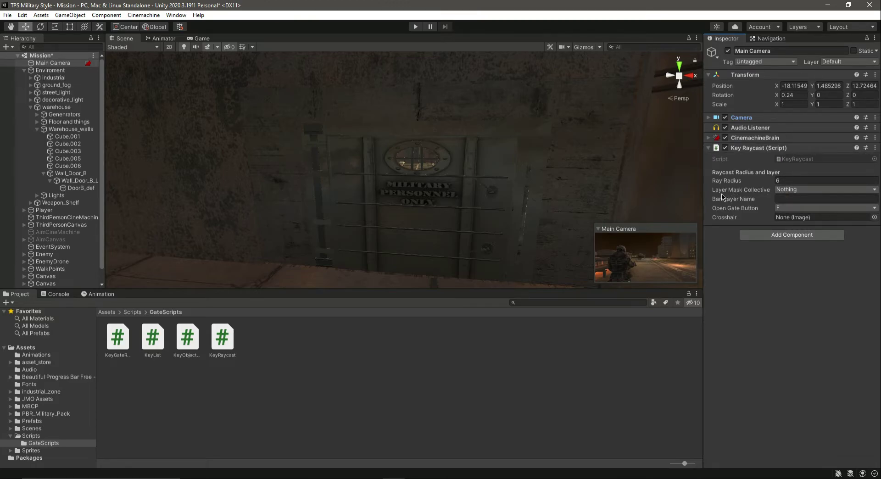
{"action": "left_click", "coordinate": [790, 190]}
{"action": "left_click", "coordinate": [814, 310]}
{"action": "left_click", "coordinate": [416, 202]}
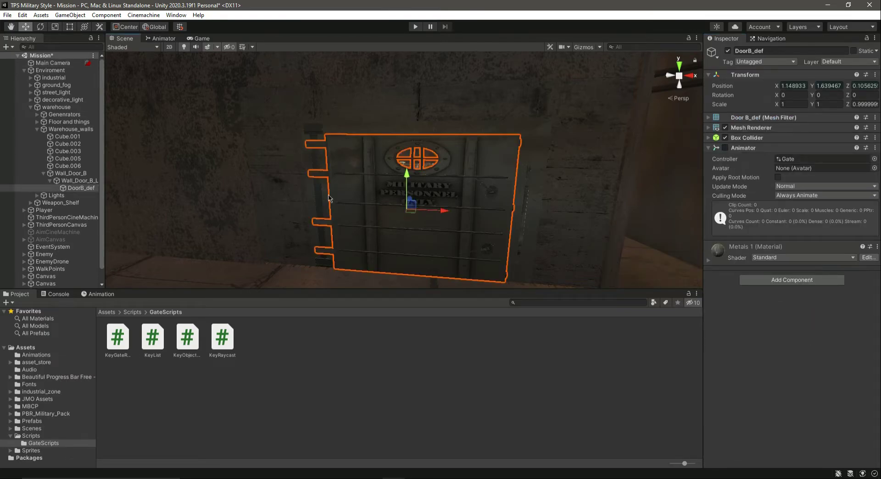
- Add a new user layer 9 named Collective
{"action": "left_click", "coordinate": [847, 62]}
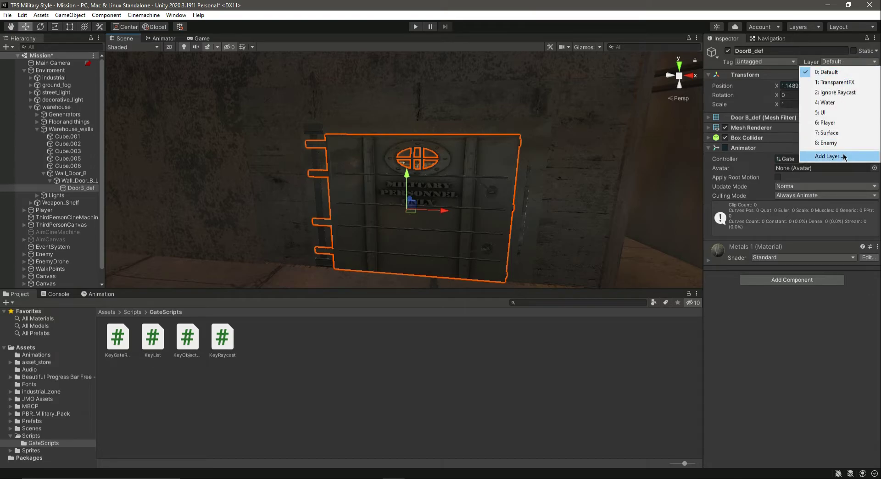
{"action": "left_click", "coordinate": [828, 156]}
{"action": "left_click", "coordinate": [796, 190]}
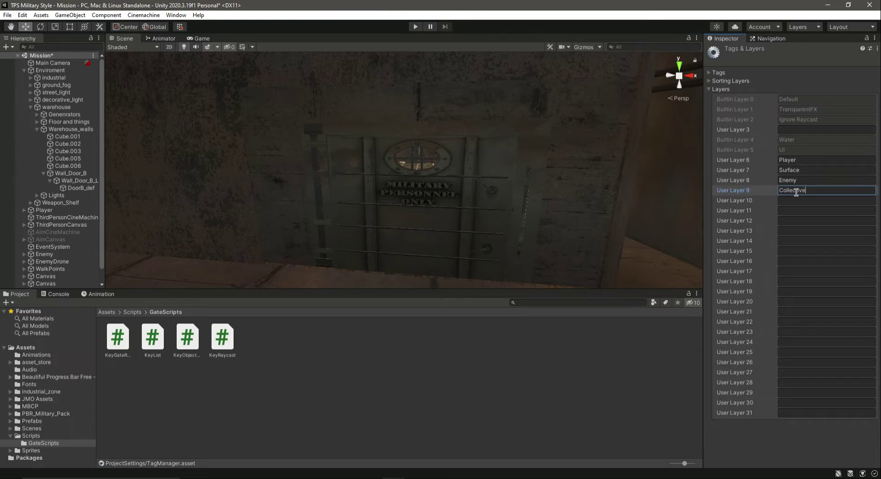
- Put DoorB_def on the Collective layer and save the scene
{"action": "left_click", "coordinate": [82, 188]}
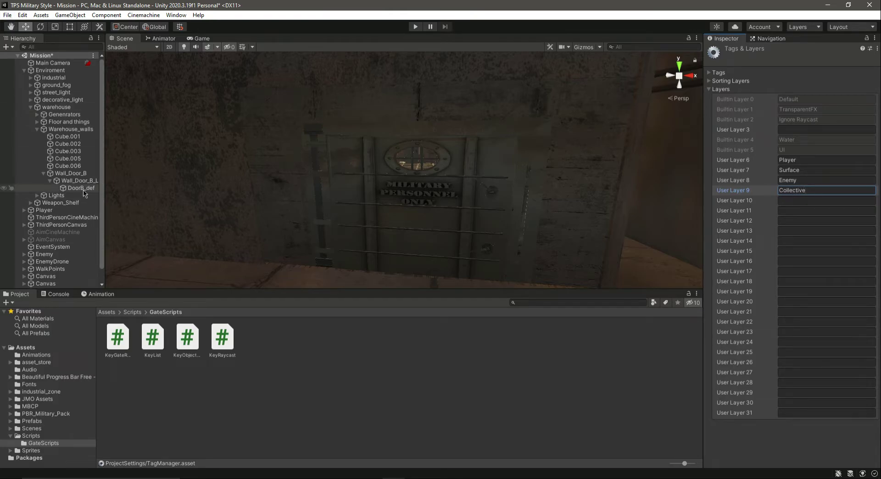
{"action": "left_click", "coordinate": [849, 62]}
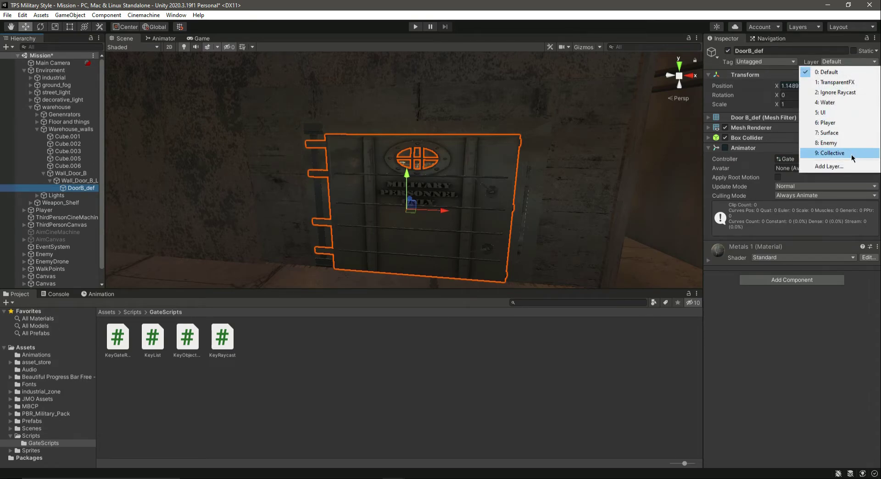
{"action": "left_click", "coordinate": [830, 152]}
{"action": "key", "text": "ctrl+s"}
- Set the Key object and its children to layer 9: Collective
{"action": "scroll", "coordinate": [51, 220], "scroll_direction": "down", "scroll_amount": 2}
{"action": "left_click", "coordinate": [60, 284]}
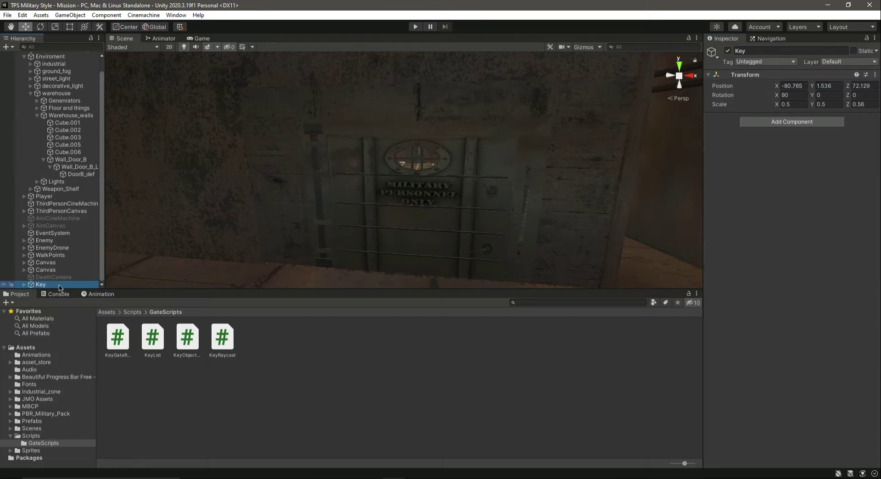
{"action": "left_click", "coordinate": [849, 62]}
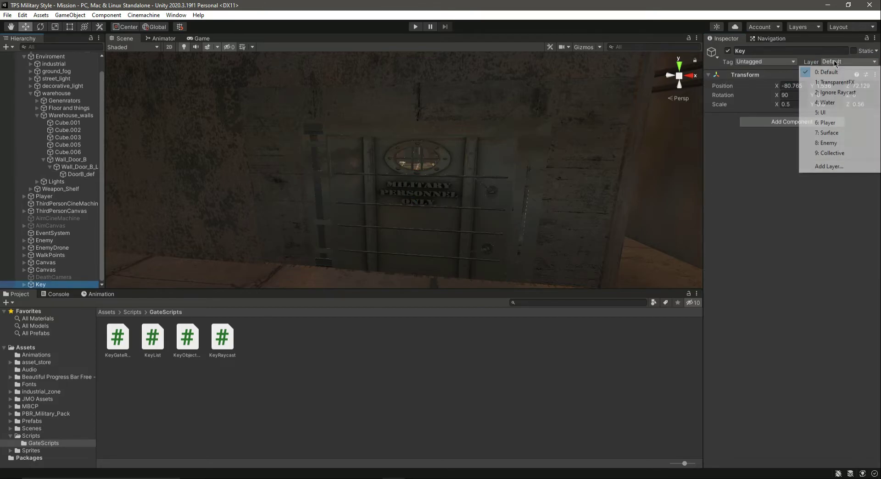
{"action": "left_click", "coordinate": [849, 155]}
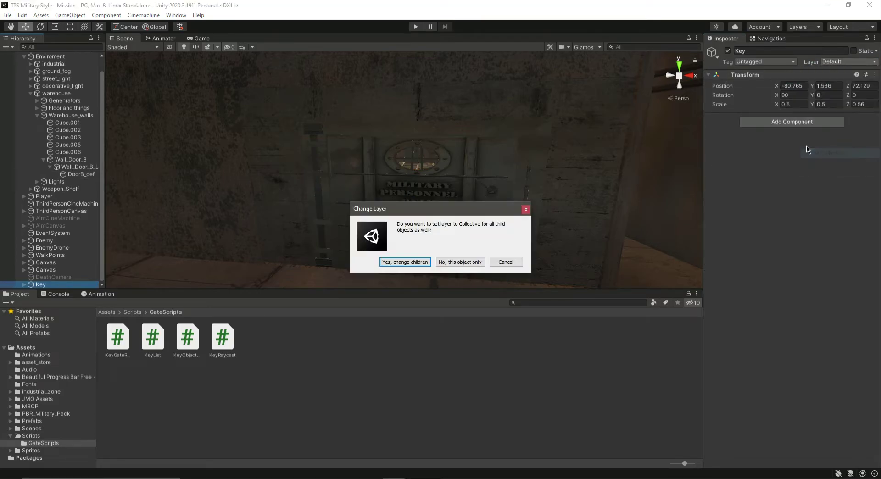
{"action": "left_click", "coordinate": [394, 262]}
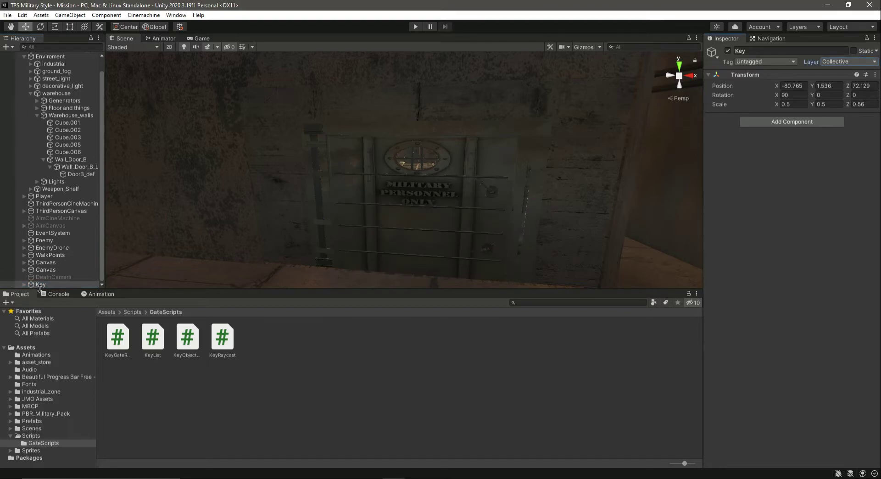
{"action": "scroll", "coordinate": [92, 205], "scroll_direction": "up", "scroll_amount": 2}
{"action": "scroll", "coordinate": [91, 204], "scroll_direction": "down", "scroll_amount": 2}
{"action": "left_click", "coordinate": [78, 173]}
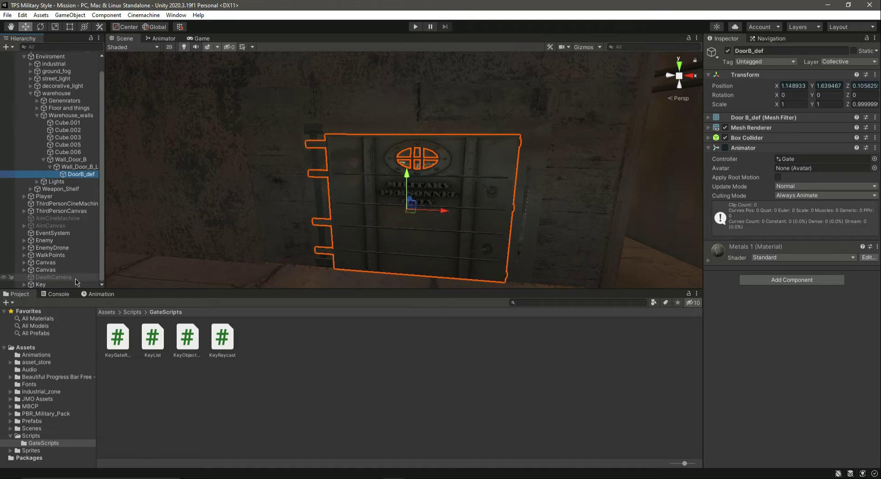
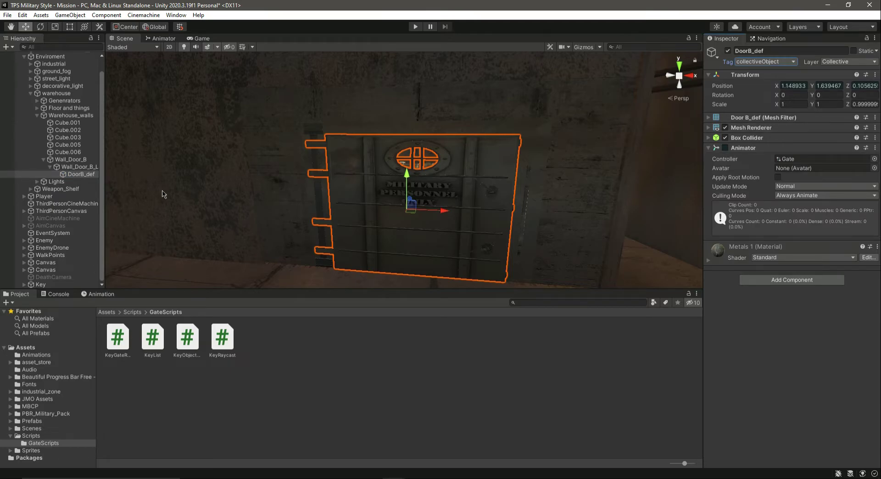
- Set the Key object's tag to collectiveObject and save the Mission scene
{"action": "key", "text": "ctrl+s"}
{"action": "left_click", "coordinate": [64, 286]}
{"action": "left_click", "coordinate": [765, 62]}
{"action": "left_click", "coordinate": [769, 153]}
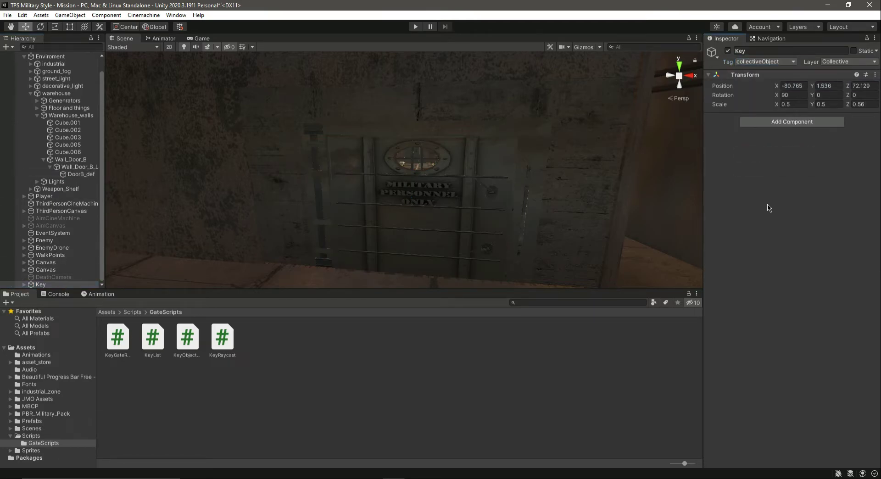
{"action": "key", "text": "ctrl+s"}
{"action": "scroll", "coordinate": [52, 68], "scroll_direction": "up", "scroll_amount": 2}
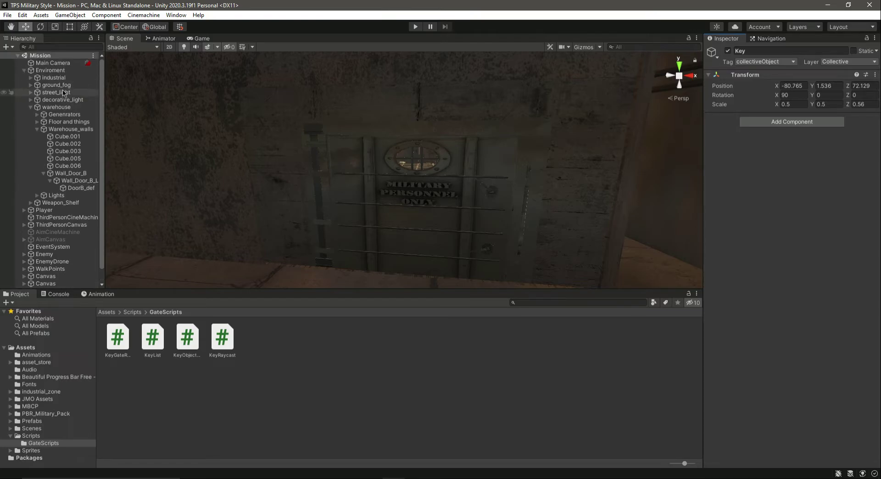
- Limit the Main Camera's Key Raycast layer mask to the Collective layer and save
{"action": "left_click", "coordinate": [52, 64]}
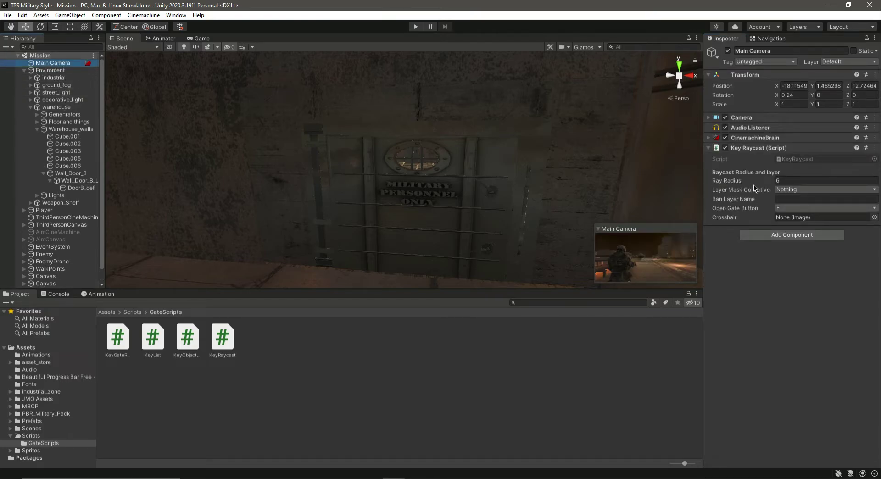
{"action": "left_click", "coordinate": [788, 190]}
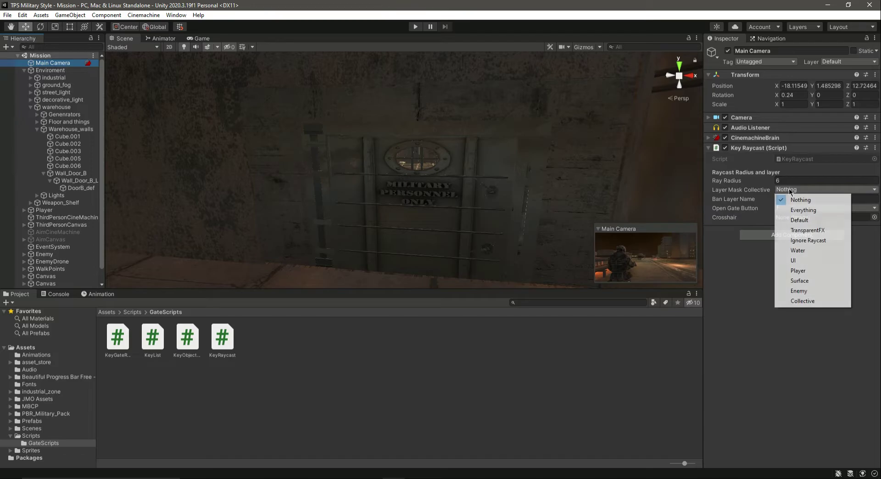
{"action": "left_click", "coordinate": [811, 301]}
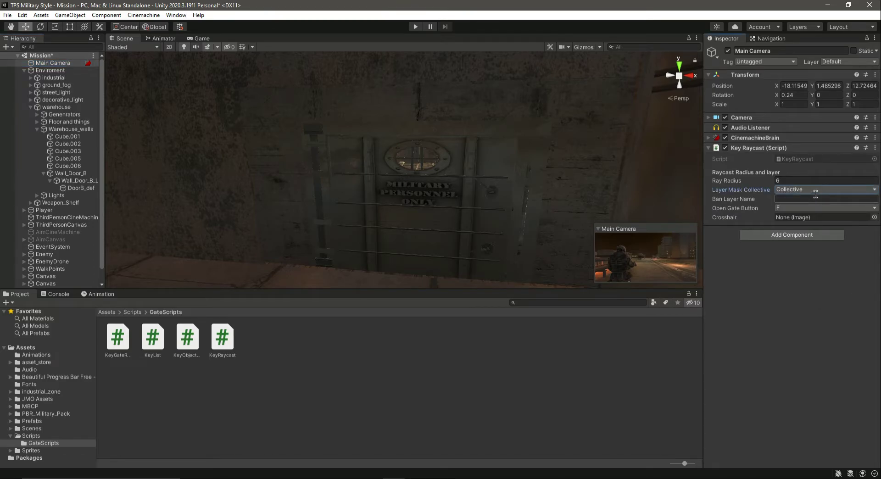
{"action": "key", "text": "ctrl+s"}
{"action": "left_click", "coordinate": [455, 209]}
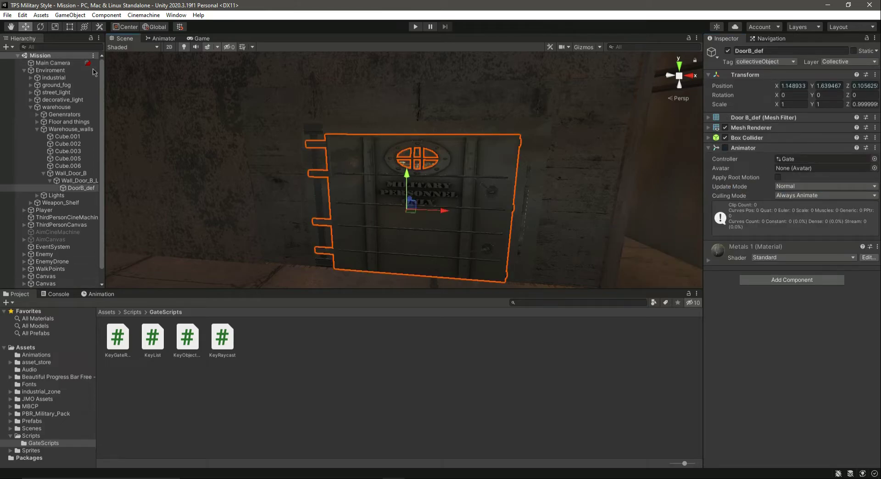
{"action": "left_click", "coordinate": [53, 63]}
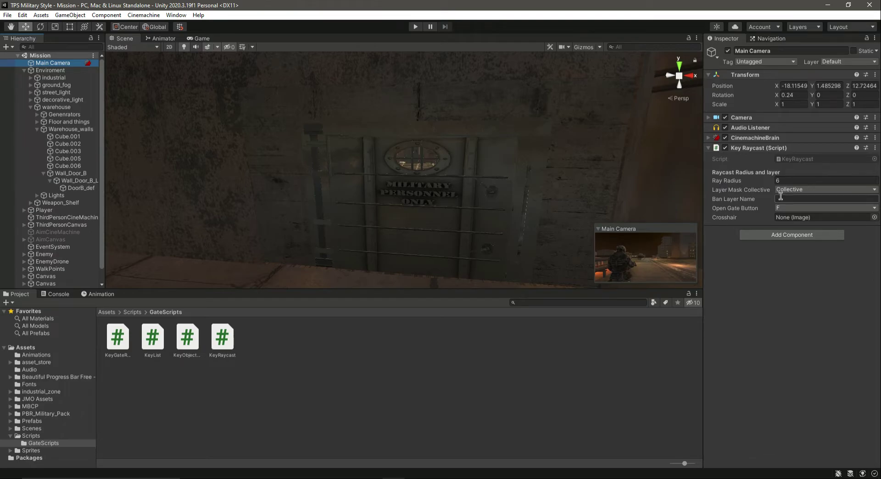
- Keep F as the Key Raycast's Open Gate Button and inspect the Canvas children
{"action": "left_click", "coordinate": [791, 208]}
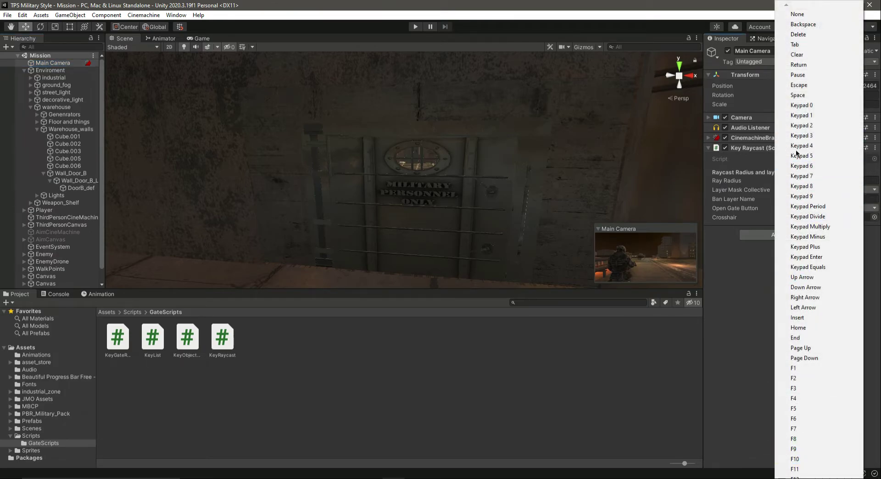
{"action": "left_click", "coordinate": [743, 277]}
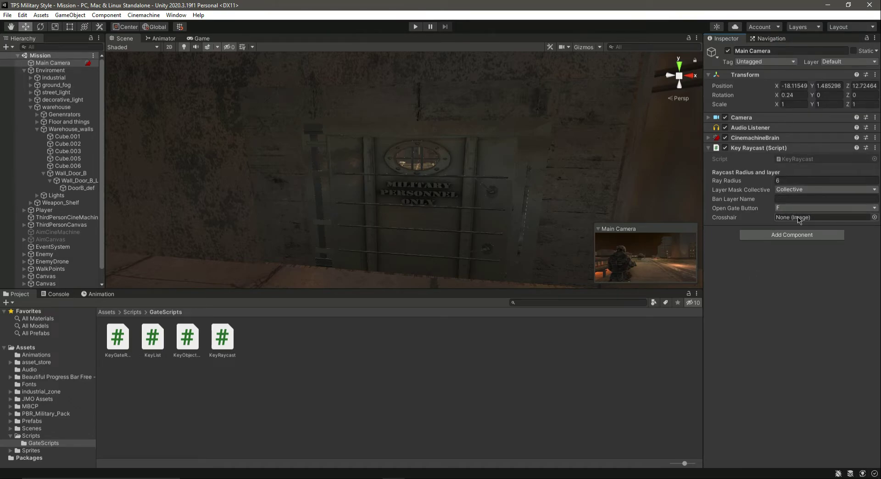
{"action": "scroll", "coordinate": [70, 249], "scroll_direction": "down", "scroll_amount": 2}
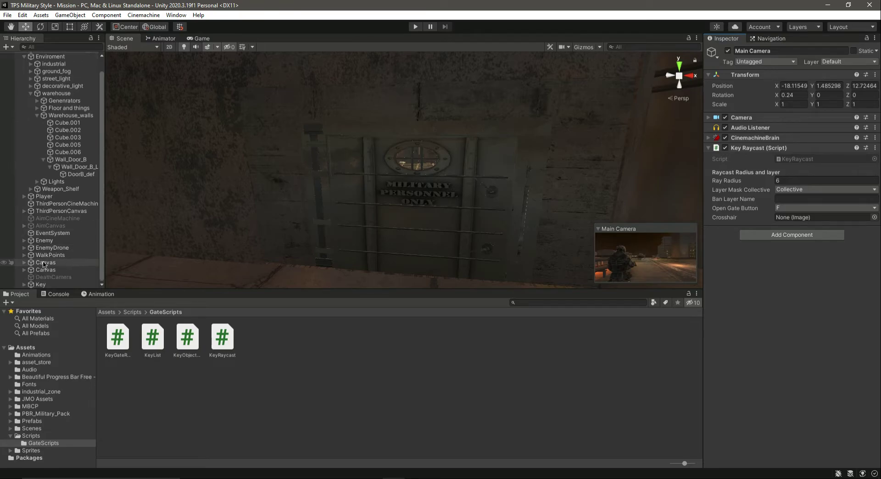
{"action": "left_click", "coordinate": [24, 263]}
{"action": "scroll", "coordinate": [50, 261], "scroll_direction": "down", "scroll_amount": 2}
{"action": "left_click", "coordinate": [24, 247]}
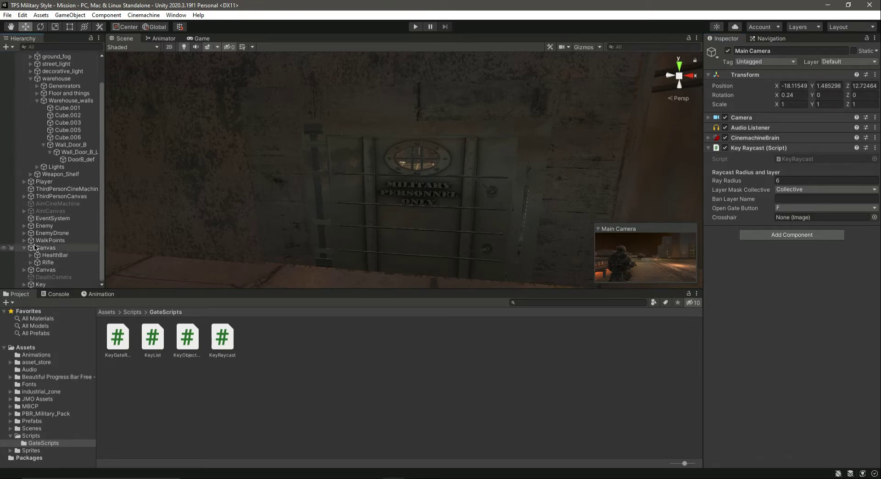
{"action": "scroll", "coordinate": [24, 250], "scroll_direction": "up", "scroll_amount": 1}
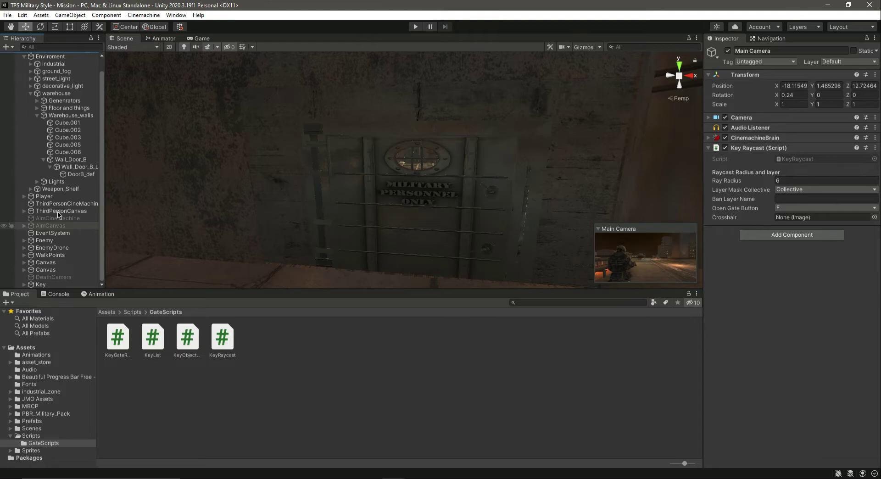
- Assign ThirdPersonCanvas's Crosshair to the Key Raycast Crosshair field and save the scene
{"action": "left_click", "coordinate": [24, 212]}
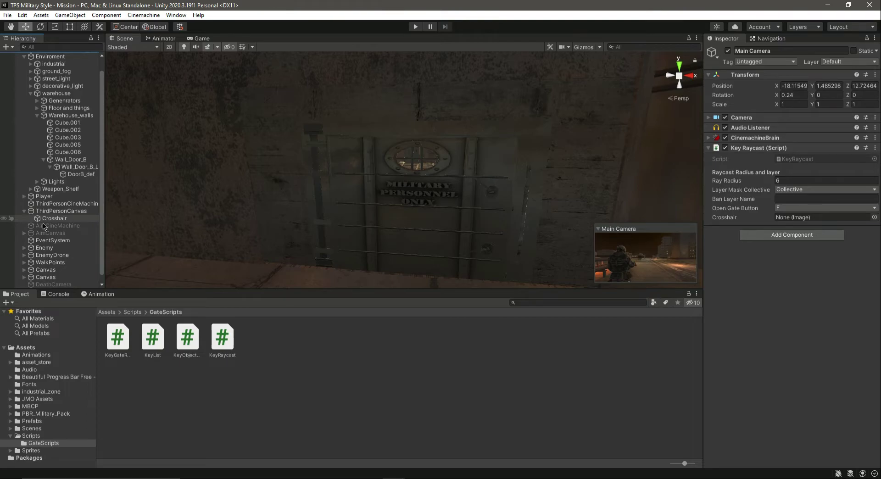
{"action": "left_click_drag", "start_coordinate": [56, 223], "coordinate": [815, 220]}
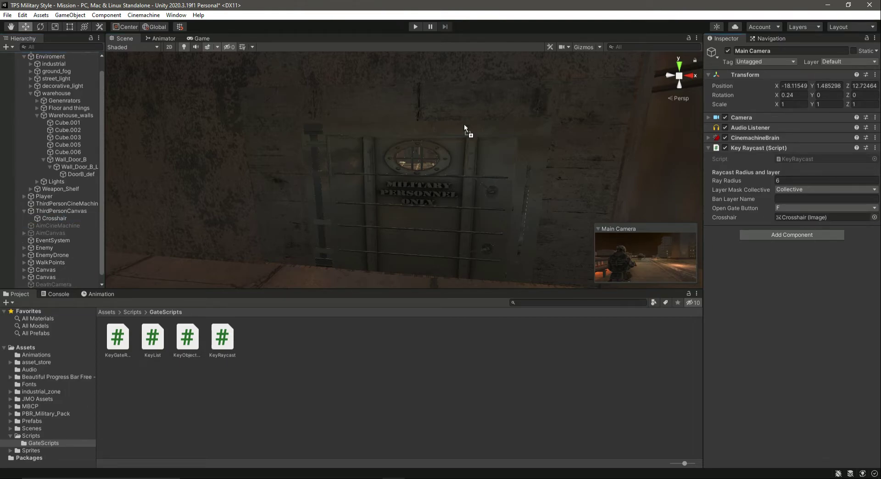
{"action": "key", "text": "ctrl+s"}
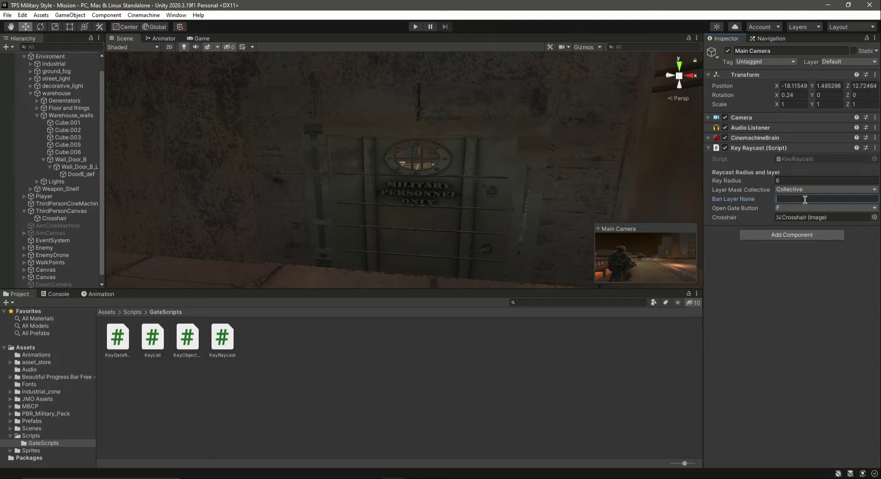
{"action": "left_click", "coordinate": [842, 62]}
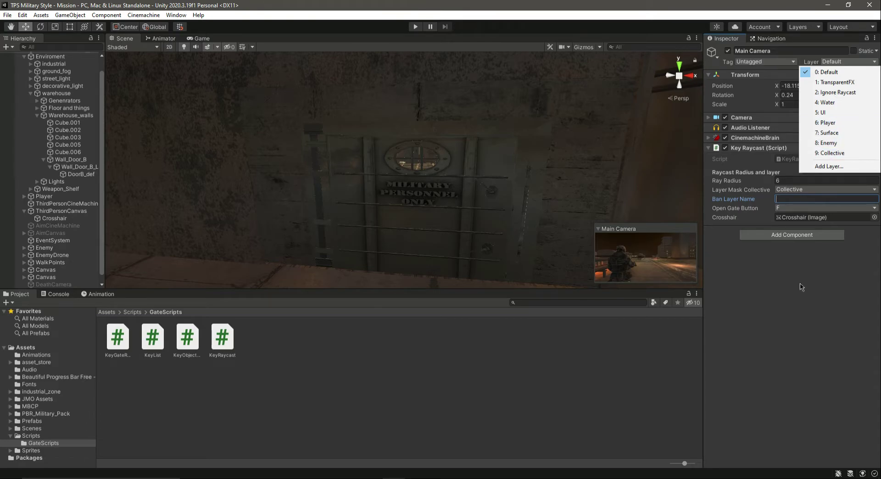
{"action": "left_click", "coordinate": [795, 204]}
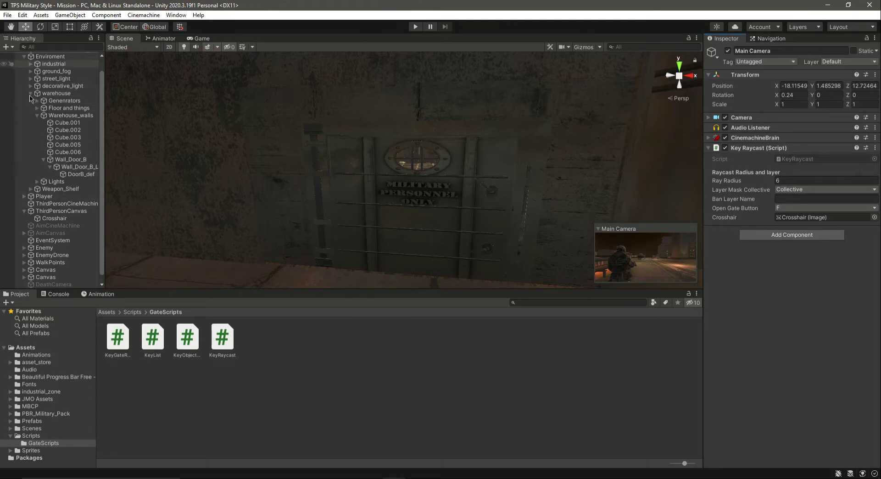
{"action": "scroll", "coordinate": [30, 98], "scroll_direction": "up", "scroll_amount": 2}
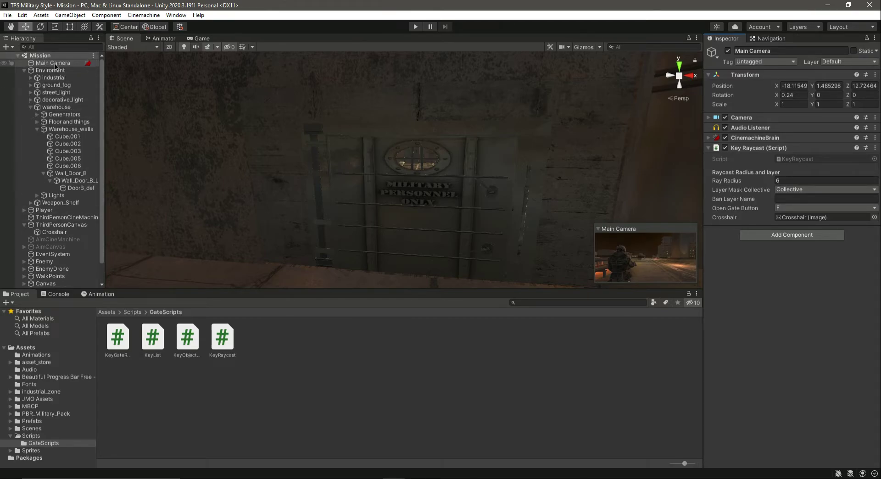
{"action": "left_click", "coordinate": [78, 188]}
- Create an empty DoorLockedUI child under DoorB_def with a Text Mesh component
{"action": "right_click", "coordinate": [77, 188]}
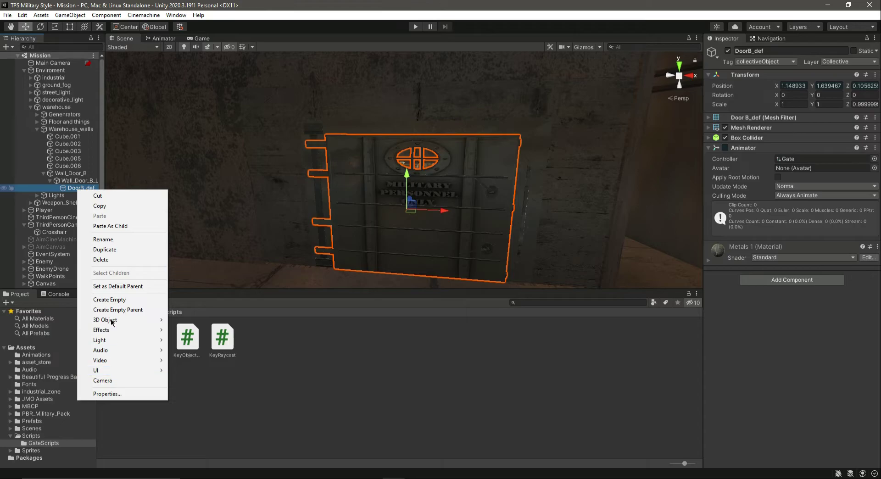
{"action": "left_click", "coordinate": [109, 299]}
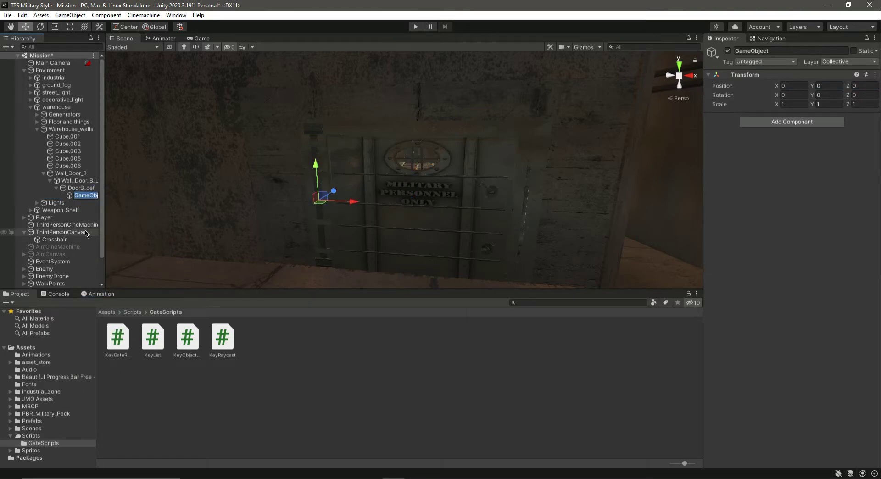
{"action": "type", "text": "DoorLockedUI"}
{"action": "key", "text": "Return"}
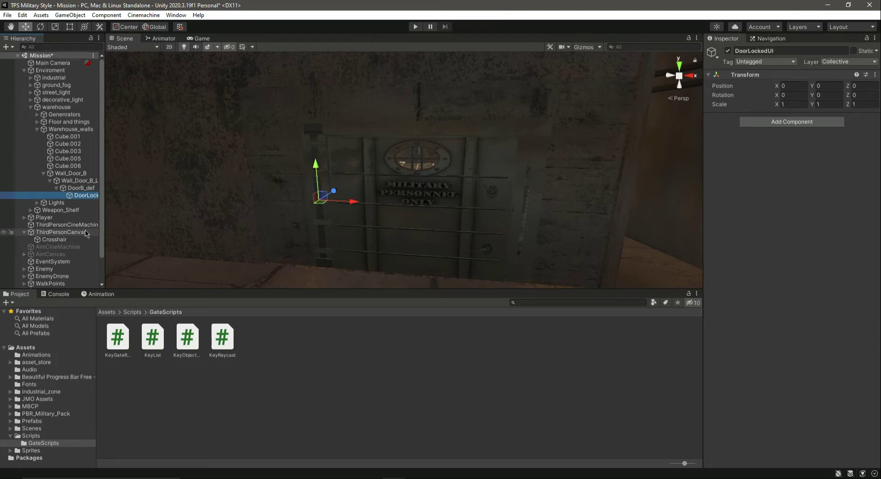
{"action": "left_click", "coordinate": [787, 122]}
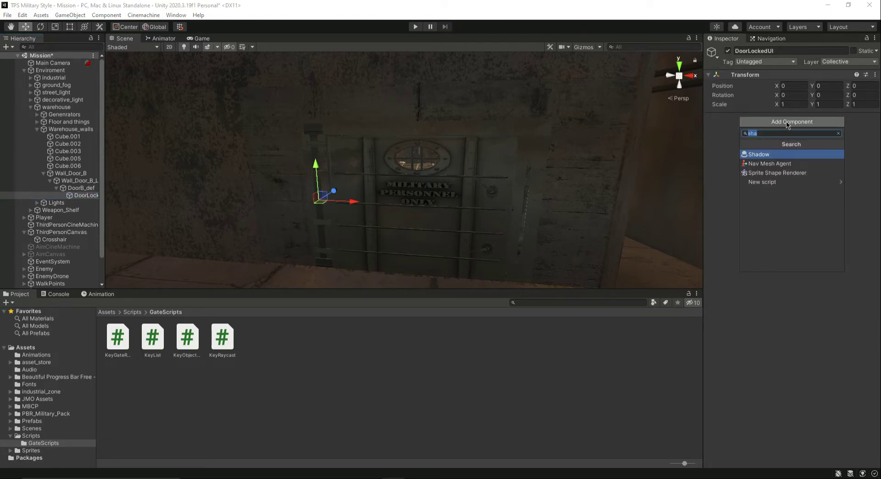
{"action": "type", "text": "text"}
{"action": "key", "text": "Down"}
{"action": "key", "text": "Return"}
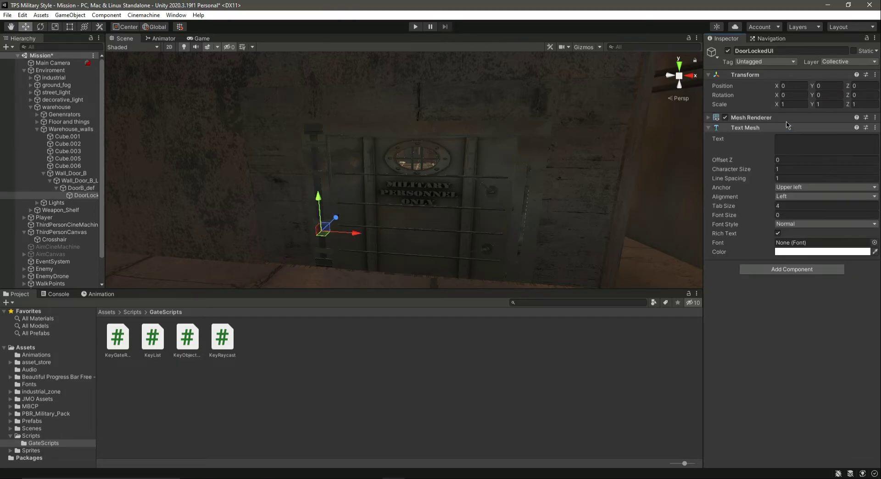
- Move DoorLockedUI to X -1.159 and Z 0.43 with the move gizmo
{"action": "left_click_drag", "start_coordinate": [360, 234], "coordinate": [457, 238]}
{"action": "right_click_drag", "start_coordinate": [499, 212], "coordinate": [431, 222]}
{"action": "key", "text": "w"}
{"action": "key", "text": "d"}
{"action": "left_click_drag", "start_coordinate": [425, 219], "coordinate": [421, 222]}
{"action": "right_click_drag", "start_coordinate": [438, 225], "coordinate": [550, 225]}
- Set the Text Mesh text to 'Gate Locked' and save the scene
{"action": "key", "text": "w"}
{"action": "left_click", "coordinate": [805, 145]}
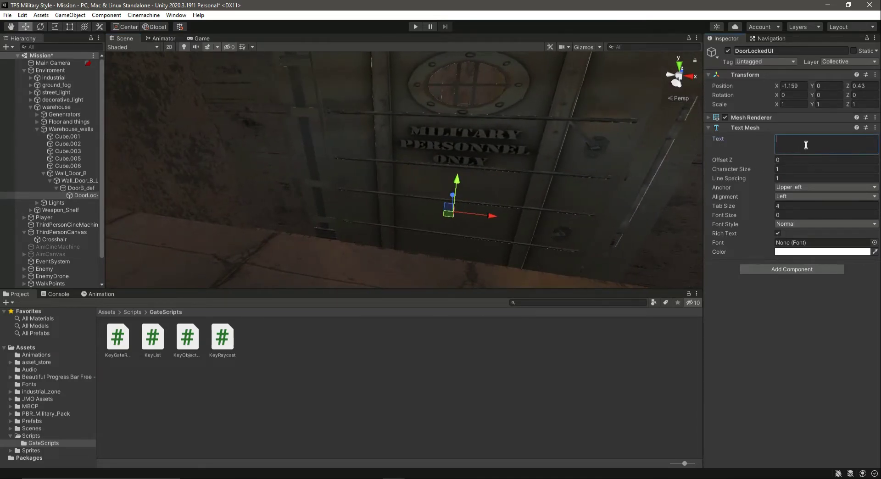
{"action": "type", "text": "Gate"}
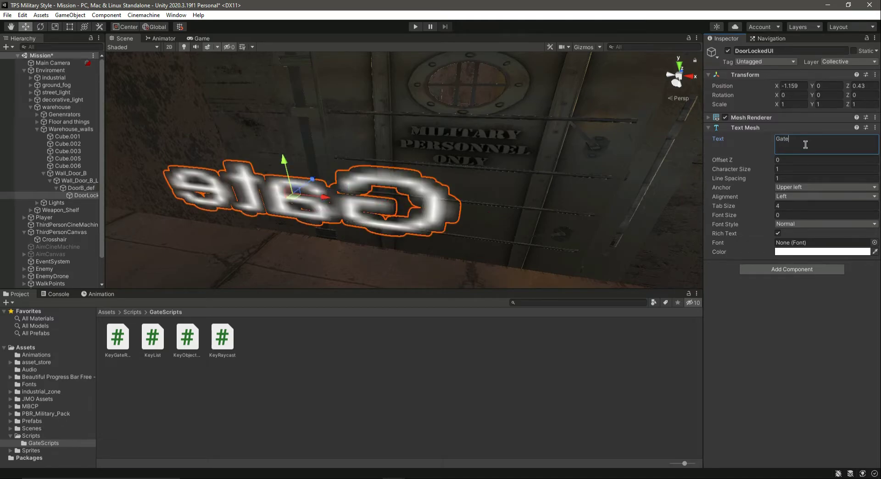
{"action": "type", "text": " Locked"}
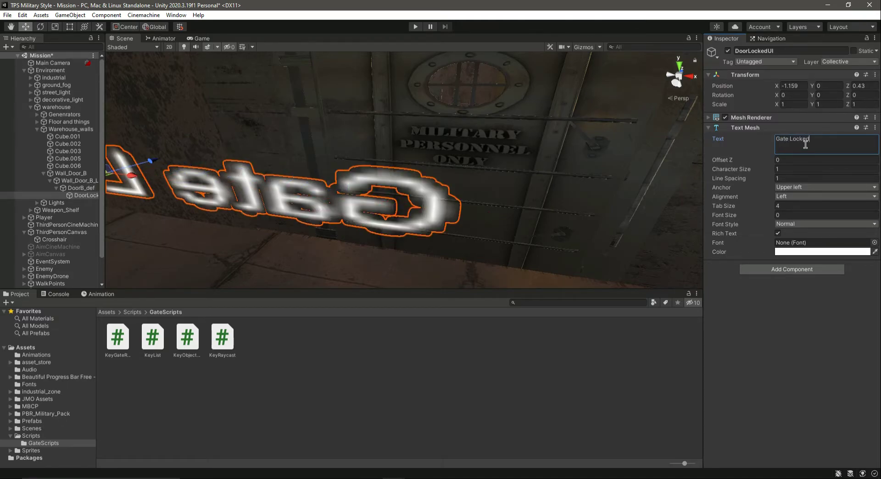
{"action": "key", "text": "ctrl+s"}
- Rename the text object from DoorLockedUI to GateLockedUI
{"action": "left_click", "coordinate": [85, 197]}
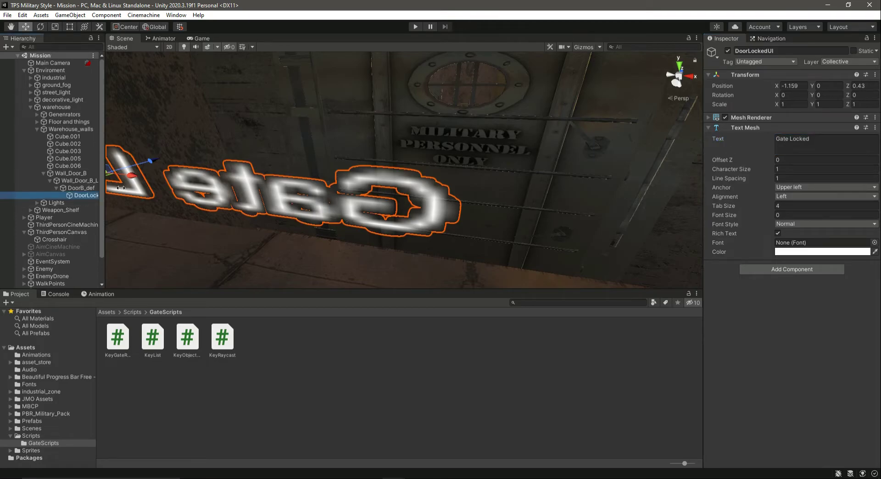
{"action": "left_click_drag", "start_coordinate": [746, 52], "coordinate": [734, 51]}
{"action": "type", "text": "Gate"}
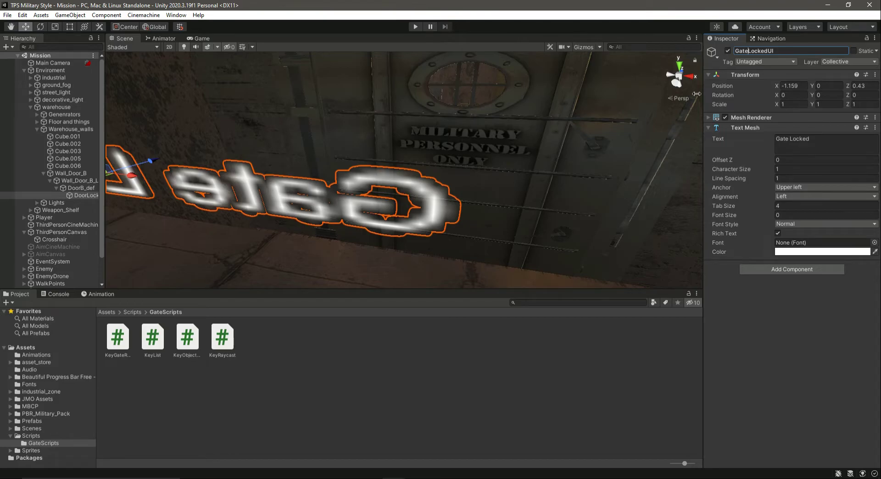
{"action": "key", "text": "Return"}
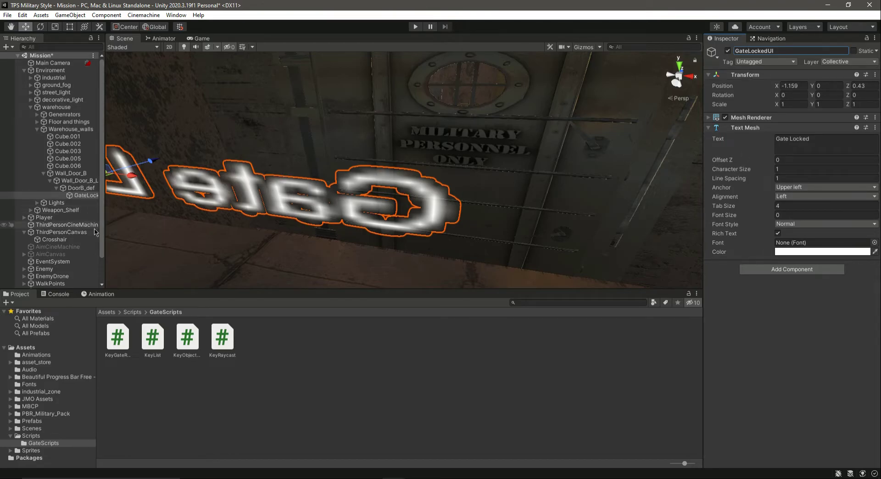
- Set GateLockedUI's Rotation Y to 180 and its Scale to 0.1 on X, Y and Z
{"action": "left_click", "coordinate": [838, 94]}
{"action": "type", "text": "180"}
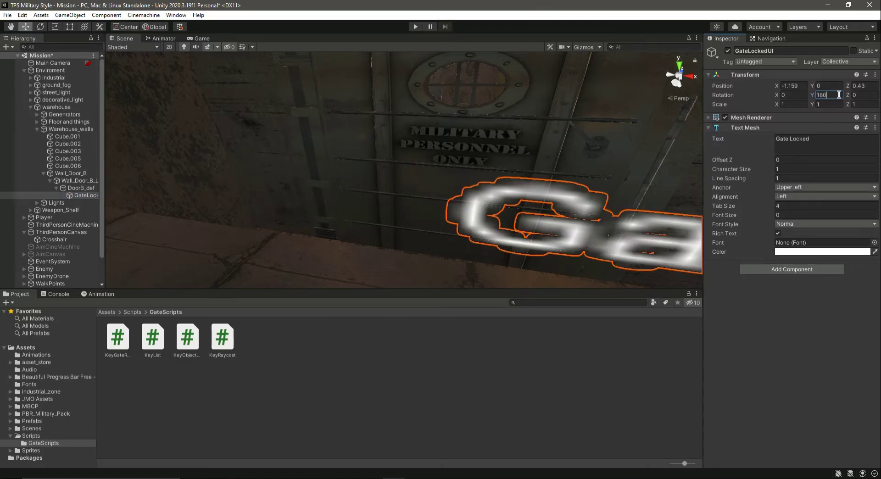
{"action": "scroll", "coordinate": [599, 222], "scroll_direction": "down", "scroll_amount": 5}
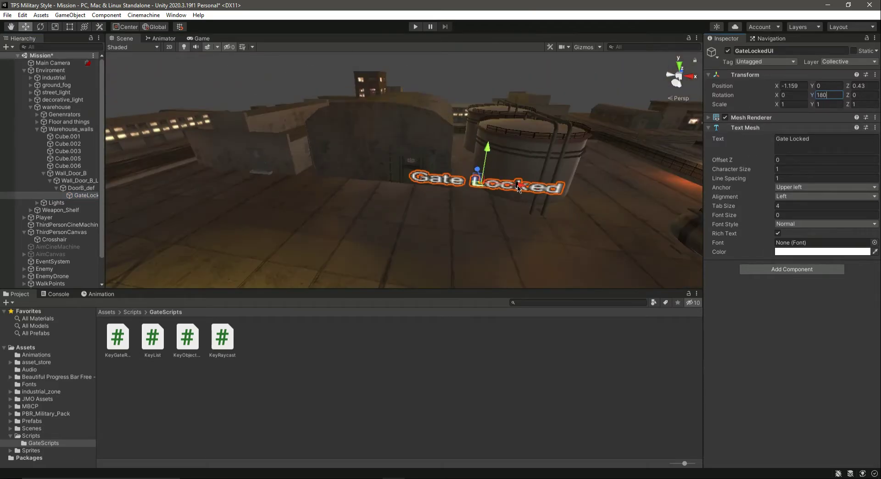
{"action": "left_click", "coordinate": [802, 102]}
{"action": "type", "text": "0.1"}
{"action": "key", "text": "Tab"}
{"action": "type", "text": "0.1"}
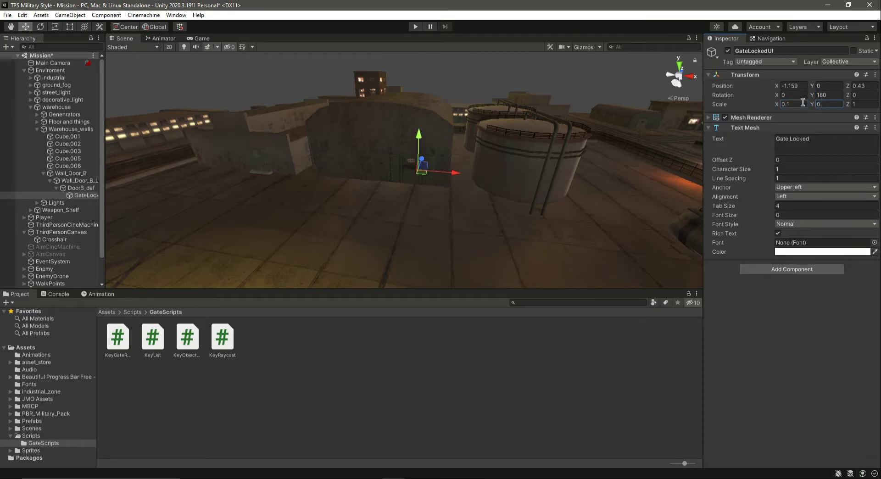
{"action": "key", "text": "Tab"}
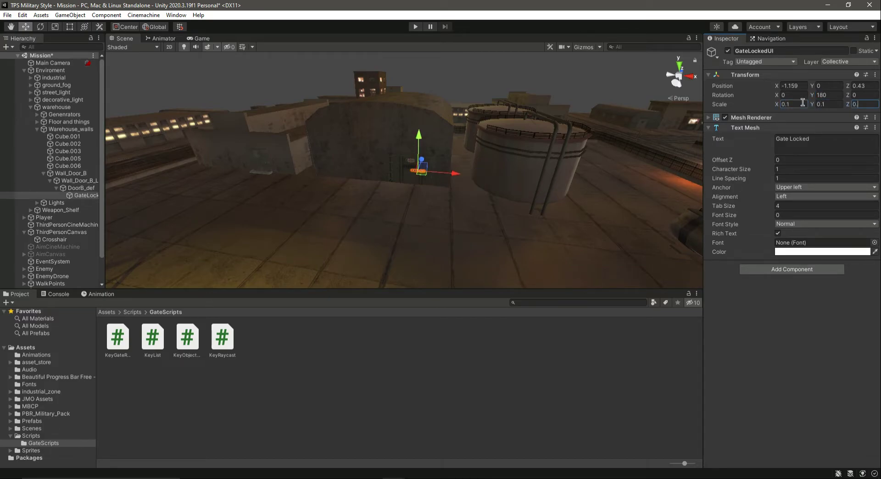
{"action": "type", "text": "0.1"}
{"action": "double_click", "coordinate": [83, 195]}
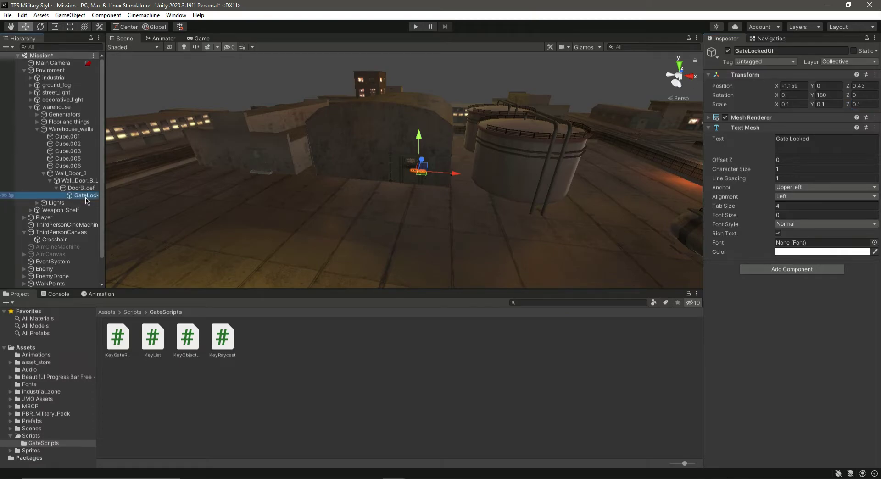
- Slide the Gate Locked text left and slightly down on the door, then save
{"action": "left_click_drag", "start_coordinate": [442, 175], "coordinate": [352, 165]}
{"action": "left_click_drag", "start_coordinate": [309, 130], "coordinate": [310, 135]}
{"action": "key", "text": "ctrl+s"}
{"action": "right_click_drag", "start_coordinate": [365, 154], "coordinate": [410, 136]}
{"action": "key", "text": "s"}
- Make the text Bold and switch it to the Army font
{"action": "left_click", "coordinate": [795, 224]}
{"action": "left_click", "coordinate": [798, 243]}
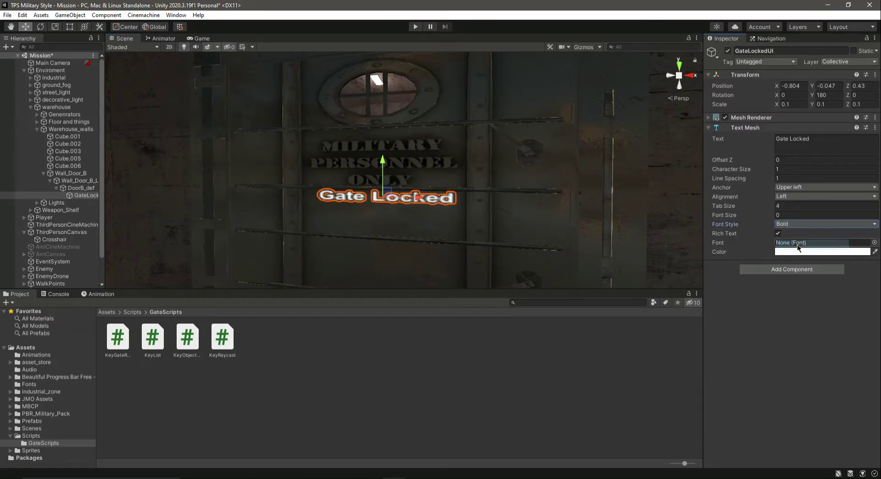
{"action": "left_click", "coordinate": [874, 243]}
{"action": "left_click", "coordinate": [212, 252]}
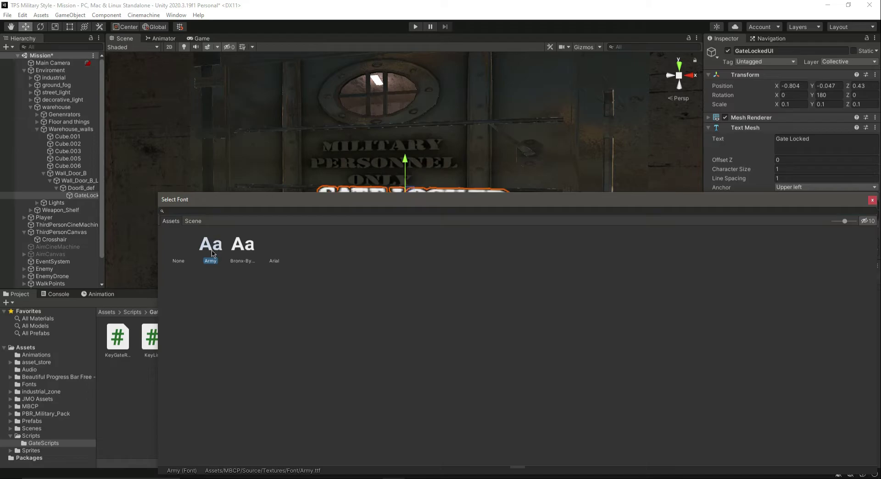
{"action": "double_click", "coordinate": [211, 252]}
- Move the GATE LOCKED text lower and further left on the door
{"action": "left_click_drag", "start_coordinate": [405, 159], "coordinate": [403, 171]}
{"action": "left_click_drag", "start_coordinate": [441, 209], "coordinate": [413, 208]}
{"action": "right_click_drag", "start_coordinate": [422, 265], "coordinate": [442, 265]}
{"action": "key", "text": "a"}
{"action": "key", "text": "s"}
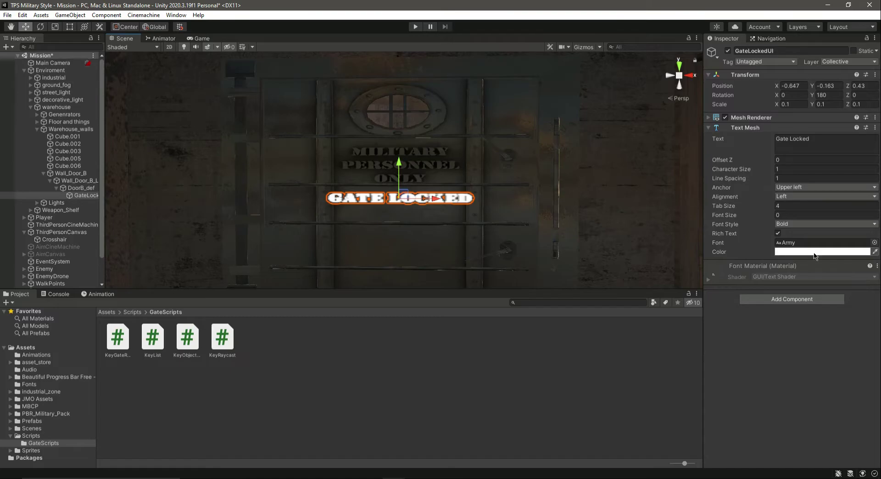
- Set the text colour to white and experiment with the Font Size value
{"action": "left_click", "coordinate": [812, 251]}
{"action": "left_click_drag", "start_coordinate": [805, 323], "coordinate": [799, 301]}
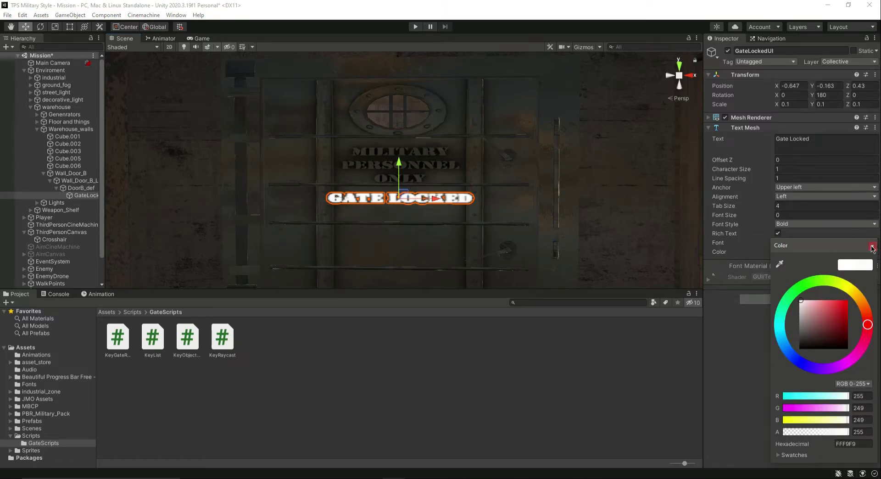
{"action": "left_click", "coordinate": [871, 246]}
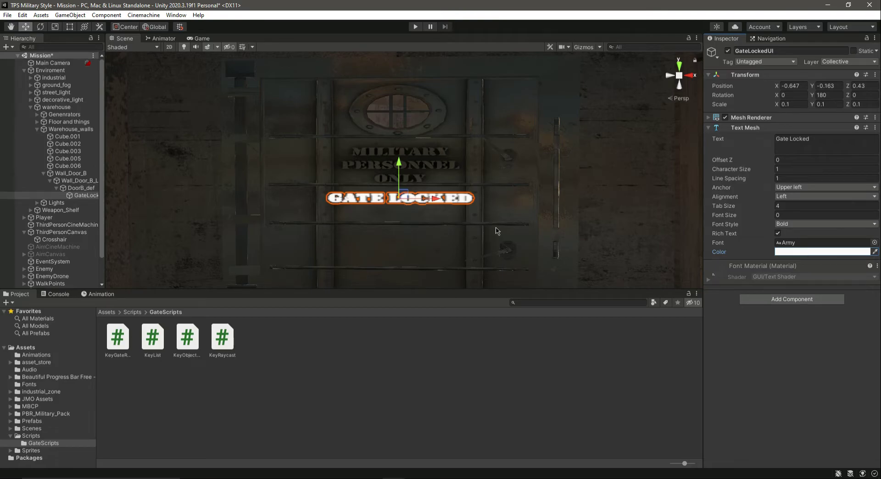
{"action": "left_click", "coordinate": [732, 215]}
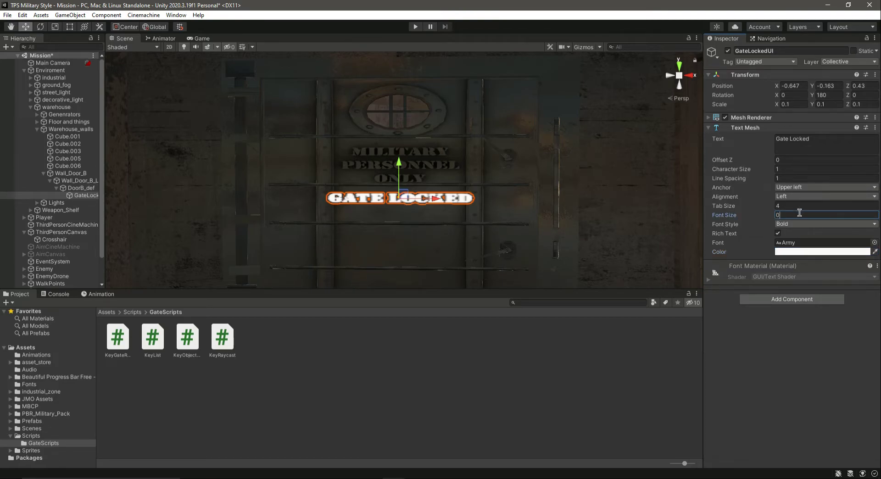
{"action": "type", "text": "15"}
{"action": "key", "text": "BackSpace"}
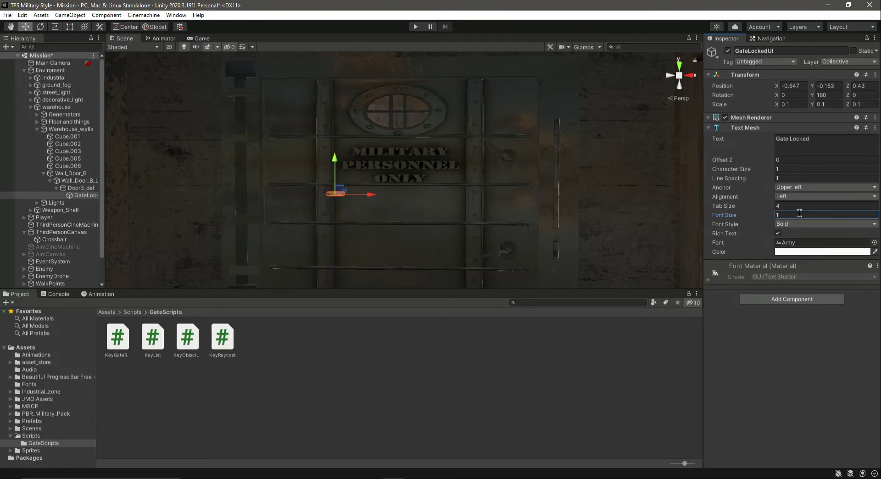
{"action": "type", "text": "40"}
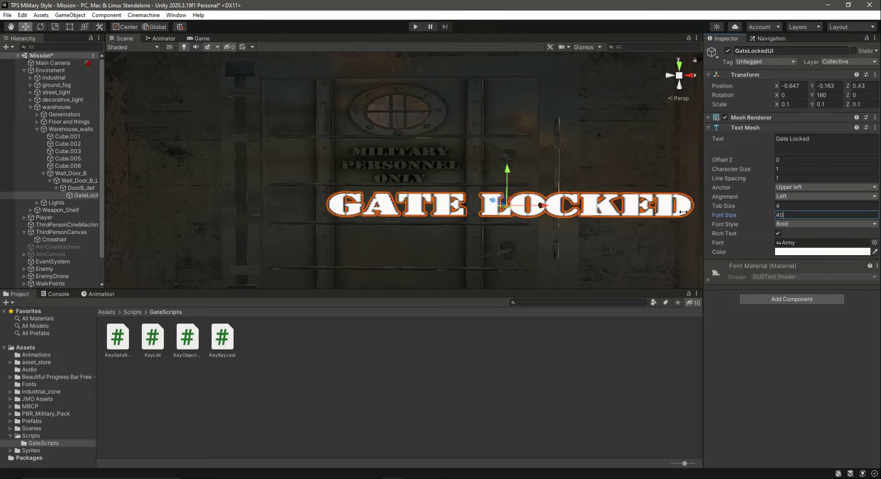
- Shift the GATE LOCKED text sideways on the door and save the scene
{"action": "left_click_drag", "start_coordinate": [542, 205], "coordinate": [452, 205]}
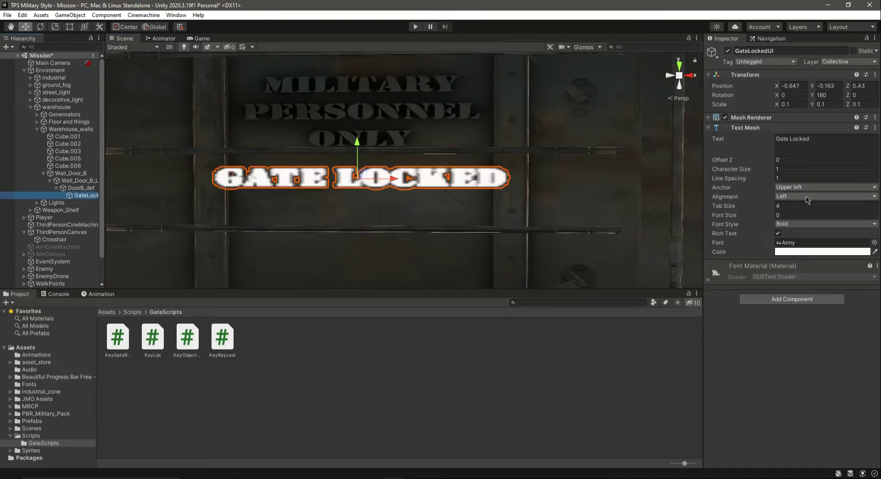
{"action": "left_click", "coordinate": [799, 369]}
{"action": "key", "text": "ctrl+s"}
{"action": "right_click_drag", "start_coordinate": [398, 158], "coordinate": [403, 189]}
{"action": "scroll", "coordinate": [398, 156], "scroll_direction": "down", "scroll_amount": 4}
{"action": "key", "text": "ctrl+d"}
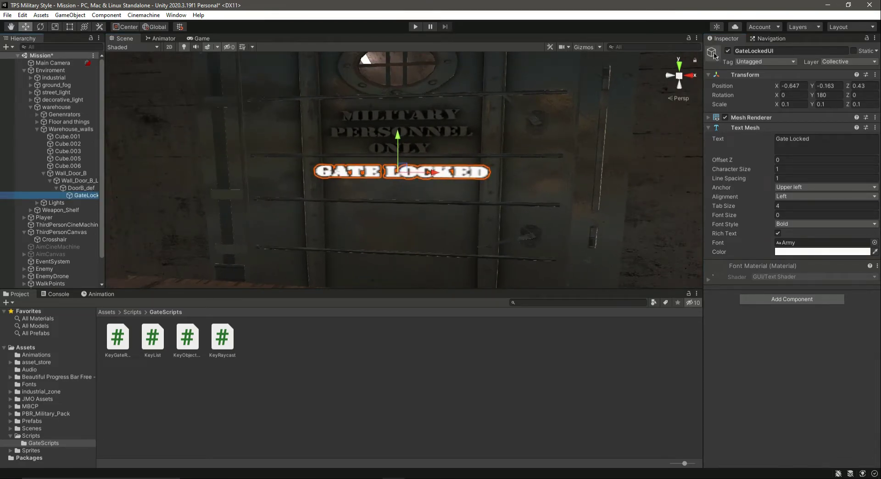
- Deactivate the GATE LOCKED text object and save the scene
{"action": "left_click", "coordinate": [727, 50]}
{"action": "key", "text": "ctrl+s"}
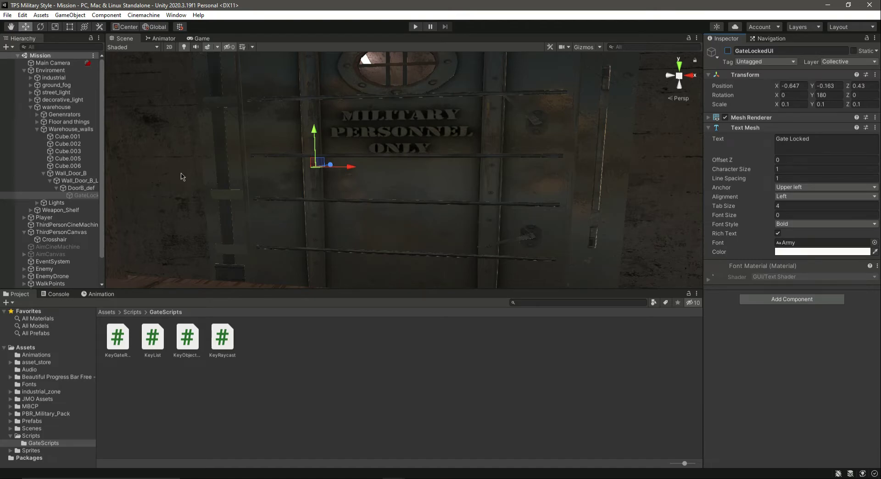
{"action": "left_click", "coordinate": [24, 71]}
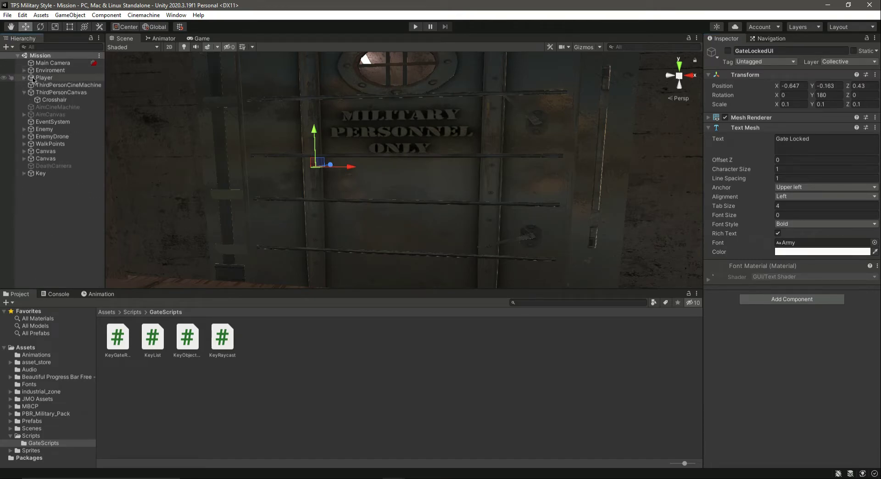
- Create an empty child object named KeyList under the Player
{"action": "left_click", "coordinate": [24, 78]}
{"action": "left_click", "coordinate": [39, 77]}
{"action": "right_click", "coordinate": [39, 78]}
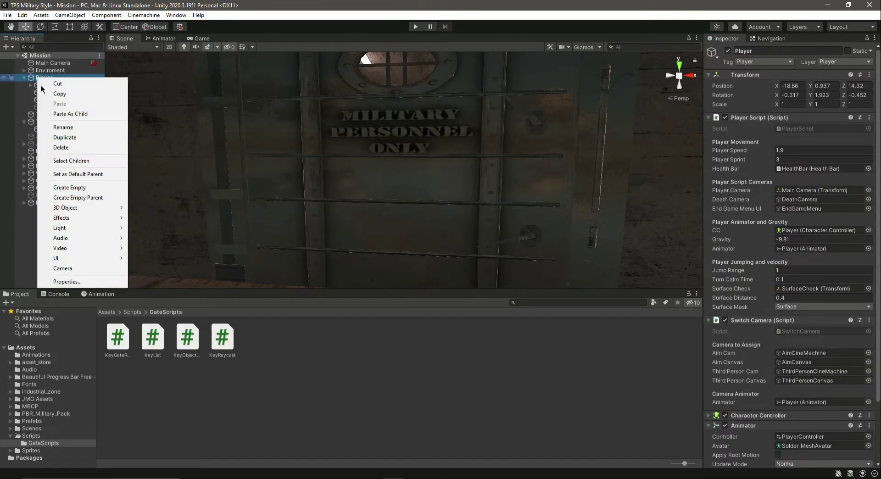
{"action": "left_click", "coordinate": [85, 188]}
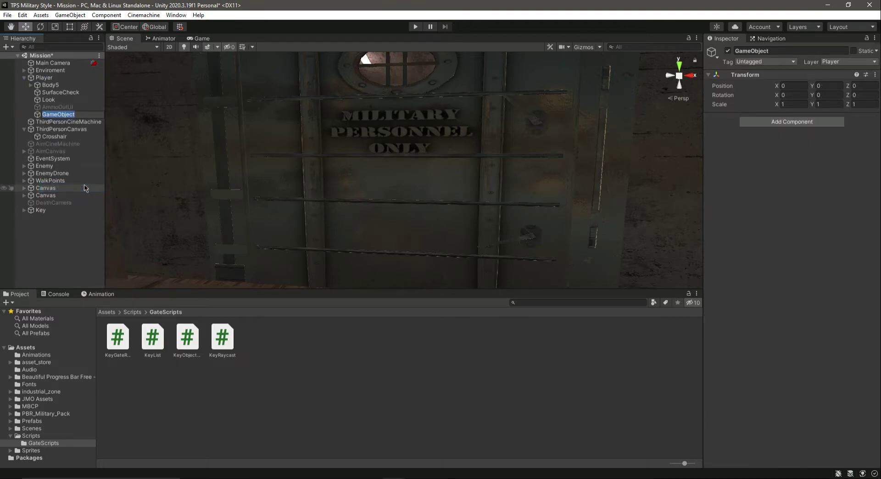
{"action": "type", "text": "KeyList"}
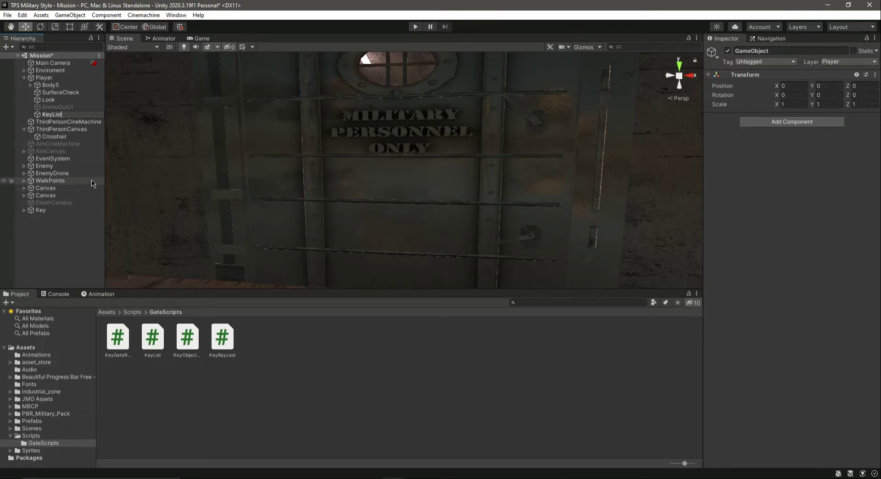
{"action": "key", "text": "Return"}
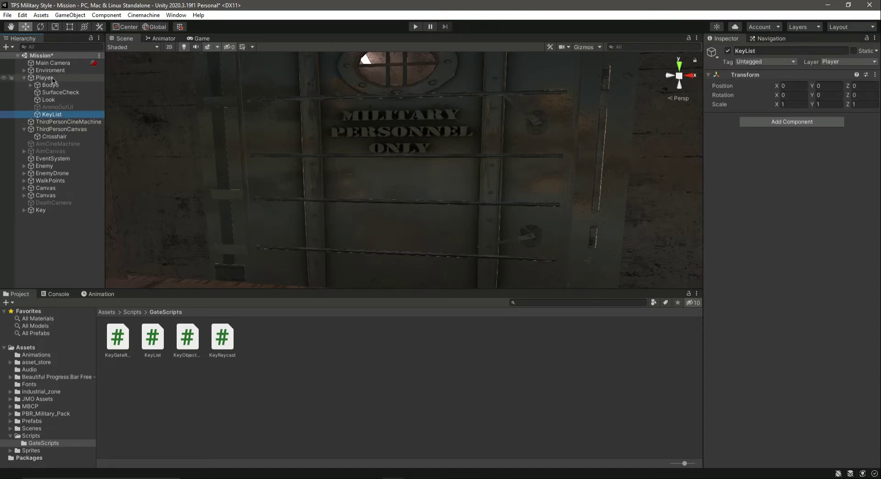
- Enable the Animator on the DoorB_def gate and save the scene
{"action": "left_click", "coordinate": [461, 147]}
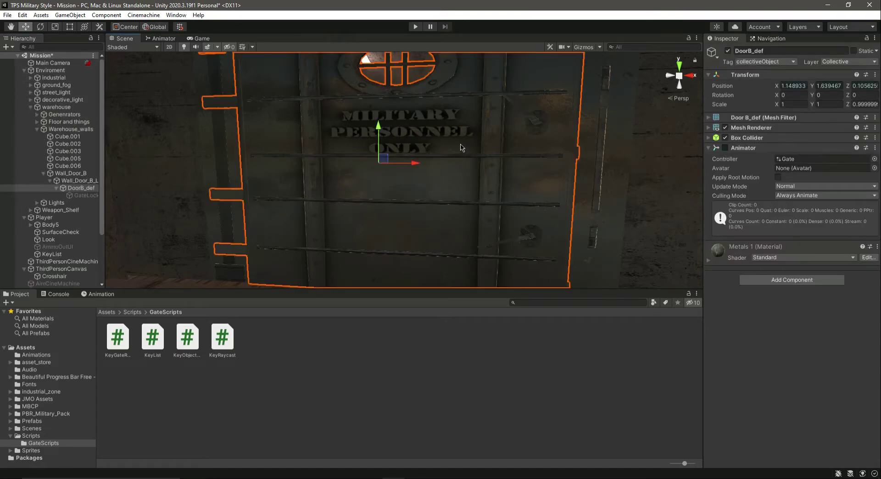
{"action": "left_click", "coordinate": [724, 148]}
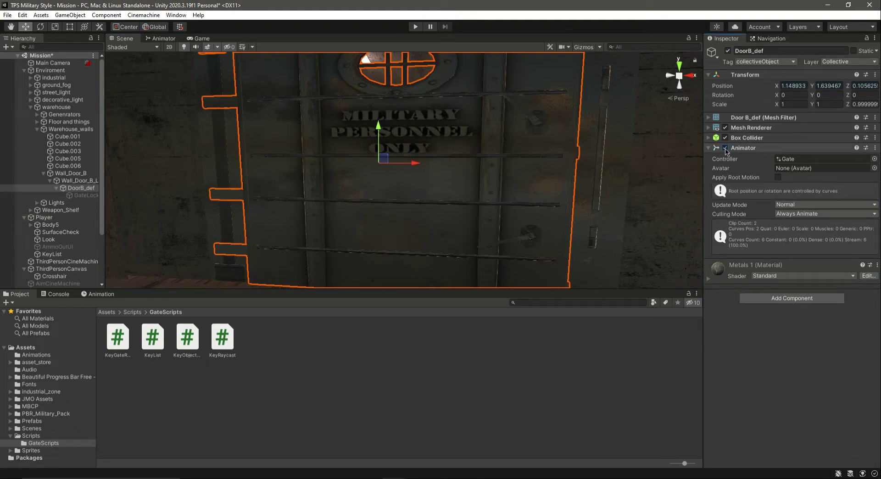
{"action": "key", "text": "ctrl+s"}
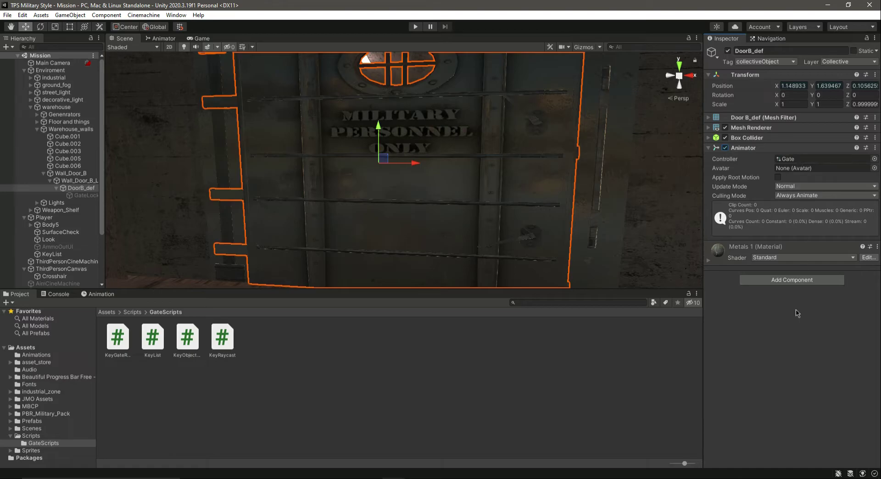
- Attach the KeyGateRegulator script to DoorB_def with GateOpen and GateClose animation names
{"action": "left_click", "coordinate": [787, 280]}
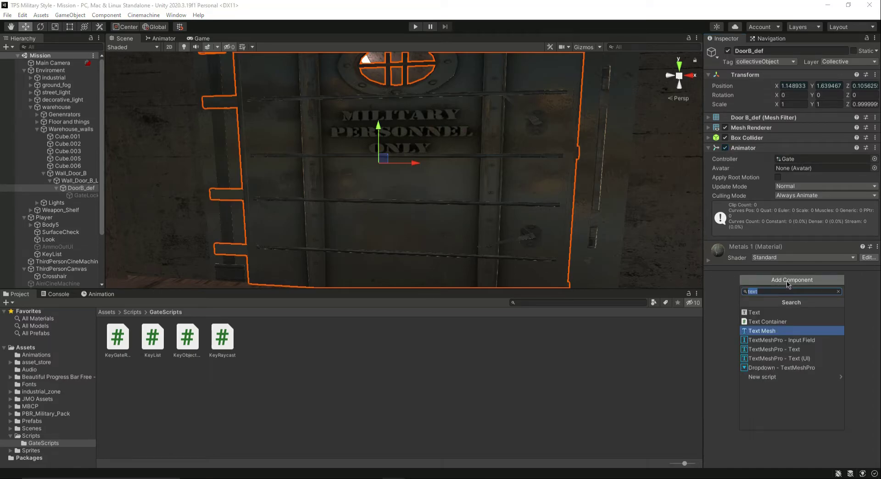
{"action": "left_click", "coordinate": [195, 409]}
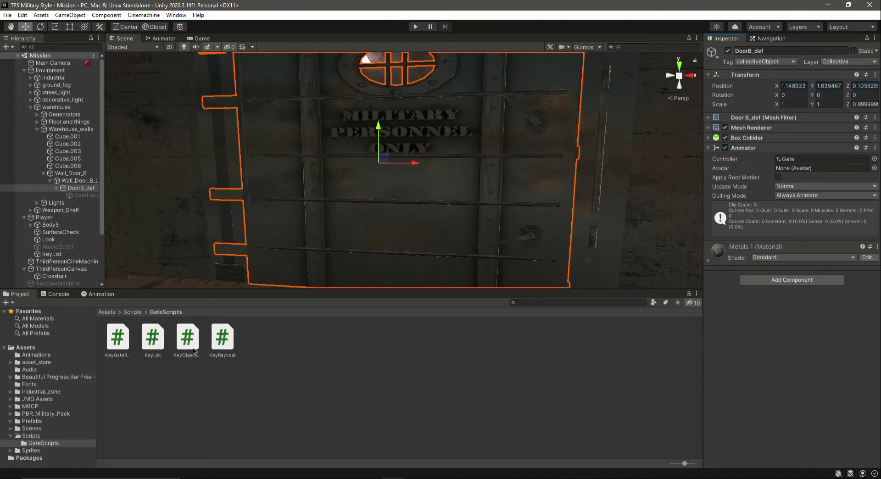
{"action": "left_click_drag", "start_coordinate": [115, 343], "coordinate": [780, 348]}
{"action": "left_click", "coordinate": [82, 188]}
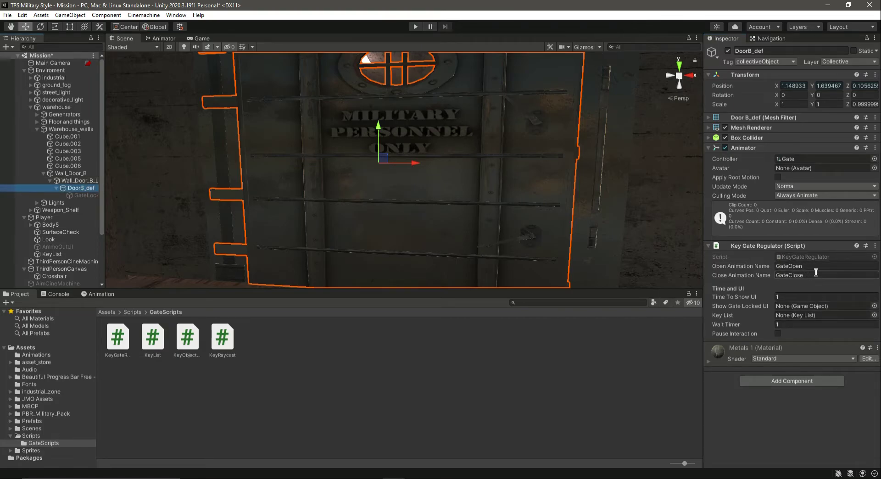
{"action": "left_click", "coordinate": [36, 355]}
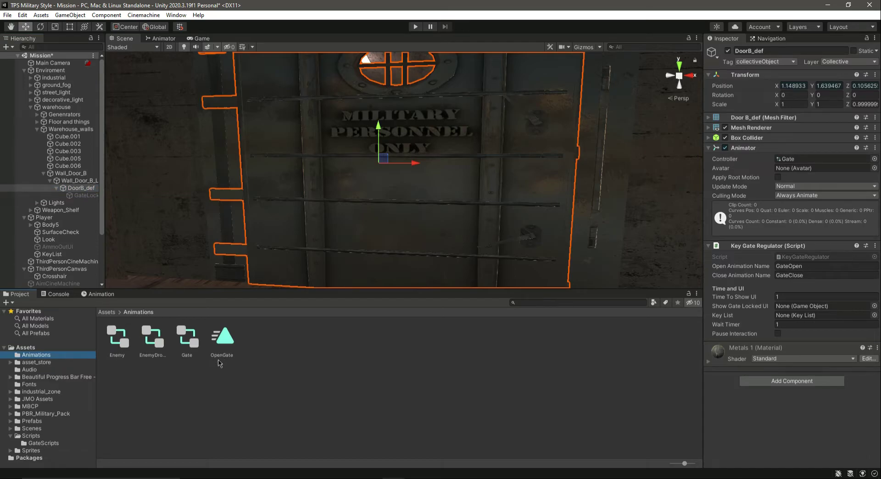
- Rename the Gate controller's OpenGate and CloseGate states to GateOpen and GateClose, then save
{"action": "double_click", "coordinate": [187, 340]}
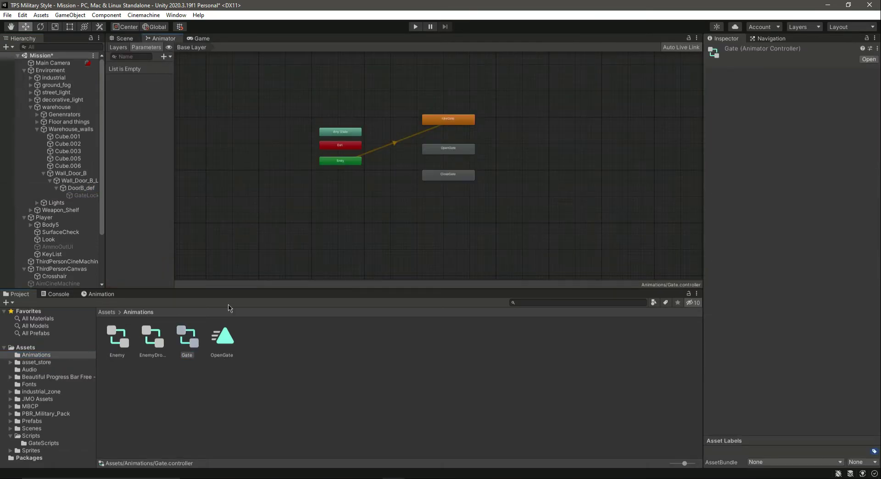
{"action": "scroll", "coordinate": [465, 156], "scroll_direction": "up", "scroll_amount": 1}
{"action": "left_click", "coordinate": [453, 153]}
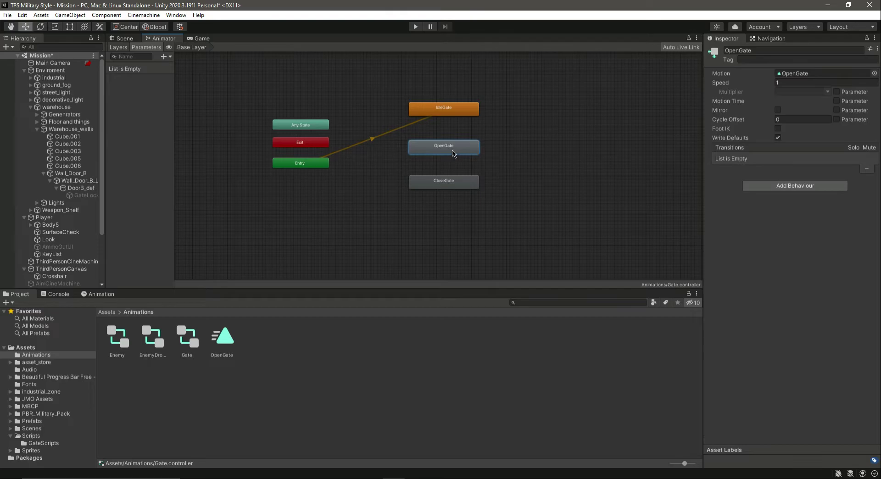
{"action": "left_click", "coordinate": [757, 49]}
{"action": "type", "text": "Gate"}
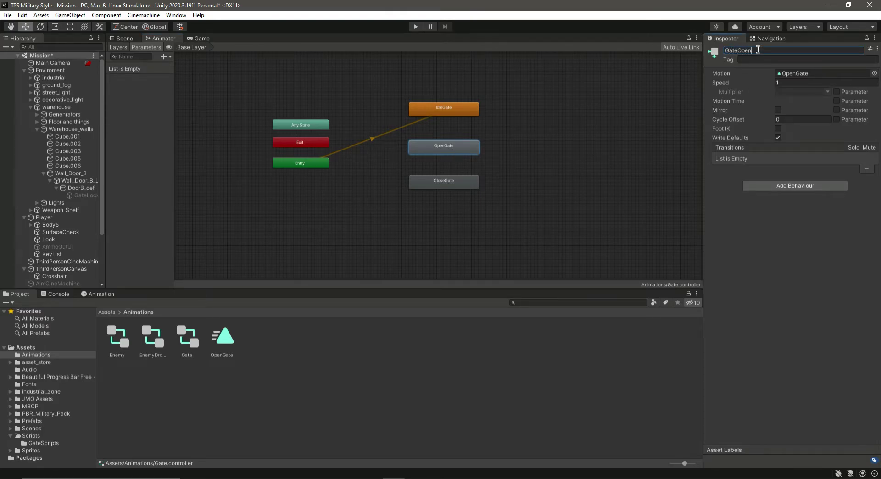
{"action": "type", "text": "Open"}
{"action": "left_click", "coordinate": [459, 183]}
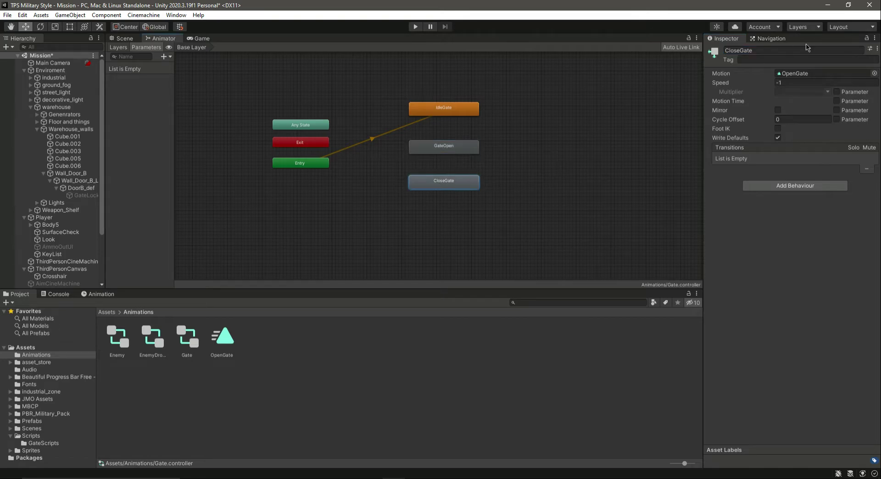
{"action": "left_click", "coordinate": [789, 51]}
{"action": "type", "text": "Gate"}
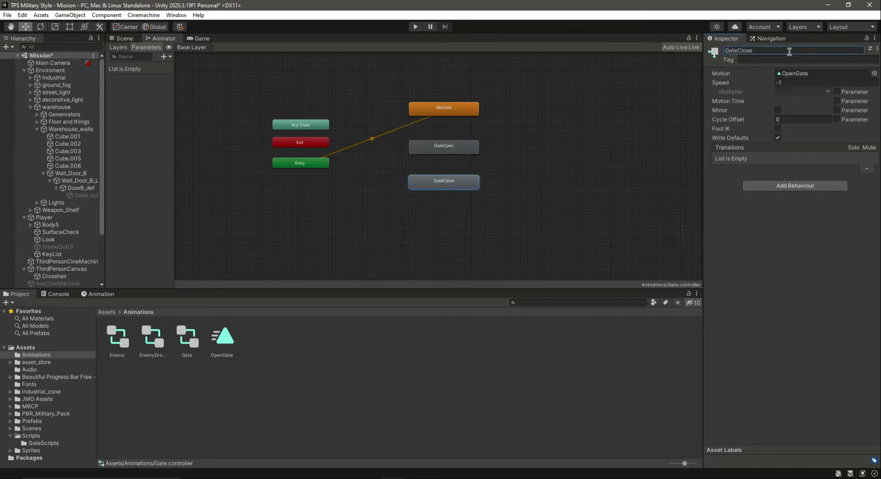
{"action": "key", "text": "ctrl+s"}
{"action": "left_click", "coordinate": [122, 39]}
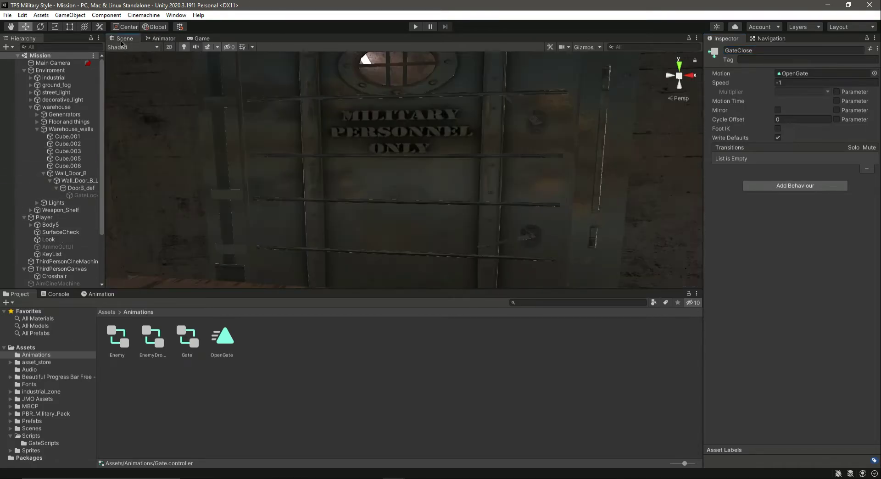
- Add the KeyList script from GateScripts to the Player's KeyList object
{"action": "left_click", "coordinate": [81, 188]}
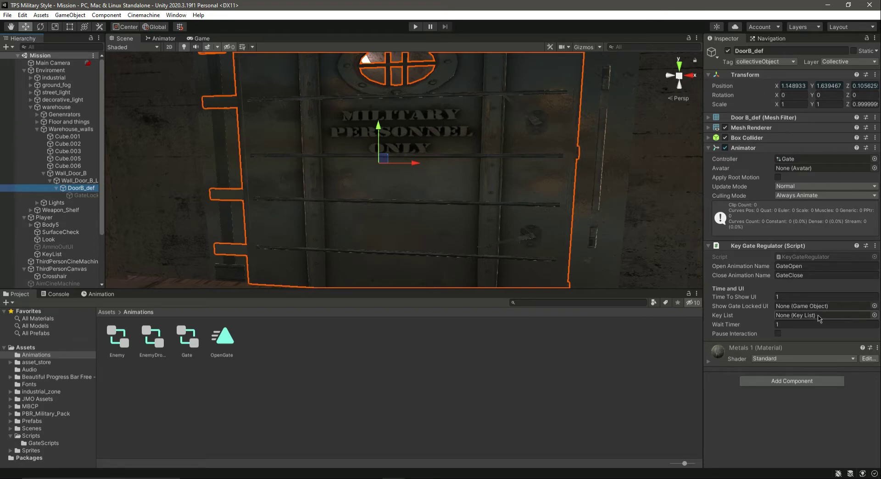
{"action": "scroll", "coordinate": [69, 246], "scroll_direction": "down", "scroll_amount": 3}
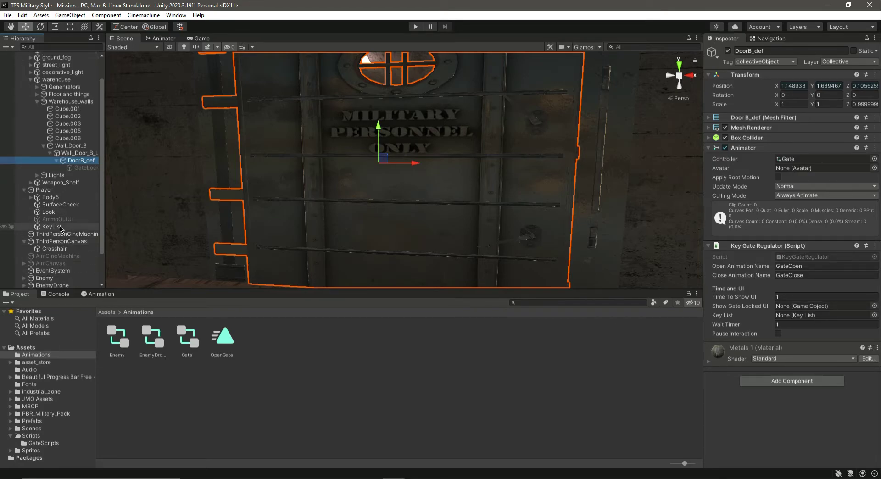
{"action": "left_click_drag", "start_coordinate": [55, 230], "coordinate": [811, 315]}
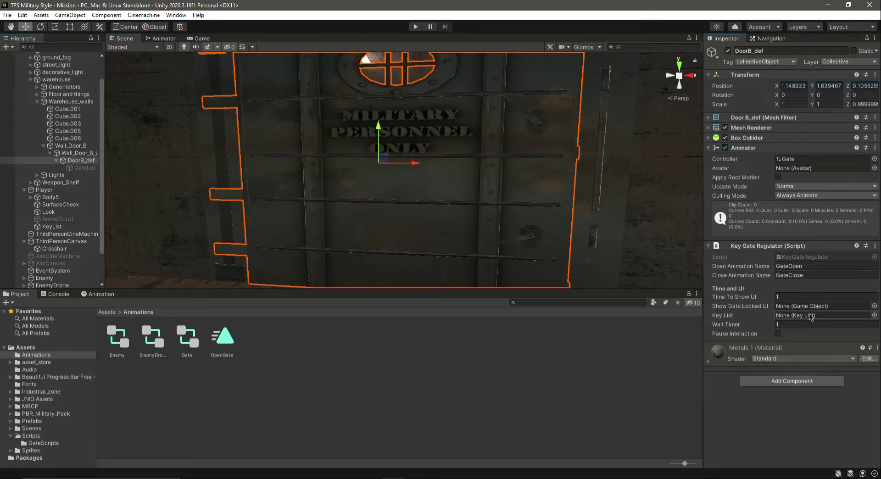
{"action": "left_click", "coordinate": [55, 227]}
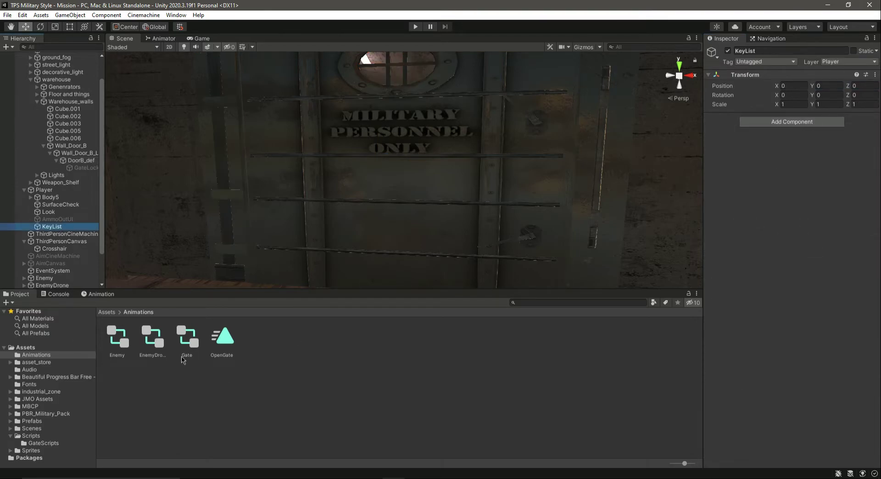
{"action": "left_click", "coordinate": [44, 443]}
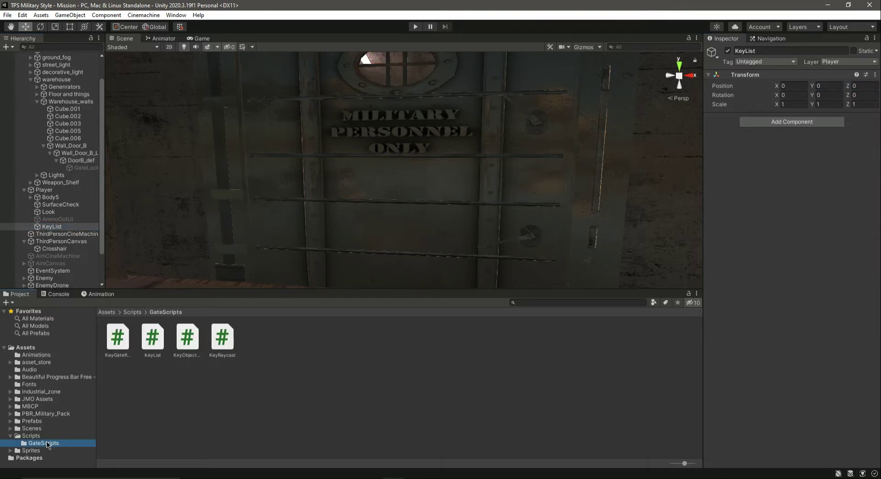
{"action": "left_click_drag", "start_coordinate": [153, 339], "coordinate": [826, 154]}
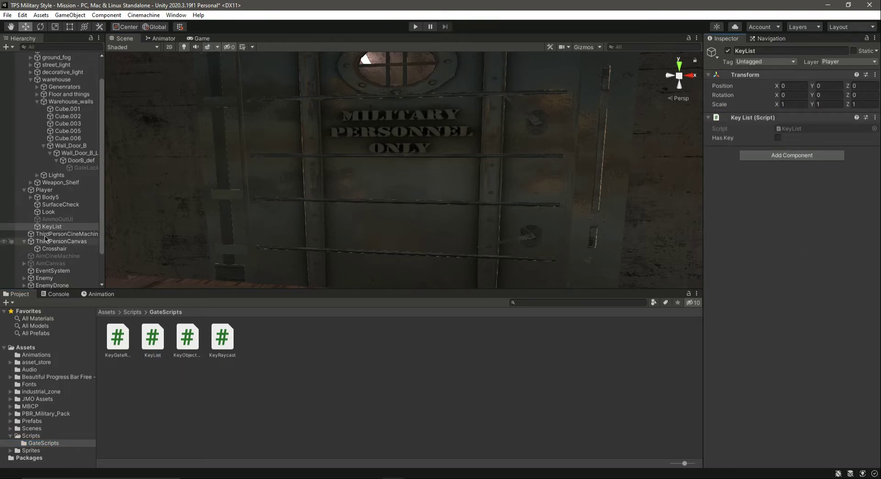
{"action": "left_click", "coordinate": [79, 160]}
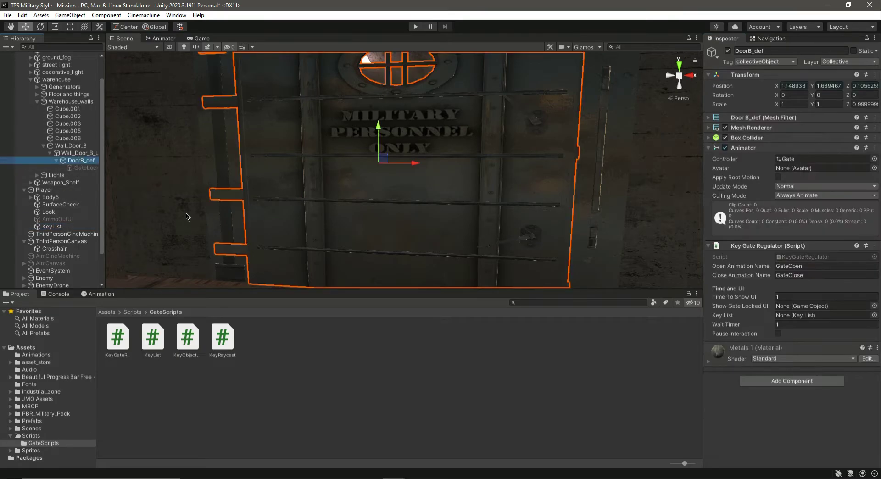
- Assign KeyList and GateLockedUI to the door's Key Gate Regulator fields and save the scene
{"action": "left_click_drag", "start_coordinate": [48, 229], "coordinate": [815, 315]}
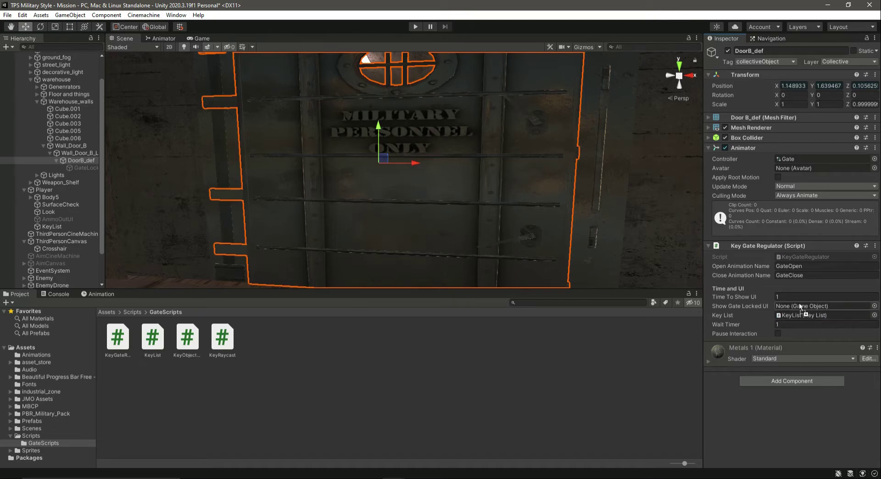
{"action": "left_click_drag", "start_coordinate": [81, 168], "coordinate": [791, 307]}
{"action": "key", "text": "ctrl+s"}
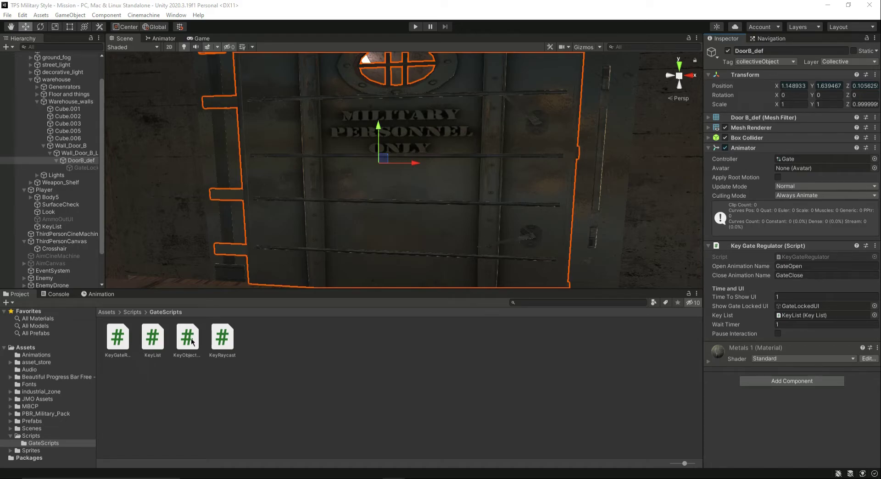
- Add a Key Object Regulator to DoorB_def with Gate ticked and KeyList assigned, then save
{"action": "left_click_drag", "start_coordinate": [191, 342], "coordinate": [772, 422]}
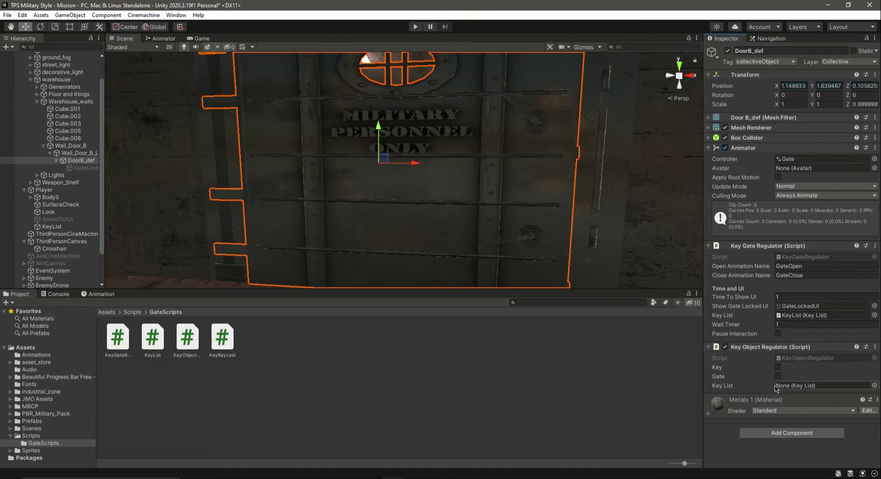
{"action": "left_click", "coordinate": [777, 377]}
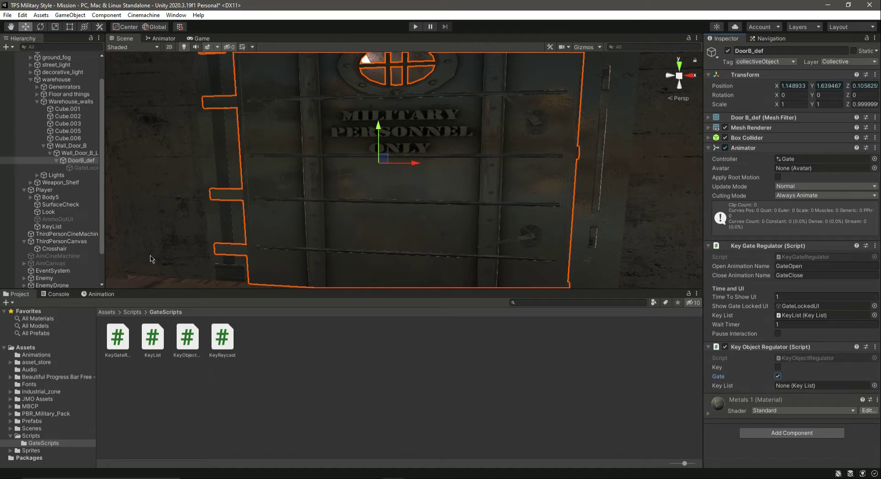
{"action": "left_click_drag", "start_coordinate": [54, 228], "coordinate": [798, 386]}
{"action": "key", "text": "ctrl+s"}
{"action": "scroll", "coordinate": [83, 245], "scroll_direction": "down", "scroll_amount": 3}
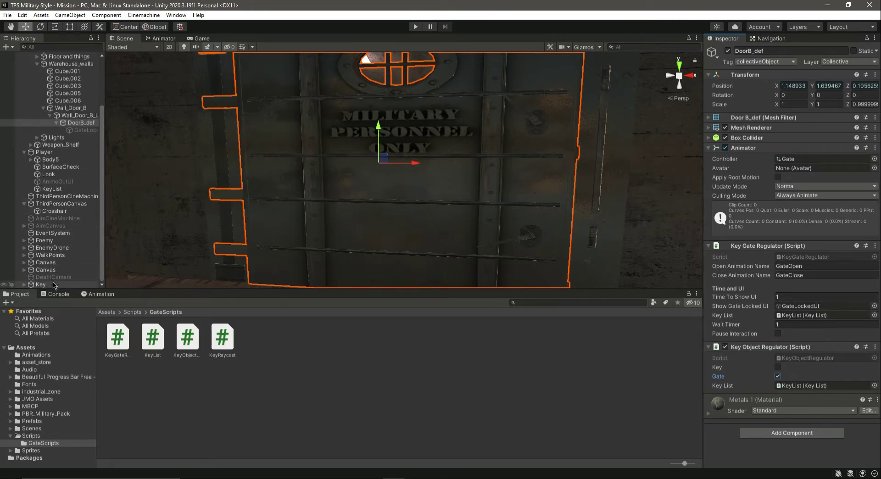
- Give the Key a Key Object Regulator marked as Key, with KeyList assigned
{"action": "left_click", "coordinate": [41, 284]}
{"action": "double_click", "coordinate": [64, 284]}
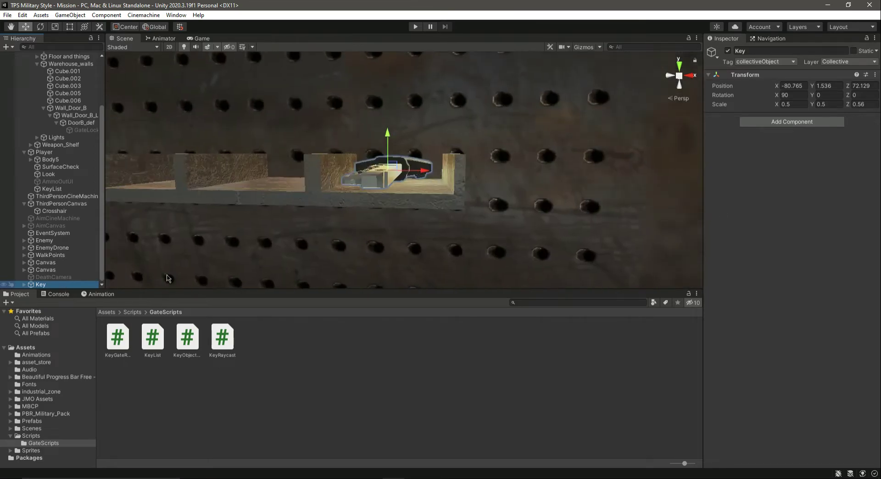
{"action": "scroll", "coordinate": [355, 221], "scroll_direction": "down", "scroll_amount": 5}
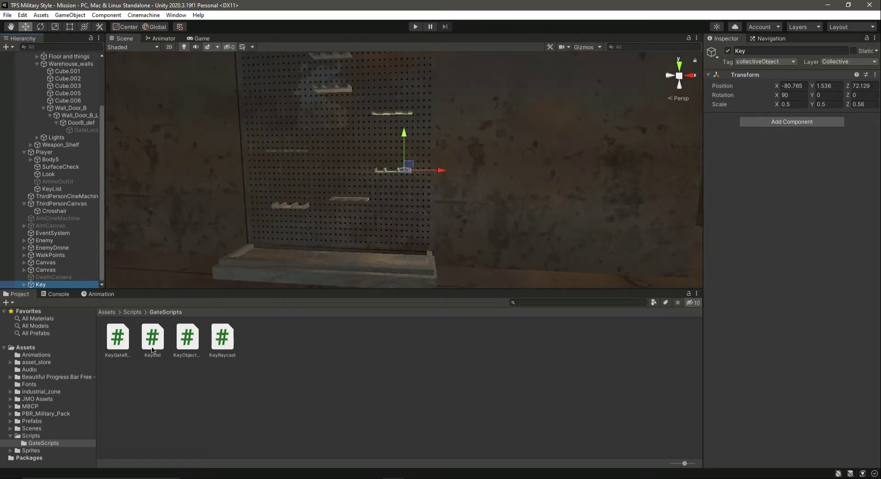
{"action": "left_click_drag", "start_coordinate": [183, 340], "coordinate": [788, 194]}
{"action": "left_click", "coordinate": [778, 137]}
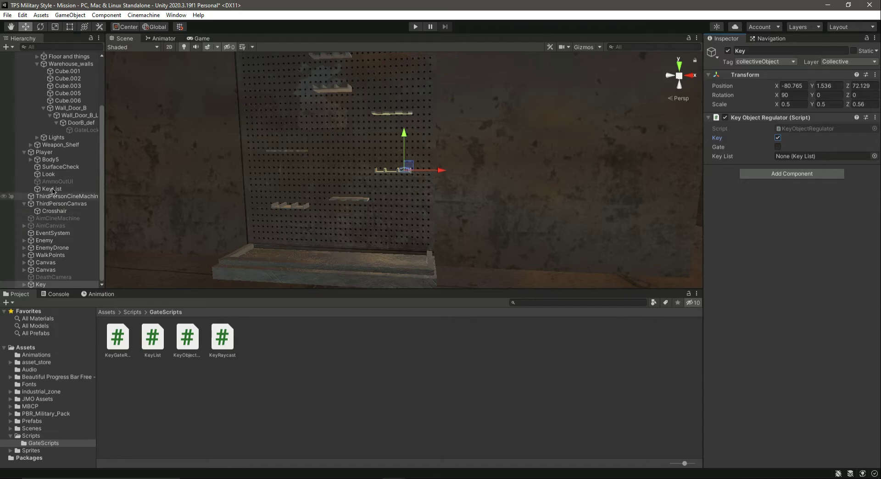
{"action": "left_click_drag", "start_coordinate": [53, 190], "coordinate": [795, 158]}
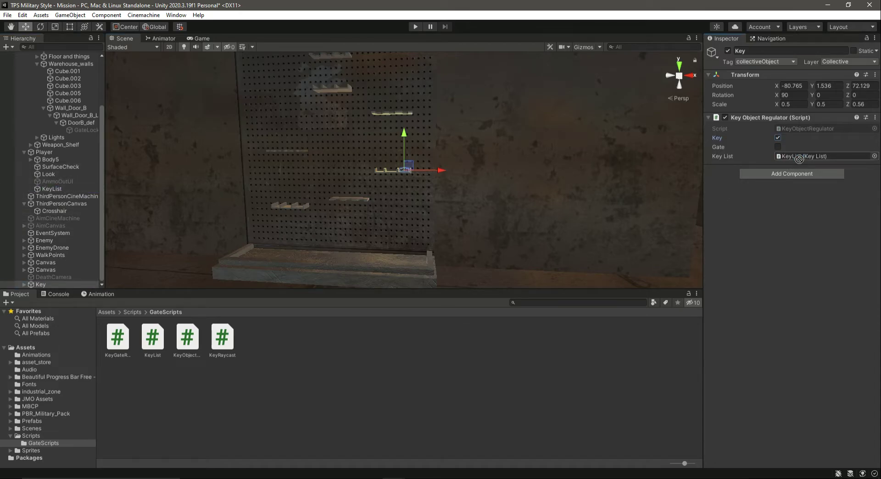
- Collapse the Player, warehouse and Enviroment branches and inspect the Key and its sm_key_01 child
{"action": "left_click", "coordinate": [24, 152]}
{"action": "scroll", "coordinate": [28, 133], "scroll_direction": "up", "scroll_amount": 2}
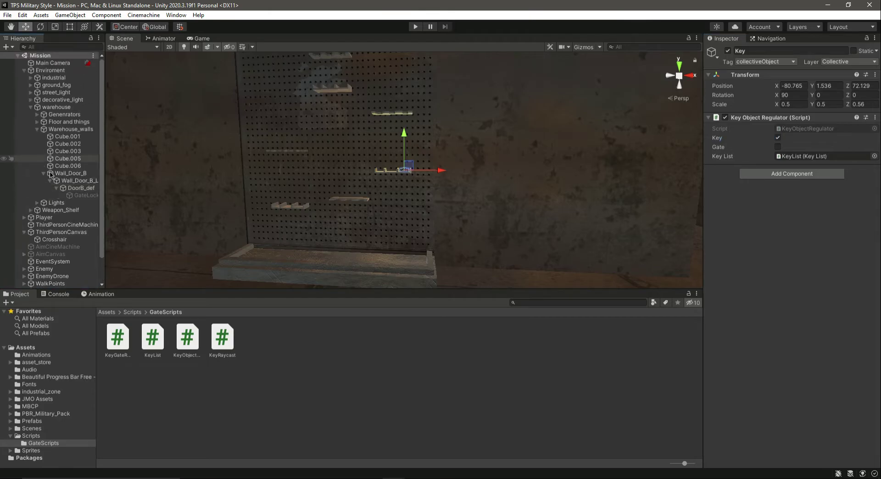
{"action": "left_click", "coordinate": [30, 108]}
{"action": "left_click", "coordinate": [24, 71]}
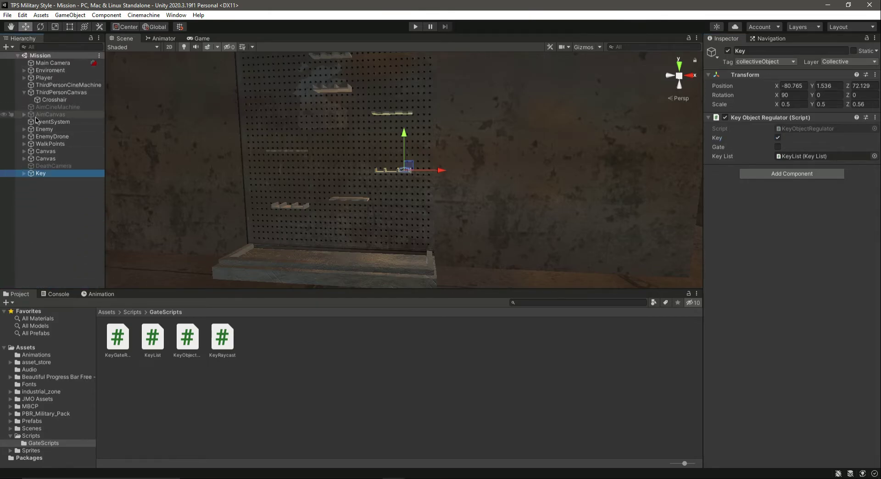
{"action": "left_click", "coordinate": [59, 219]}
{"action": "left_click", "coordinate": [307, 196]}
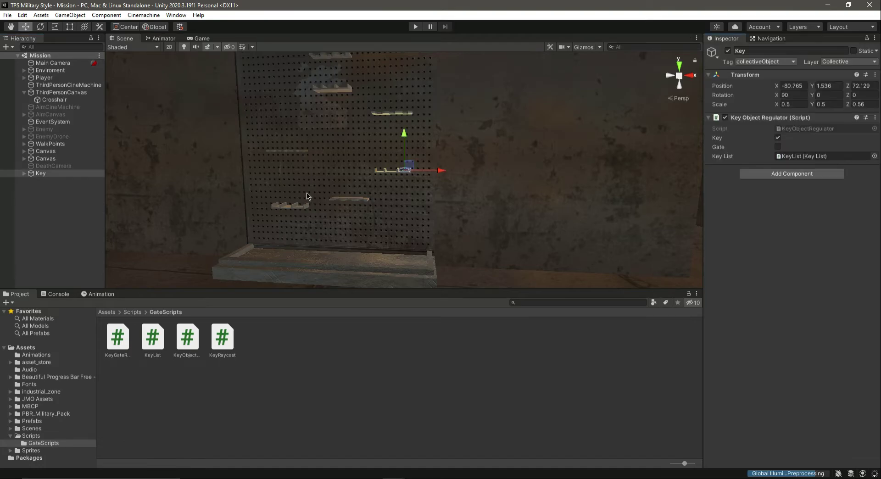
{"action": "left_click", "coordinate": [60, 173]}
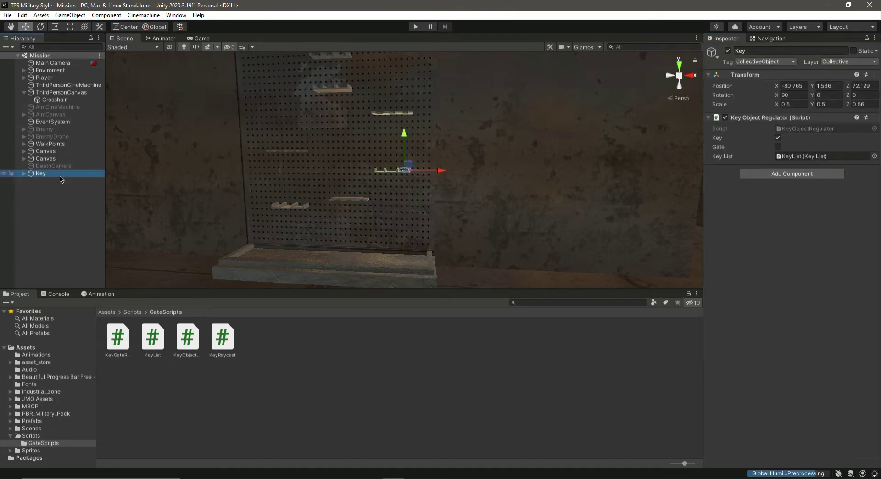
{"action": "left_click", "coordinate": [25, 182]}
{"action": "left_click", "coordinate": [24, 173]}
{"action": "left_click", "coordinate": [51, 181]}
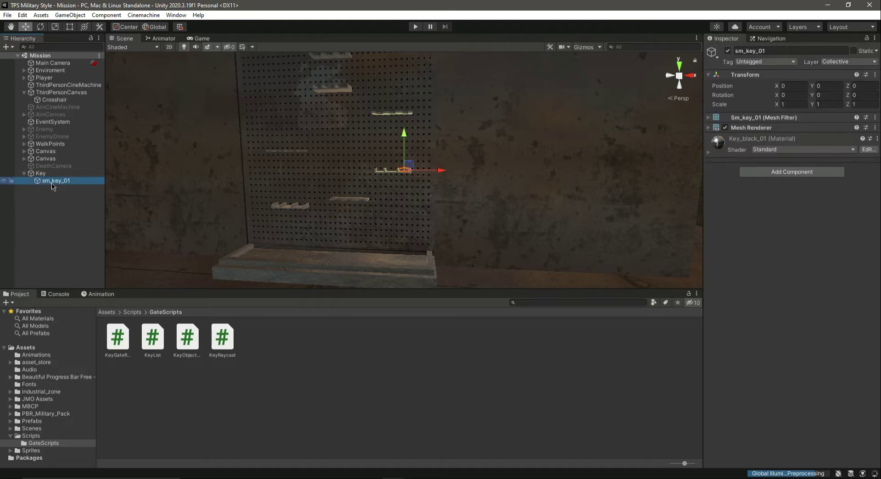
{"action": "left_click", "coordinate": [42, 173]}
{"action": "left_click", "coordinate": [24, 173]}
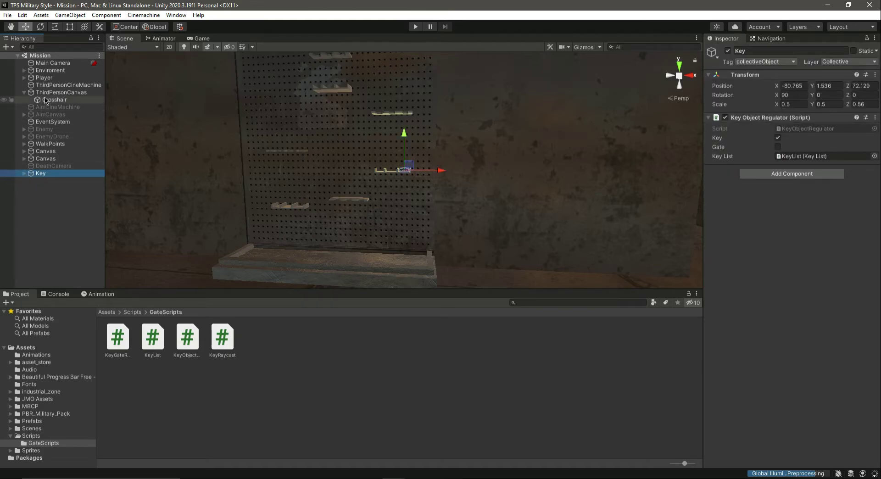
- Turn the Scene view to the gate door DoorB_def and inspect its Box Collider settings
{"action": "right_click_drag", "start_coordinate": [316, 192], "coordinate": [356, 221]}
{"action": "left_click", "coordinate": [356, 221]}
{"action": "right_click_drag", "start_coordinate": [544, 195], "coordinate": [449, 213]}
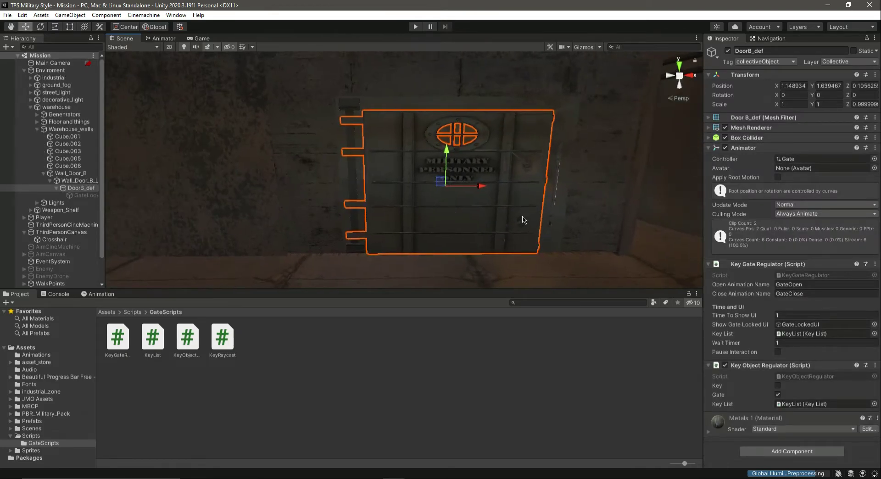
{"action": "left_click", "coordinate": [707, 138]}
{"action": "right_click_drag", "start_coordinate": [578, 202], "coordinate": [360, 195]}
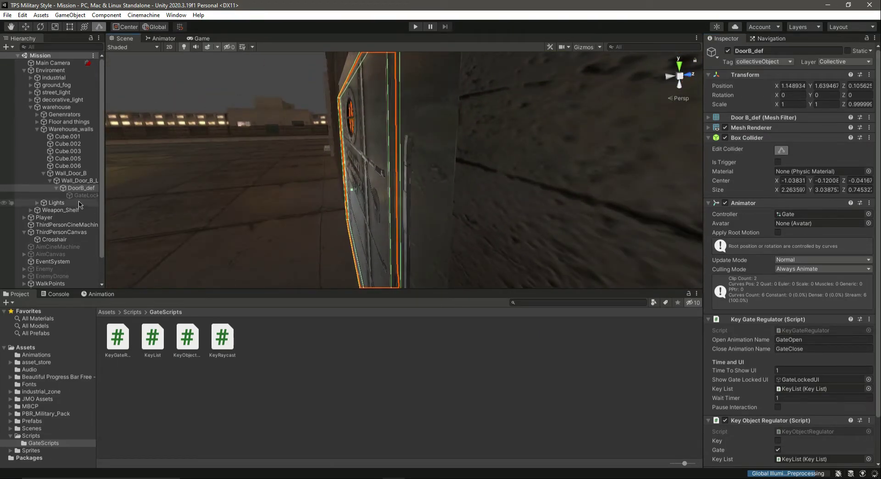
{"action": "right_click_drag", "start_coordinate": [223, 214], "coordinate": [314, 222]}
{"action": "middle_click_drag", "start_coordinate": [314, 220], "coordinate": [473, 204]}
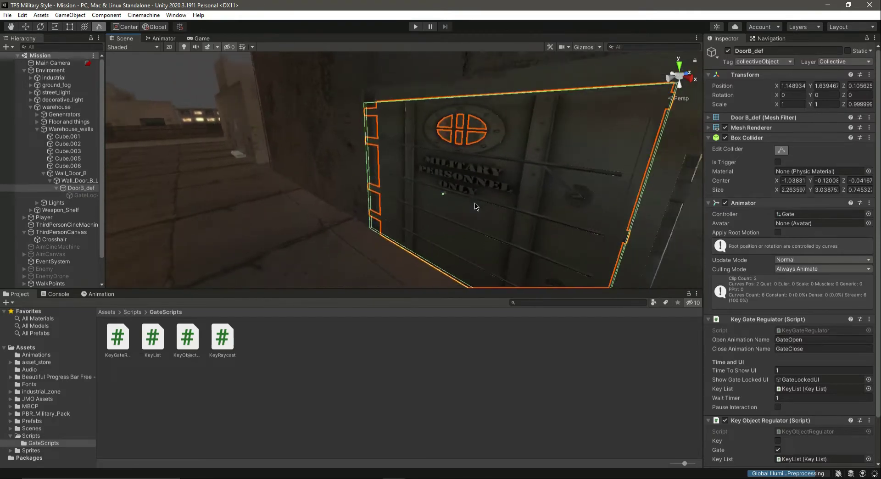
{"action": "scroll", "coordinate": [474, 204], "scroll_direction": "down", "scroll_amount": 2}
- Collapse the Wall_Door_B, warehouse and environment branches and frame the Key in the Scene view
{"action": "left_click", "coordinate": [44, 173]}
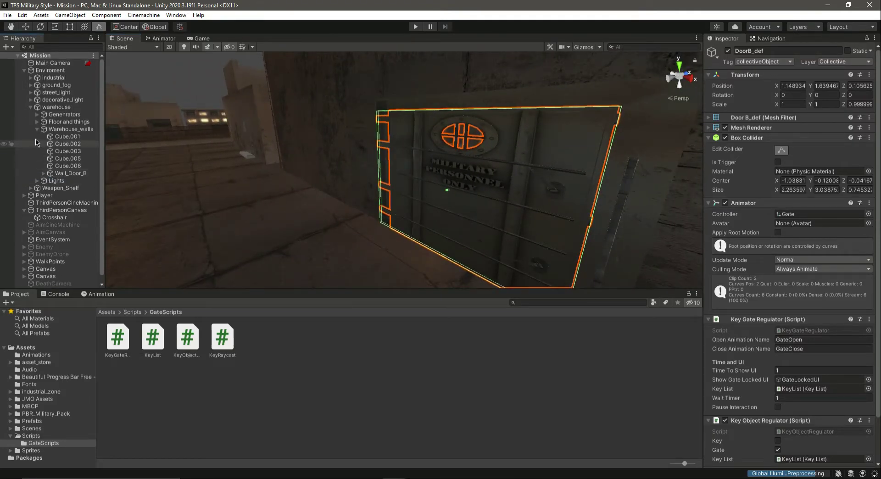
{"action": "left_click", "coordinate": [31, 106]}
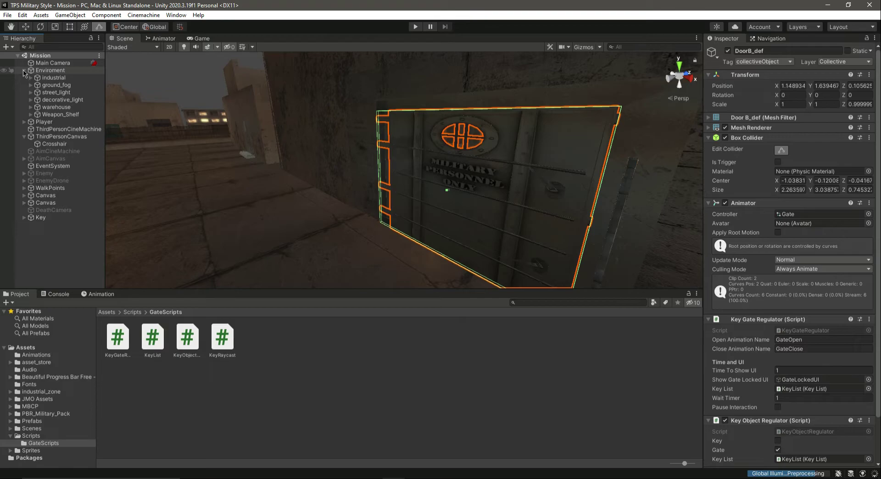
{"action": "left_click", "coordinate": [24, 70]}
{"action": "double_click", "coordinate": [40, 173]}
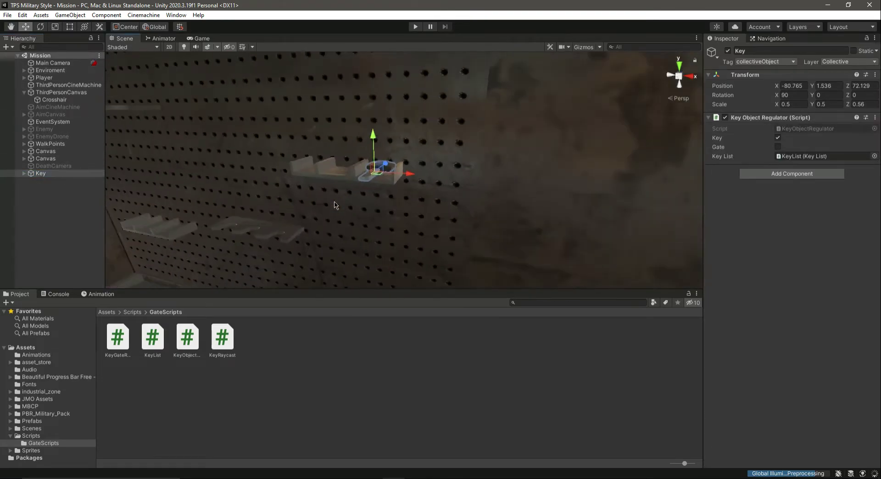
- Add a Box Collider to the Key and set it as a trigger
{"action": "scroll", "coordinate": [495, 192], "scroll_direction": "up", "scroll_amount": 2}
{"action": "left_click", "coordinate": [781, 174]}
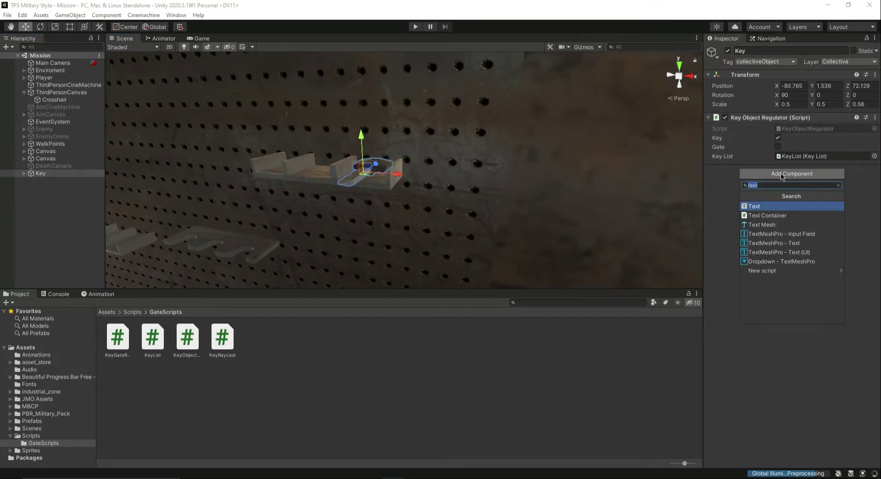
{"action": "type", "text": "box"}
{"action": "key", "text": "Return"}
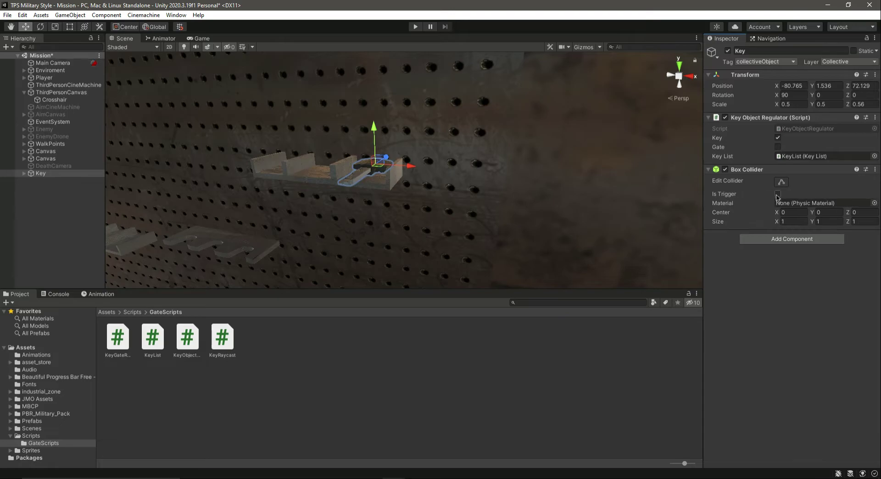
{"action": "left_click", "coordinate": [782, 185]}
- Shrink the collider's faces tightly around the key model, to about 0.188 × 0.695 × 1
{"action": "right_click_drag", "start_coordinate": [500, 218], "coordinate": [460, 208]}
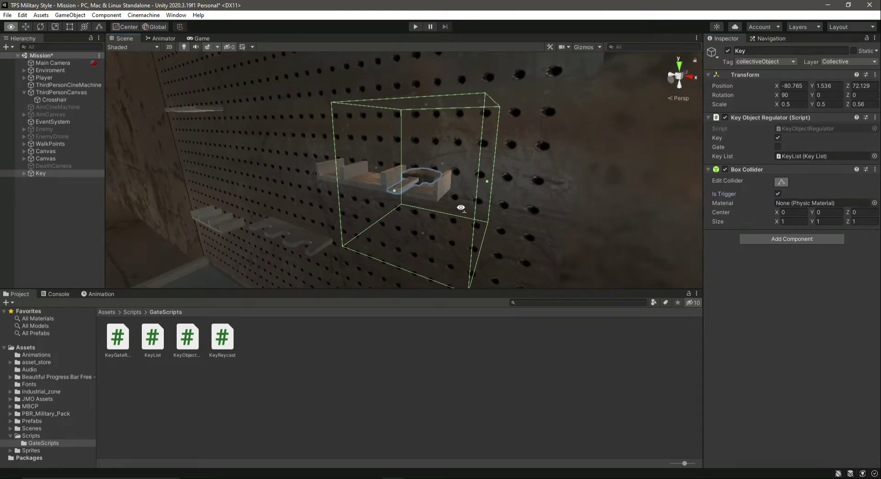
{"action": "scroll", "coordinate": [550, 192], "scroll_direction": "up", "scroll_amount": 4}
{"action": "scroll", "coordinate": [555, 196], "scroll_direction": "down", "scroll_amount": 5}
{"action": "scroll", "coordinate": [555, 195], "scroll_direction": "down", "scroll_amount": 1}
{"action": "left_click_drag", "start_coordinate": [455, 178], "coordinate": [425, 176]}
{"action": "right_click_drag", "start_coordinate": [409, 183], "coordinate": [495, 225]}
{"action": "middle_click_drag", "start_coordinate": [321, 189], "coordinate": [528, 186]}
{"action": "left_click_drag", "start_coordinate": [545, 172], "coordinate": [563, 171]}
{"action": "right_click_drag", "start_coordinate": [563, 174], "coordinate": [405, 219]}
{"action": "left_click_drag", "start_coordinate": [423, 175], "coordinate": [401, 178]}
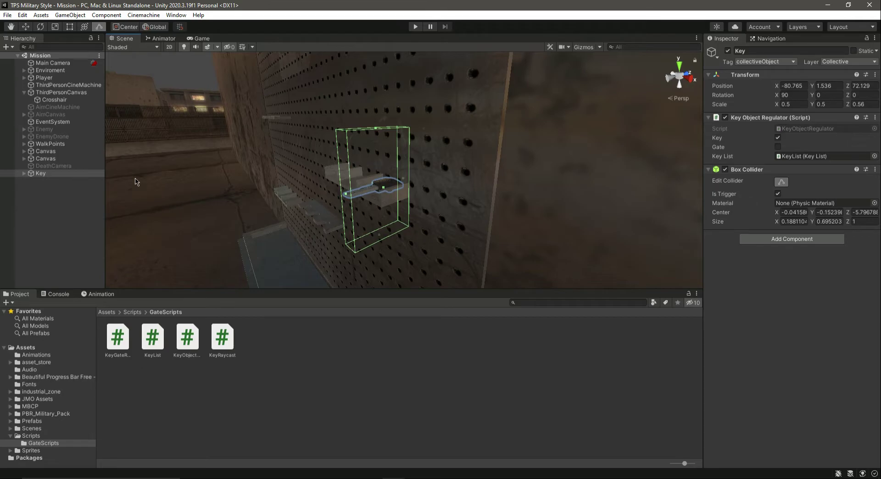
{"action": "double_click", "coordinate": [46, 78]}
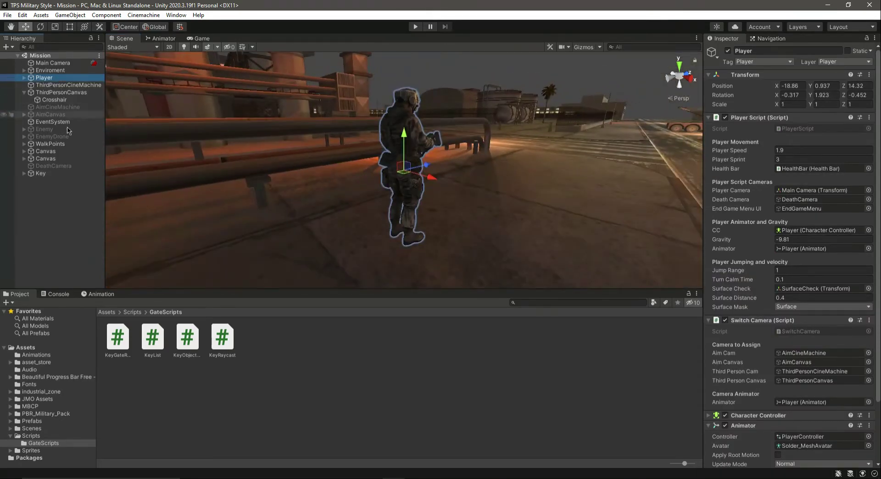
- Add and undo an empty object, then focus the Scene view on Enemy
{"action": "left_click", "coordinate": [58, 203]}
{"action": "right_click", "coordinate": [47, 195]}
{"action": "left_click", "coordinate": [69, 306]}
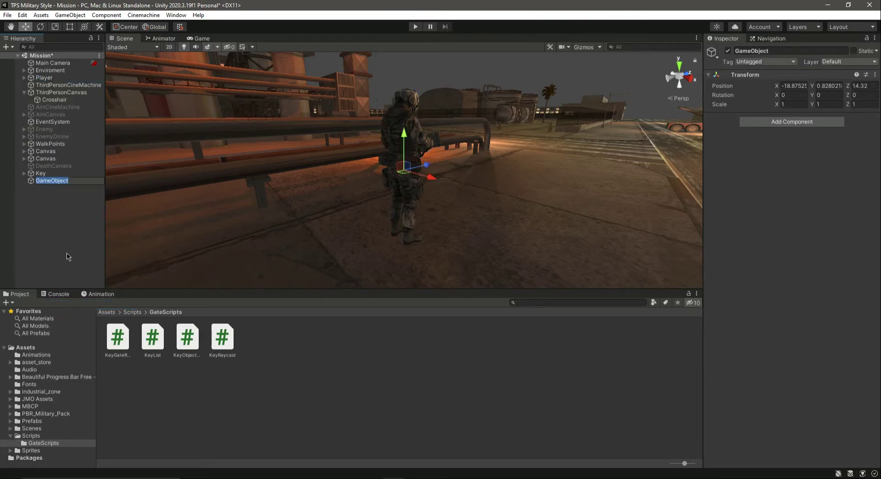
{"action": "key", "text": "ctrl+z"}
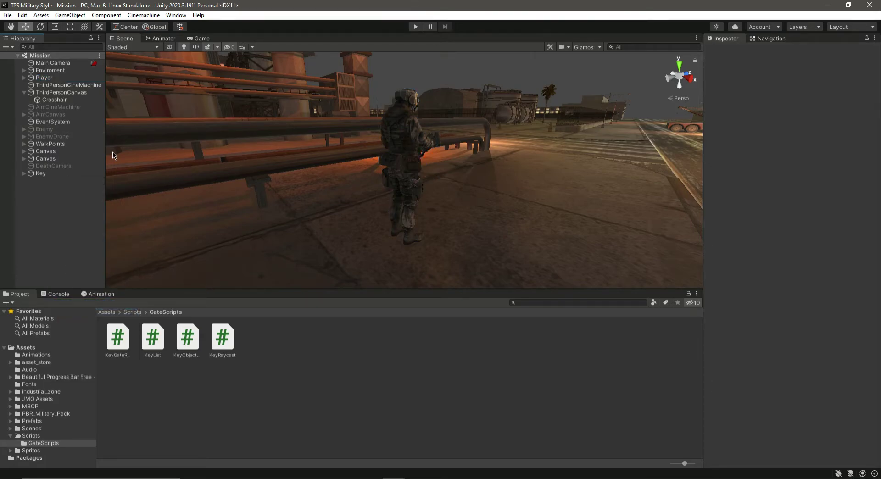
{"action": "double_click", "coordinate": [46, 130]}
{"action": "right_click_drag", "start_coordinate": [413, 156], "coordinate": [390, 178]}
{"action": "key", "text": "w"}
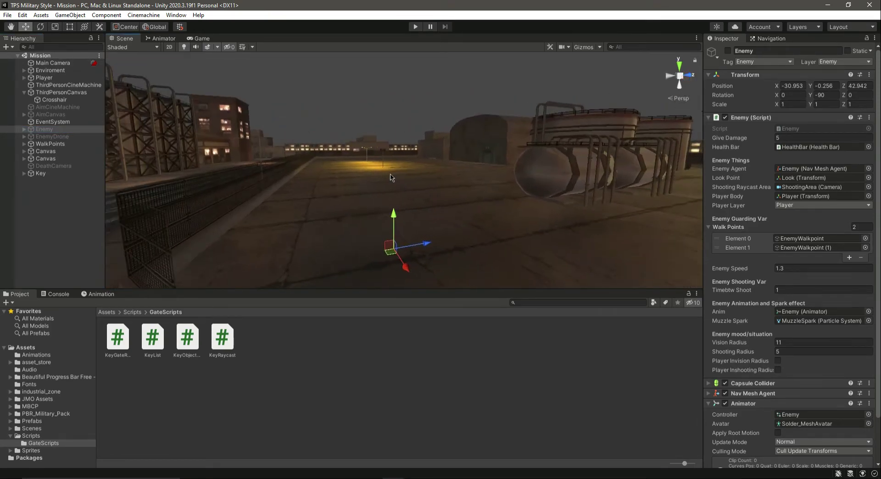
- Create an empty Enemies object holding Enemy and EnemyDrone, placed below AimCanvas
{"action": "right_click", "coordinate": [46, 195]}
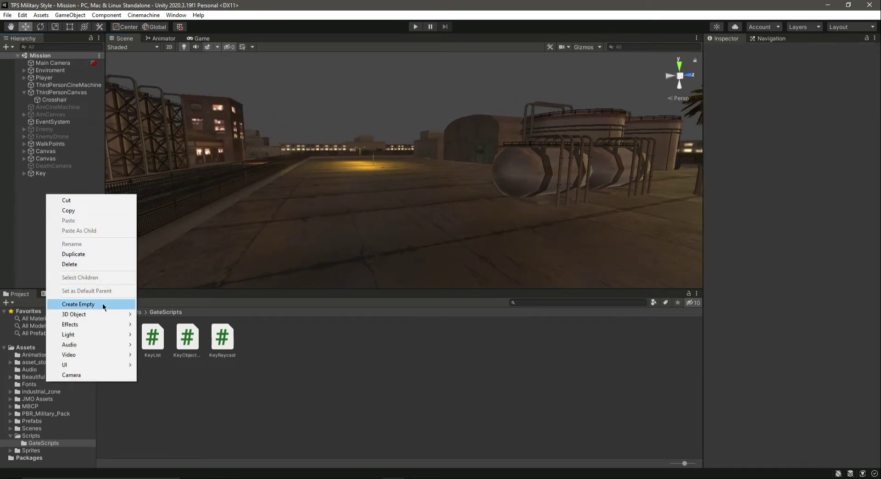
{"action": "left_click", "coordinate": [78, 304]}
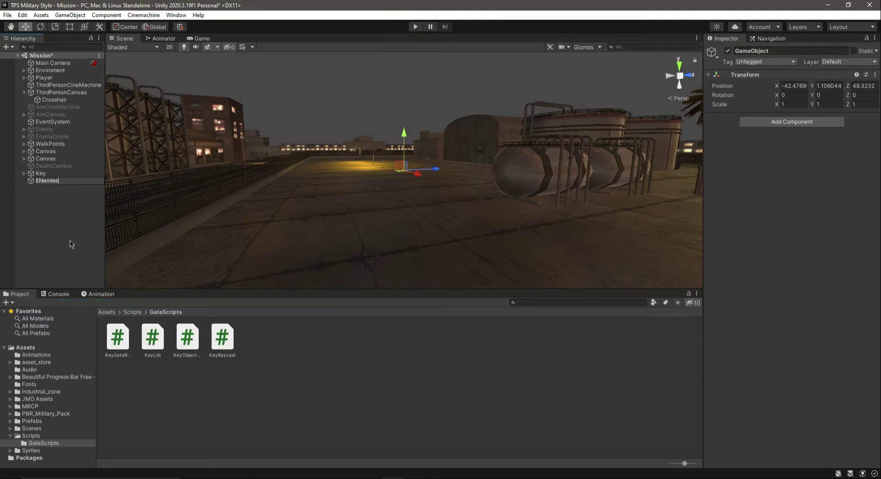
{"action": "key", "text": "Return"}
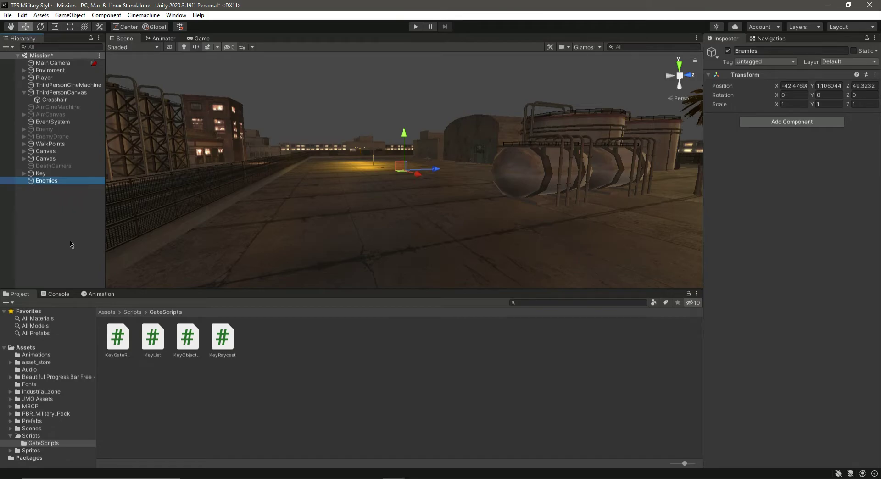
{"action": "left_click", "coordinate": [45, 129]}
{"action": "left_click", "coordinate": [47, 135], "text": "shift"}
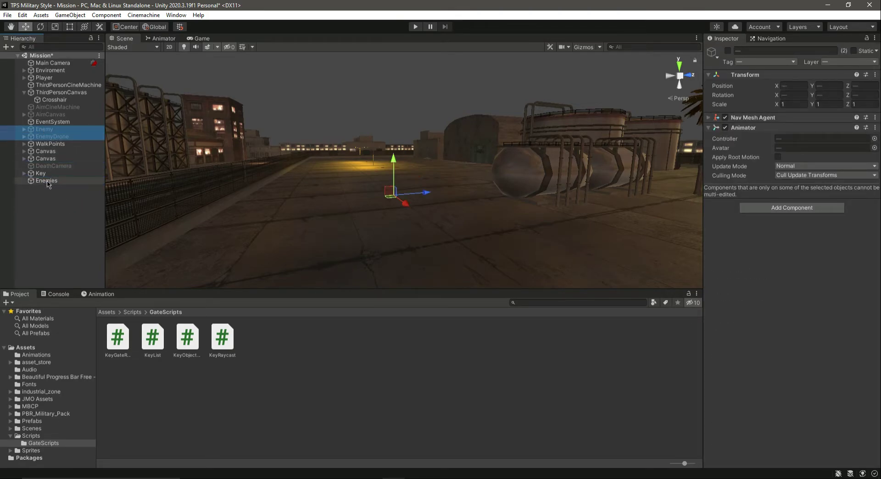
{"action": "left_click_drag", "start_coordinate": [49, 183], "coordinate": [51, 184]}
{"action": "left_click", "coordinate": [25, 166]}
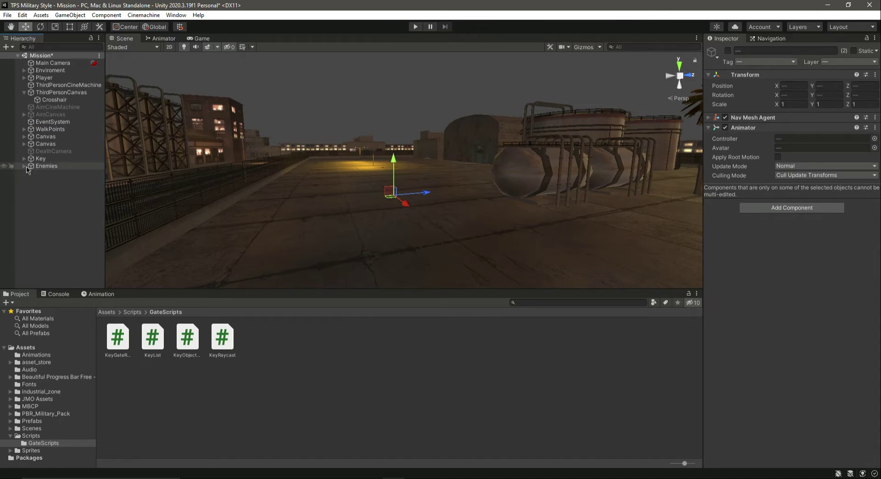
{"action": "left_click_drag", "start_coordinate": [75, 123], "coordinate": [75, 122]}
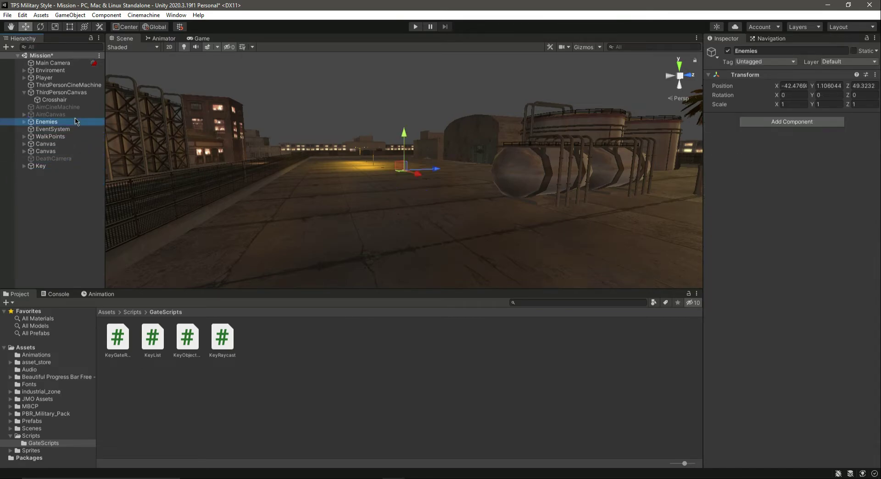
- Activate Enemy and EnemyDrone, then deactivate the whole Enemies group
{"action": "left_click", "coordinate": [23, 122]}
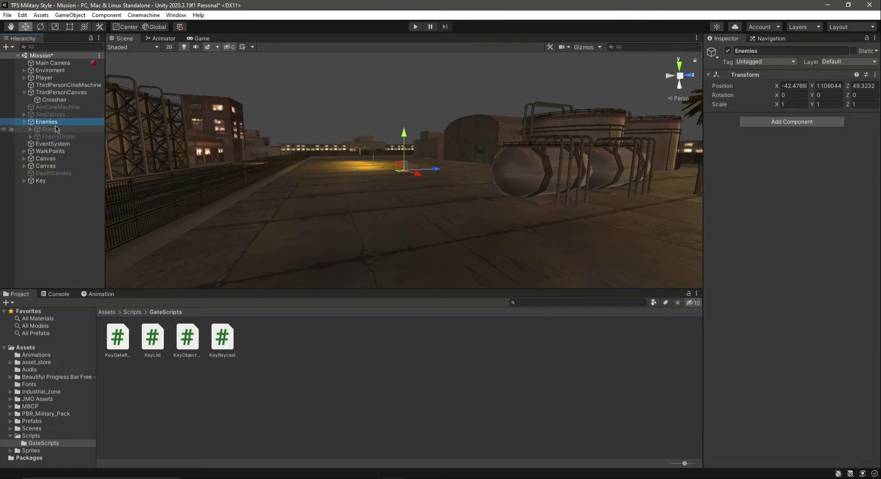
{"action": "left_click", "coordinate": [50, 128]}
{"action": "left_click", "coordinate": [59, 137], "text": "shift"}
{"action": "left_click", "coordinate": [728, 50]}
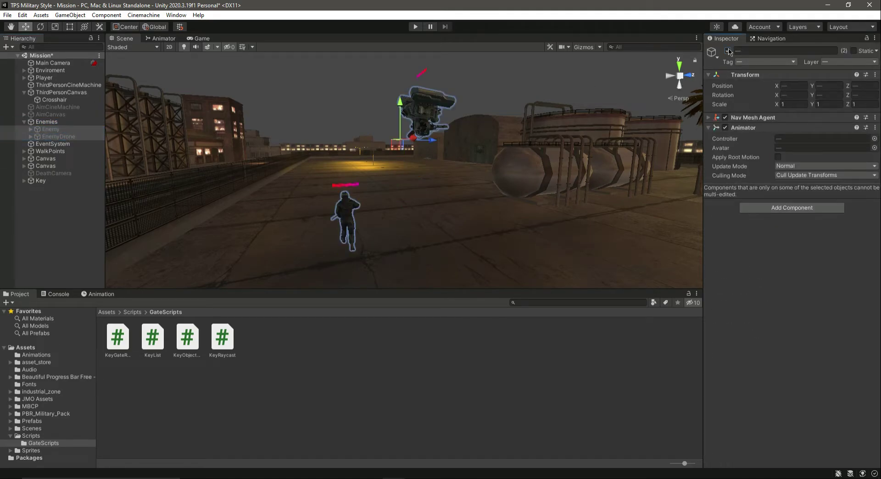
{"action": "left_click", "coordinate": [44, 122]}
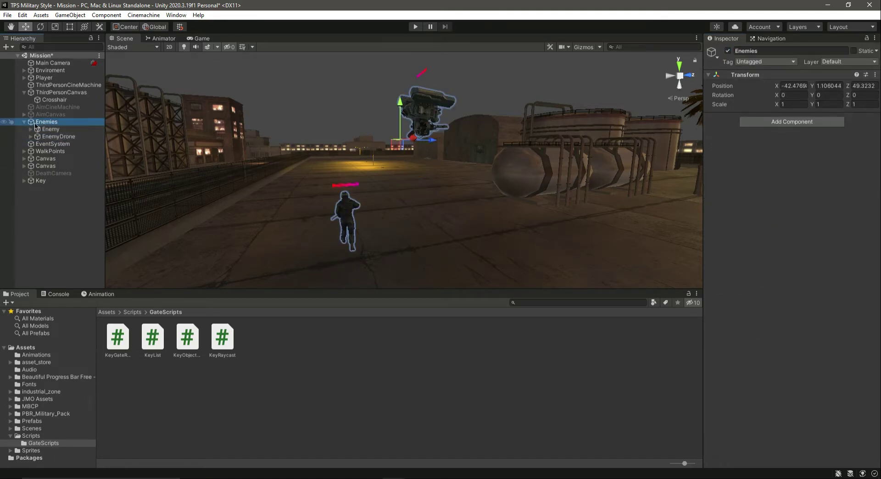
{"action": "left_click", "coordinate": [24, 122]}
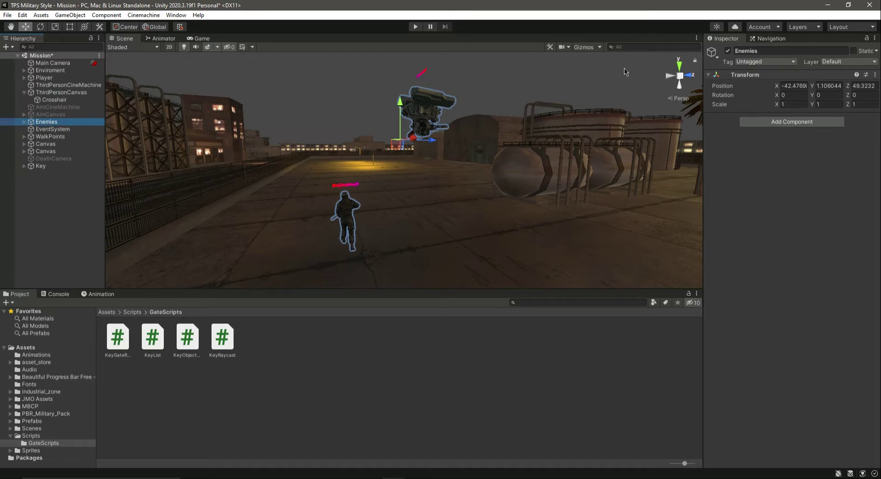
{"action": "left_click", "coordinate": [728, 50]}
{"action": "left_click", "coordinate": [49, 191]}
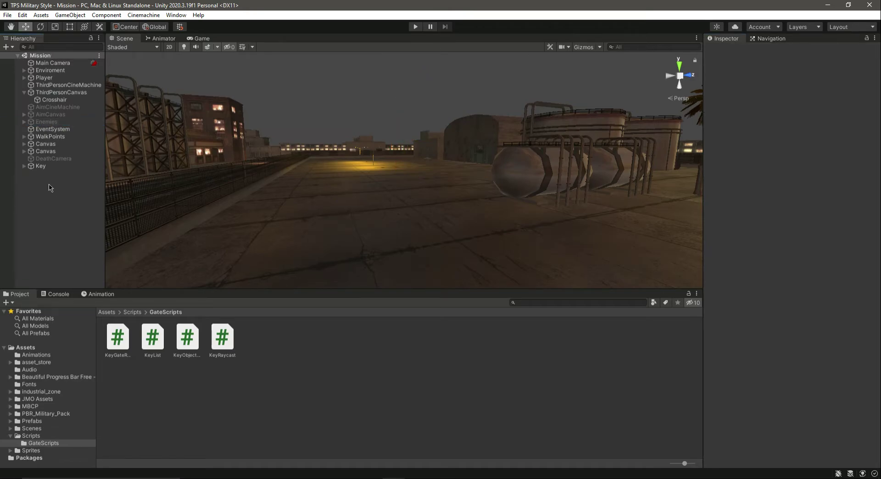
- Focus on the Player and drag it along the Z axis toward its new start
{"action": "double_click", "coordinate": [47, 167]}
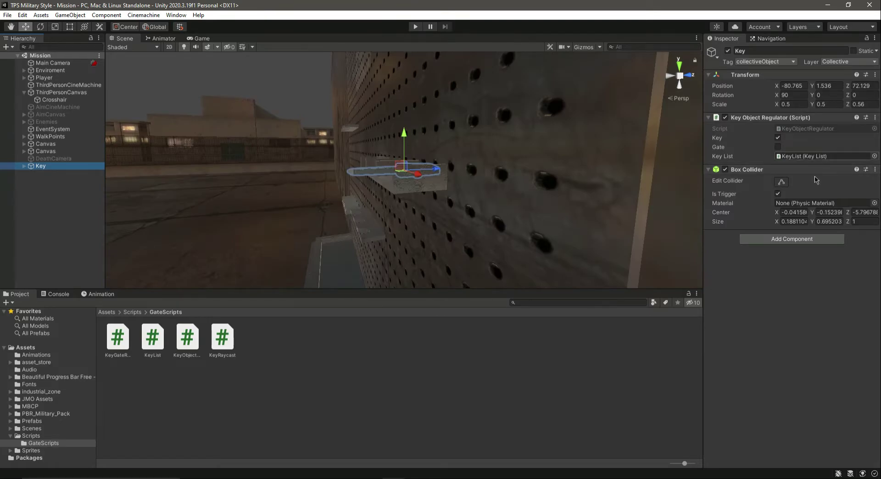
{"action": "double_click", "coordinate": [55, 80]}
{"action": "left_click_drag", "start_coordinate": [434, 170], "coordinate": [617, 173]}
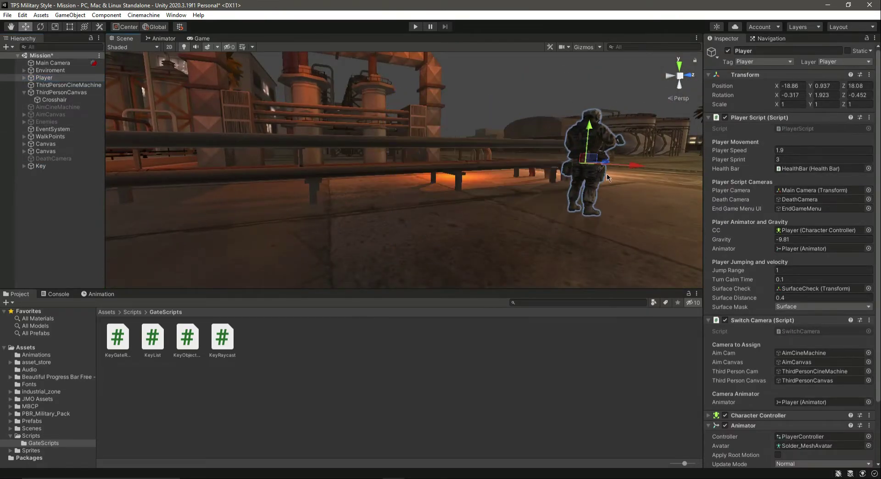
{"action": "right_click_drag", "start_coordinate": [619, 238], "coordinate": [600, 283]}
{"action": "scroll", "coordinate": [609, 242], "scroll_direction": "down", "scroll_amount": 10}
{"action": "scroll", "coordinate": [538, 236], "scroll_direction": "down", "scroll_amount": 4}
{"action": "right_click_drag", "start_coordinate": [494, 233], "coordinate": [516, 212]}
{"action": "left_click_drag", "start_coordinate": [446, 178], "coordinate": [624, 128]}
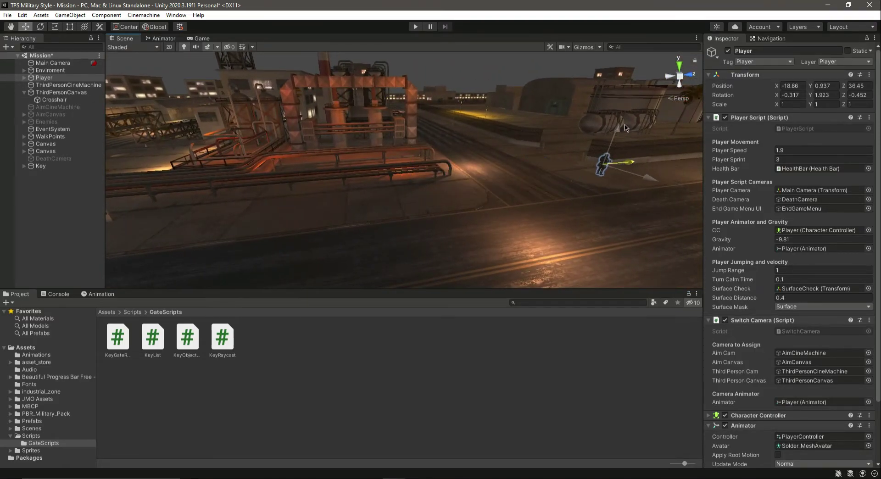
{"action": "left_click", "coordinate": [652, 189]}
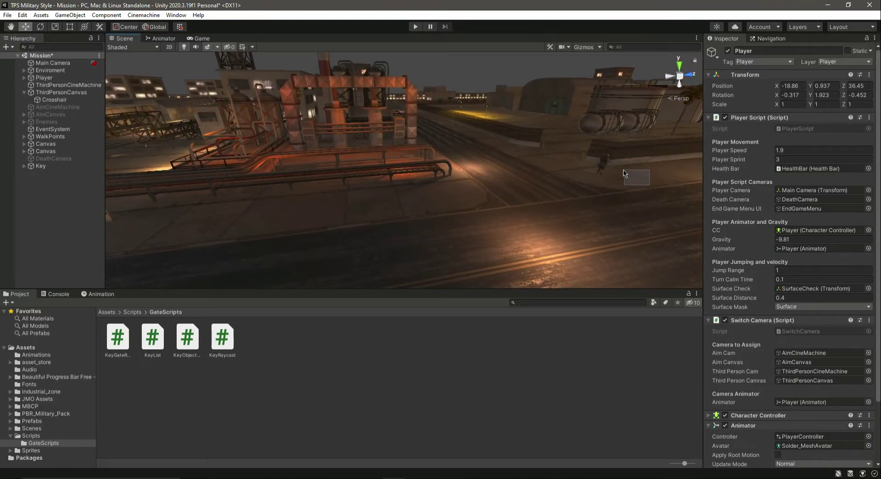
- Drag the Player along X and Z to about X -56.4, Z 51.3
{"action": "left_click", "coordinate": [41, 79]}
{"action": "left_click_drag", "start_coordinate": [650, 179], "coordinate": [549, 115]}
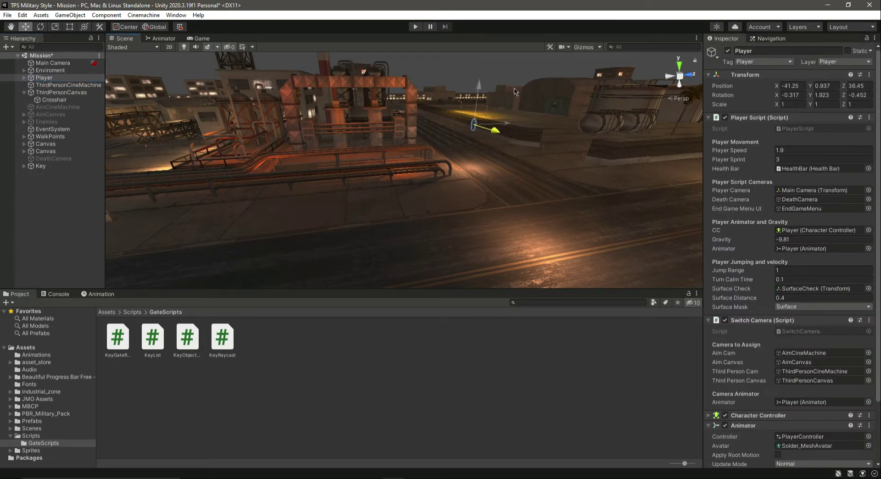
{"action": "left_click", "coordinate": [509, 124]}
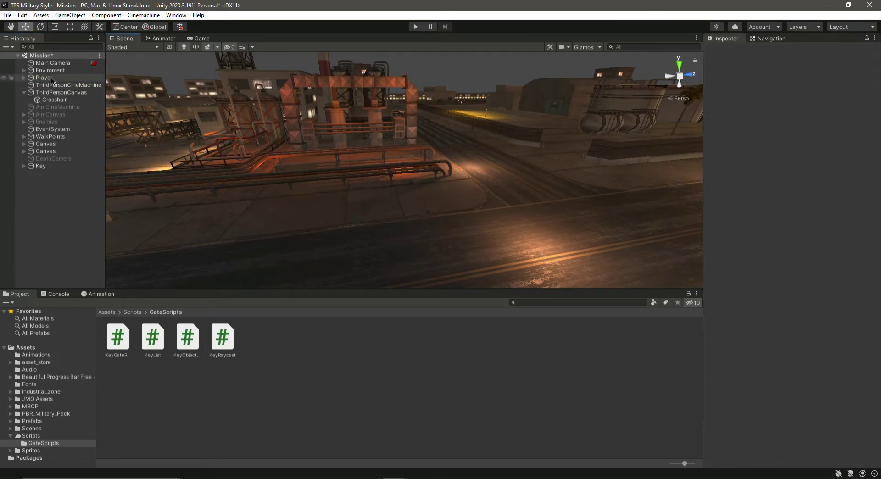
{"action": "left_click", "coordinate": [72, 78]}
{"action": "left_click_drag", "start_coordinate": [507, 126], "coordinate": [559, 119]}
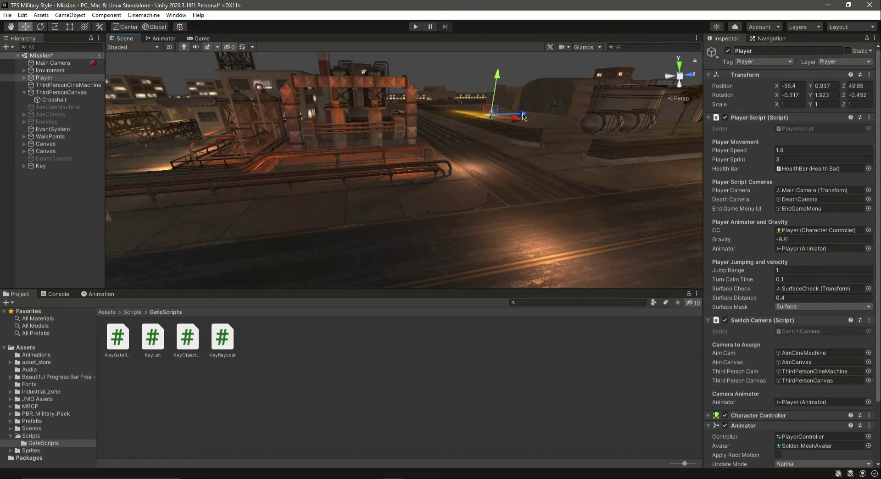
{"action": "double_click", "coordinate": [52, 79]}
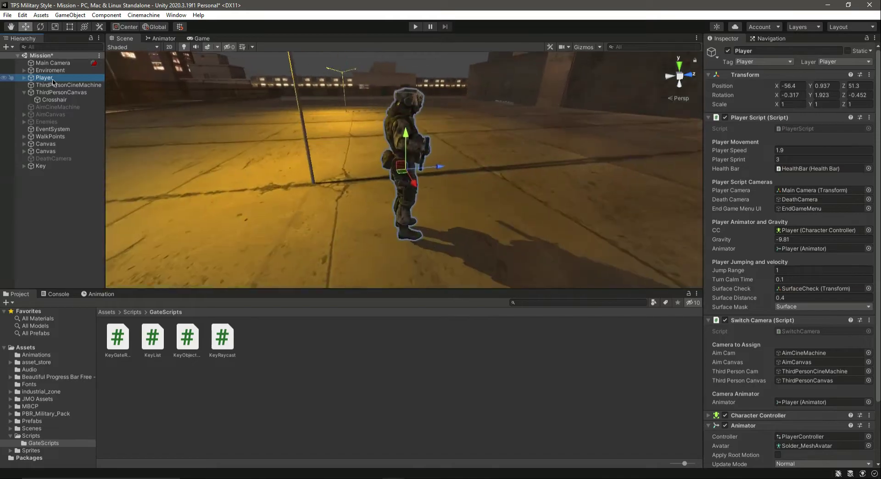
{"action": "left_click", "coordinate": [66, 202]}
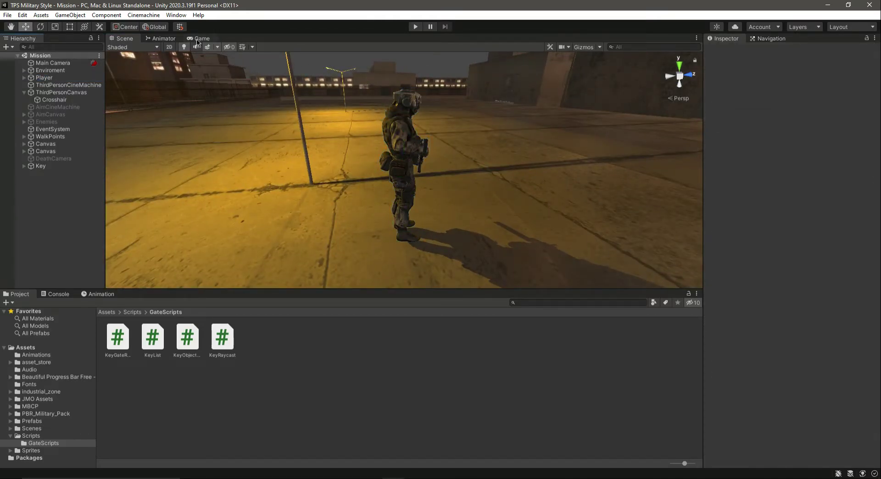
- Start Play mode in the Game view, briefly aiming, pausing and resuming
{"action": "left_click", "coordinate": [198, 40]}
{"action": "left_click", "coordinate": [414, 27]}
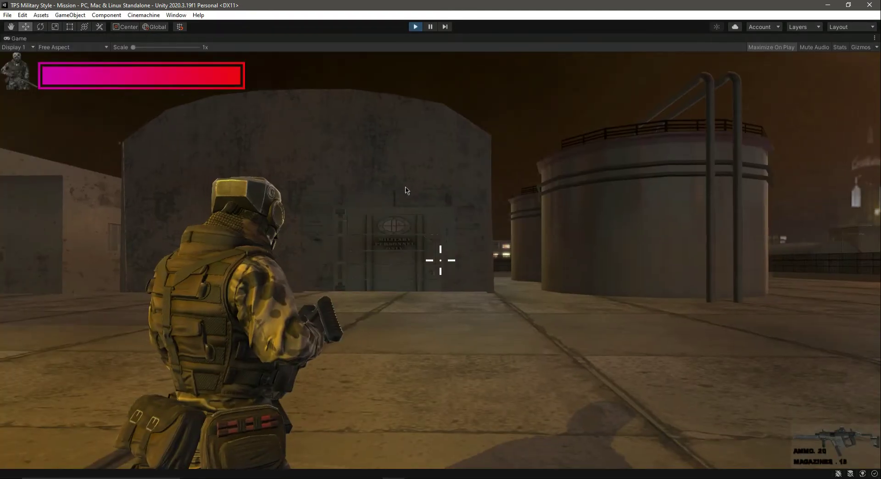
{"action": "right_click", "coordinate": [406, 187]}
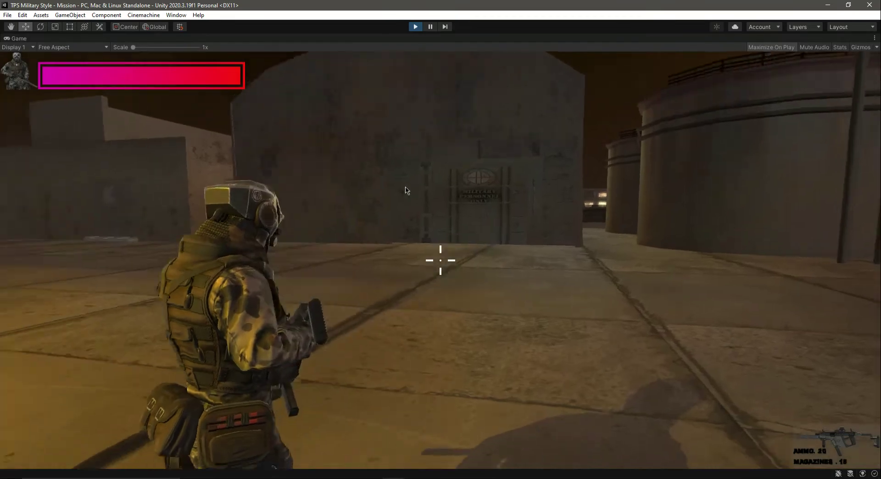
{"action": "key", "text": "Escape"}
{"action": "left_click", "coordinate": [439, 214]}
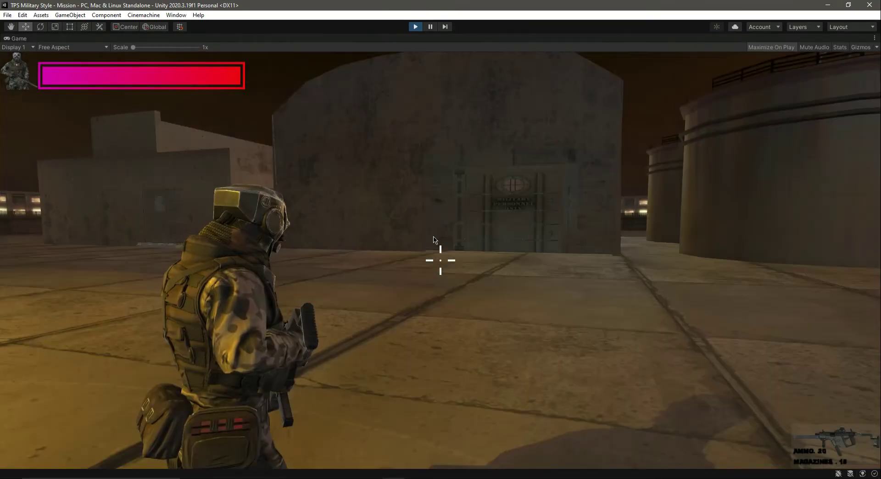
- Run the soldier across the yard toward the locked gate with W and D, then pause
{"action": "key", "text": "w"}
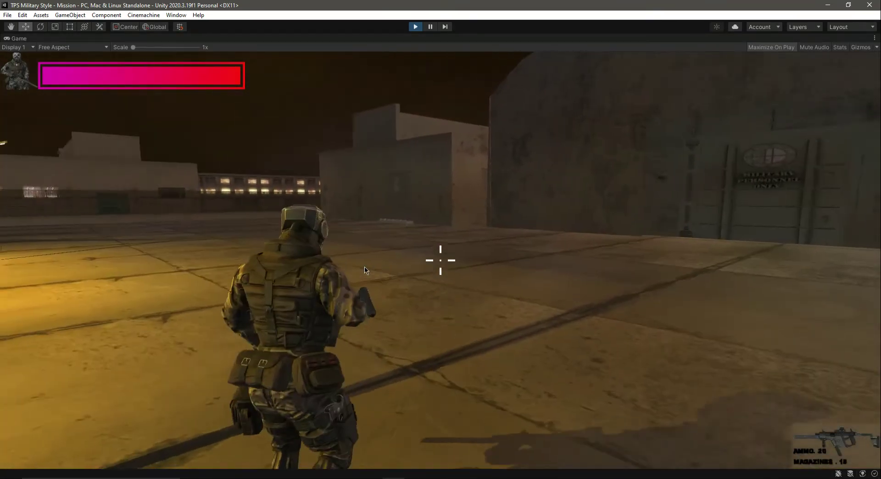
{"action": "key", "text": "w"}
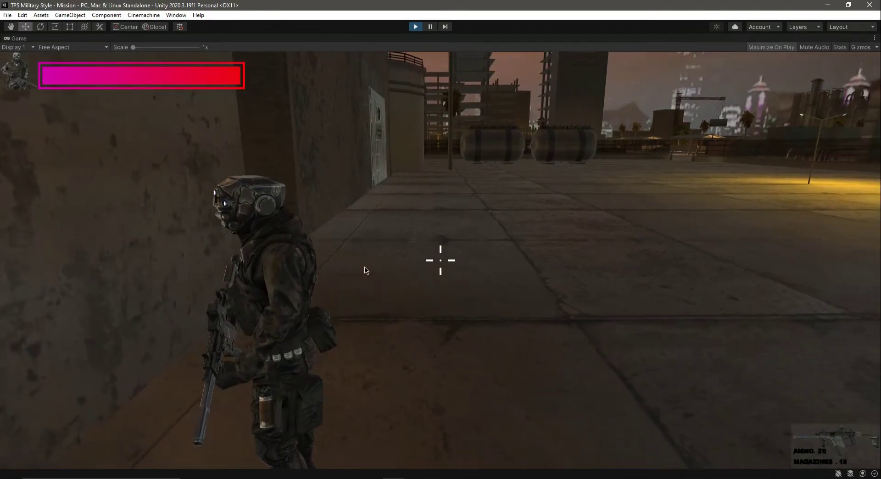
{"action": "key", "text": "w"}
{"action": "key", "text": "d"}
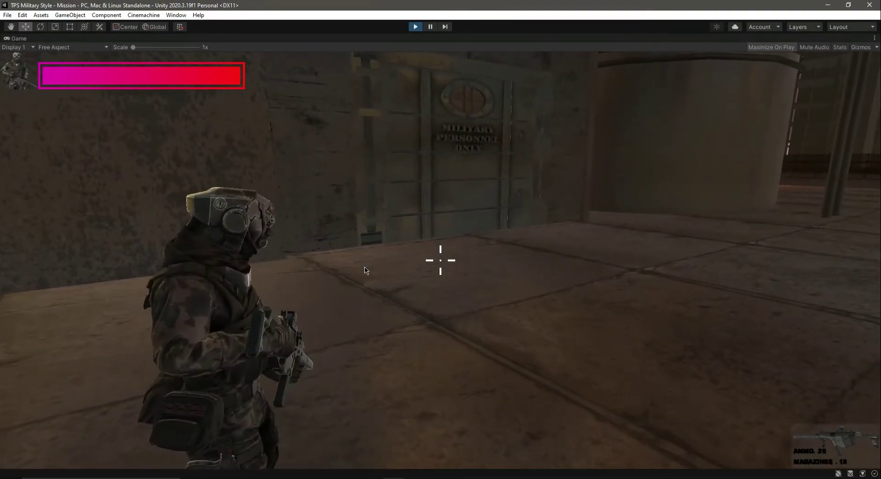
{"action": "key", "text": "Escape"}
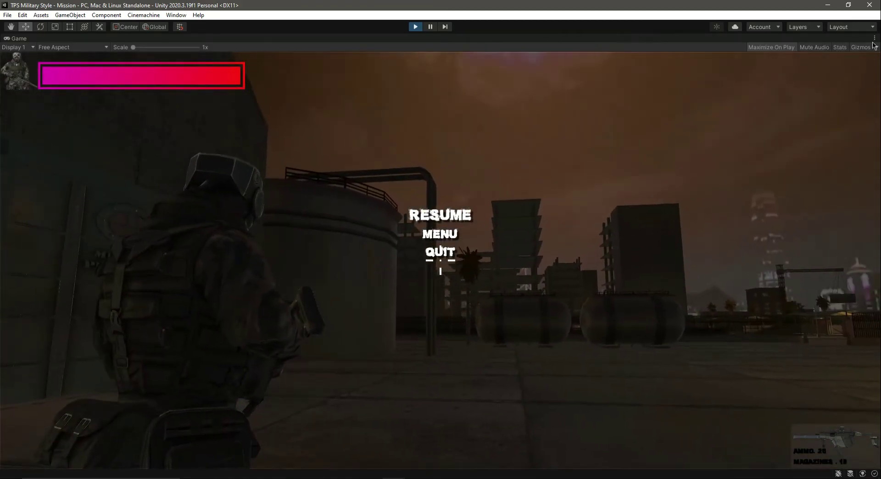
{"action": "left_click", "coordinate": [874, 38]}
- Restore the editor layout, resume, and check KeyList's Has Key setting under Player
{"action": "left_click", "coordinate": [788, 72]}
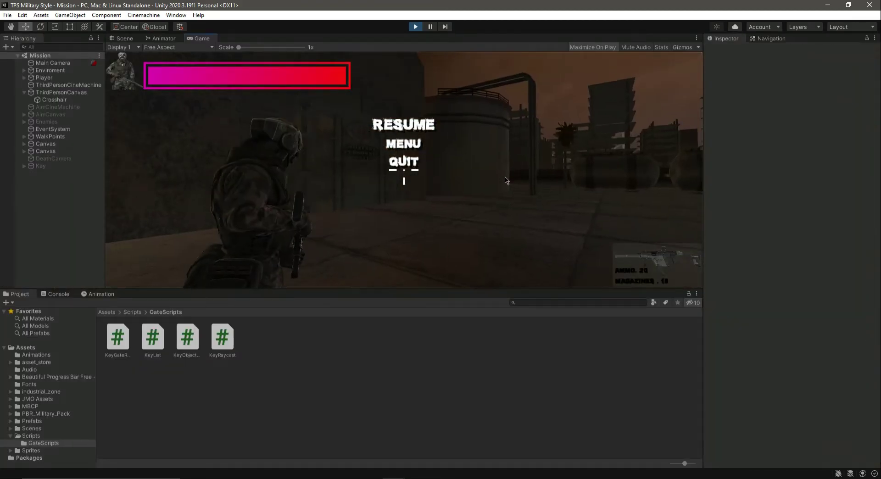
{"action": "key", "text": "Escape"}
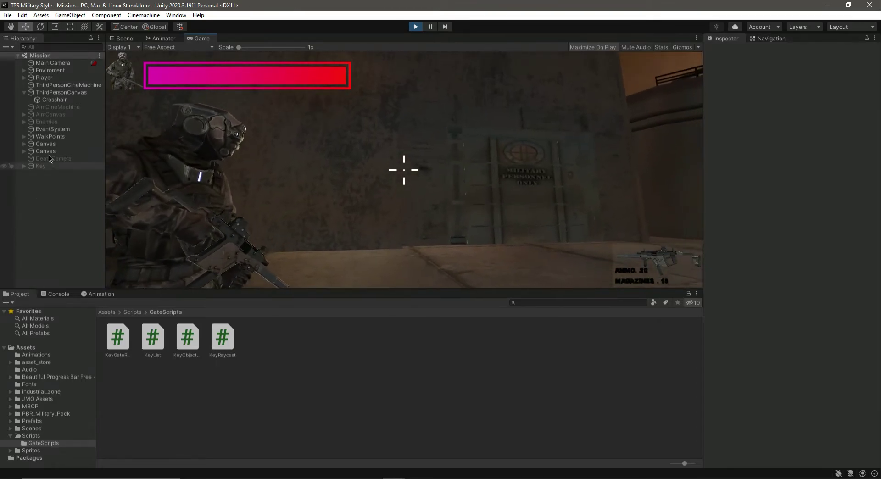
{"action": "left_click", "coordinate": [24, 93]}
{"action": "left_click", "coordinate": [24, 78]}
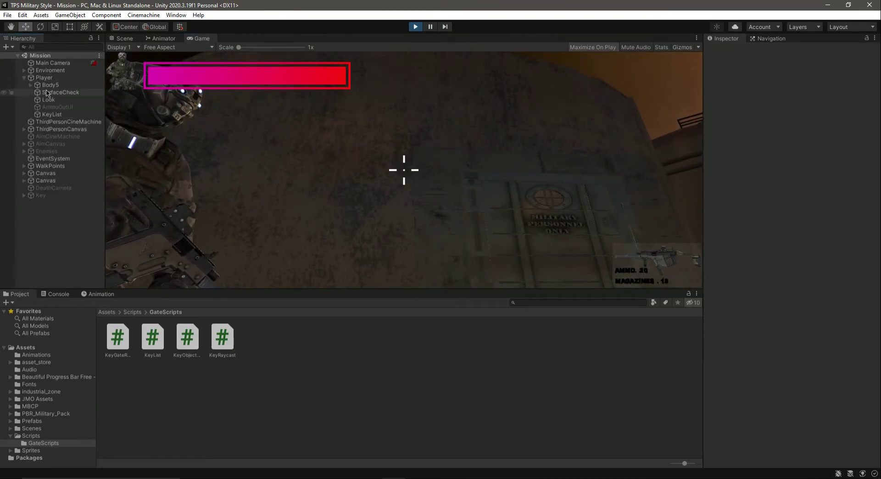
{"action": "left_click", "coordinate": [51, 114]}
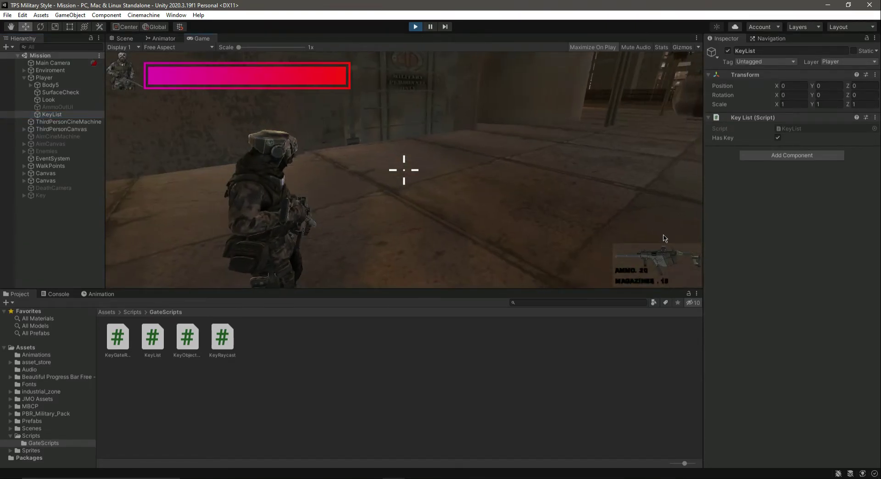
- Walk the soldier to the gate, open it with F, then stop Play mode
{"action": "right_click", "coordinate": [557, 194]}
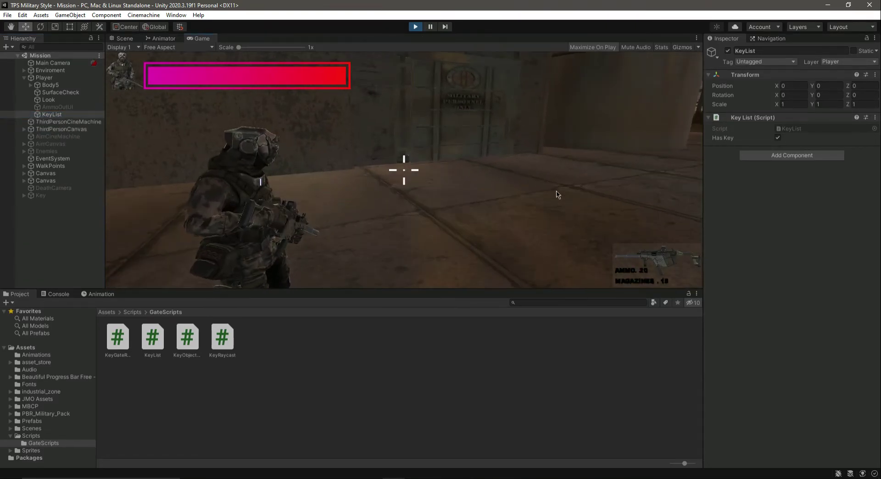
{"action": "key", "text": "w"}
{"action": "key", "text": "w"}
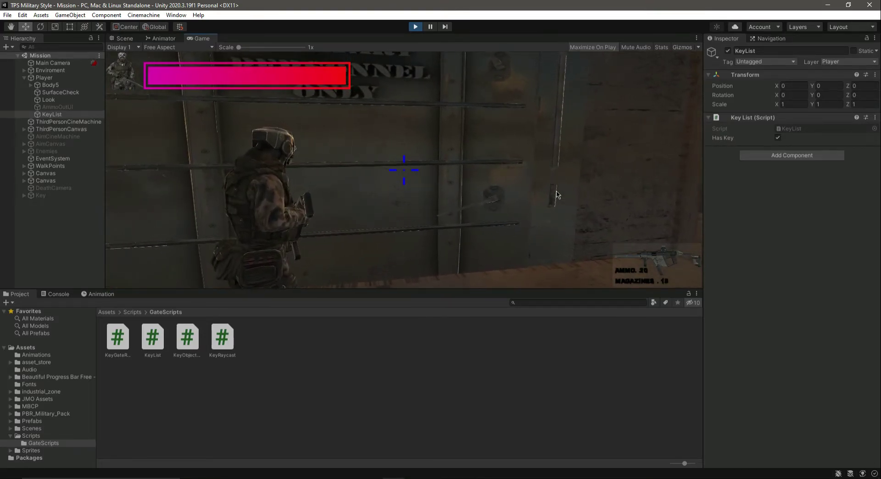
{"action": "key", "text": "f"}
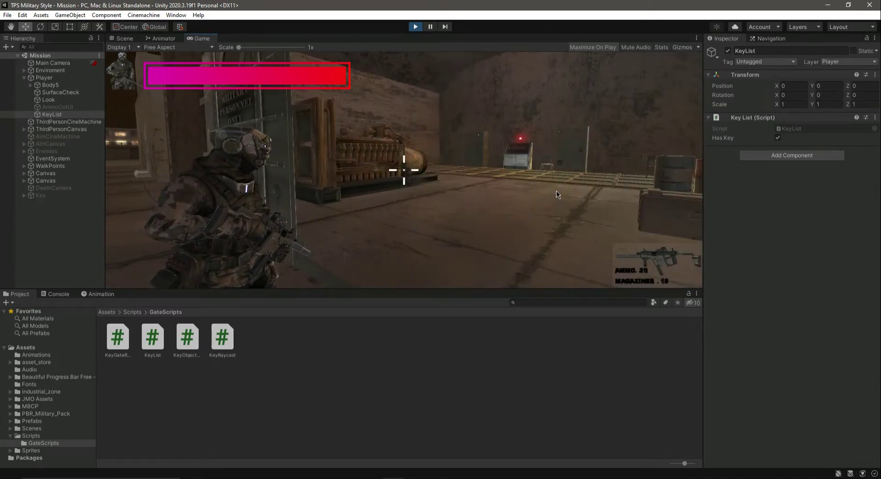
{"action": "key", "text": "a"}
{"action": "key", "text": "Escape"}
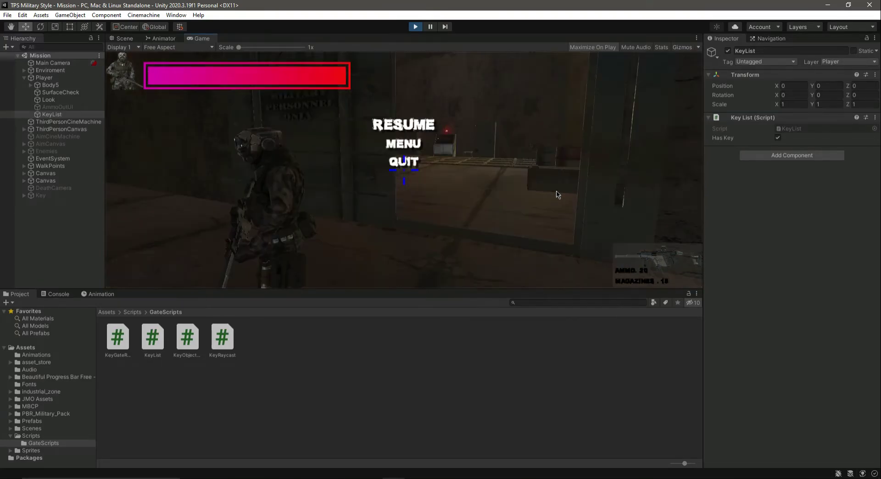
{"action": "left_click", "coordinate": [415, 27]}
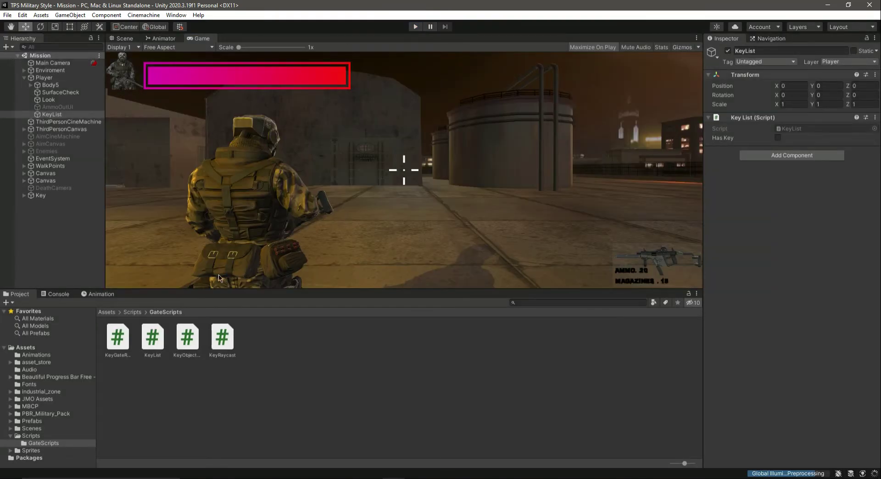
- Inspect the OpenGate clip in Assets > Animations and run Play mode again
{"action": "left_click", "coordinate": [28, 355]}
{"action": "left_click", "coordinate": [222, 337]}
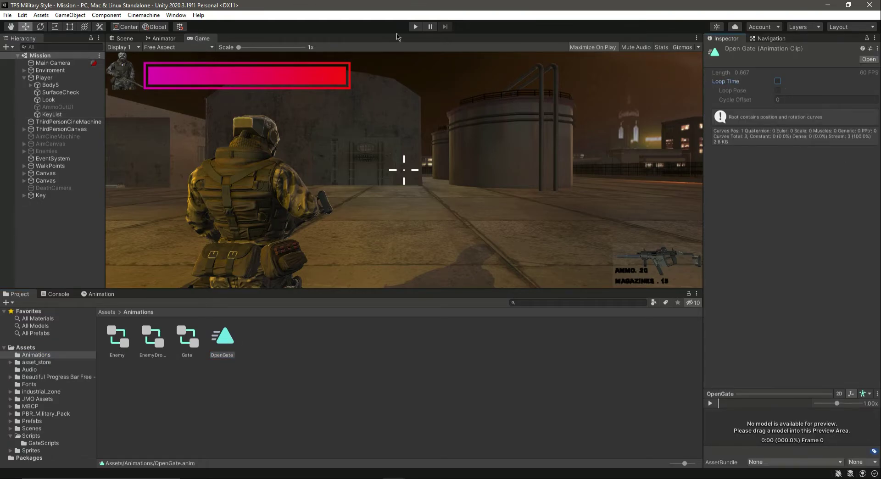
{"action": "left_click", "coordinate": [415, 27]}
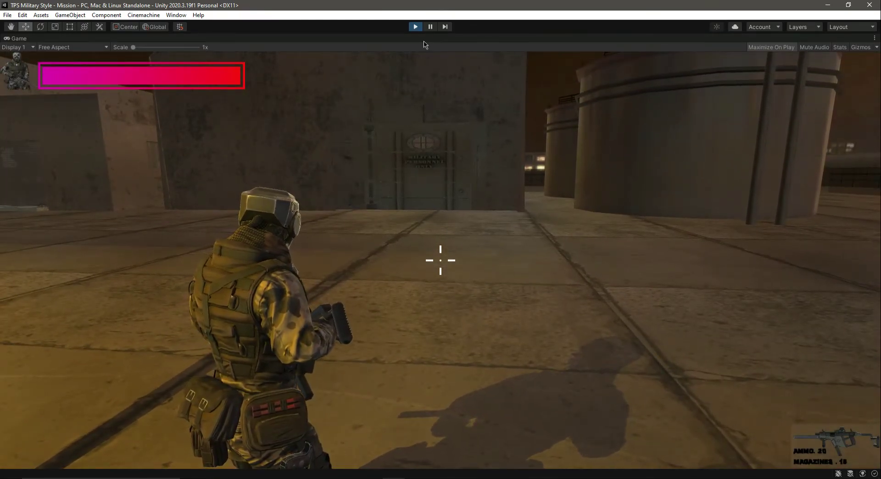
- Pause the game, confirm in the KeyList inspector that Has Key is off, then resume maximized
{"action": "key", "text": "Escape"}
{"action": "left_click", "coordinate": [874, 38]}
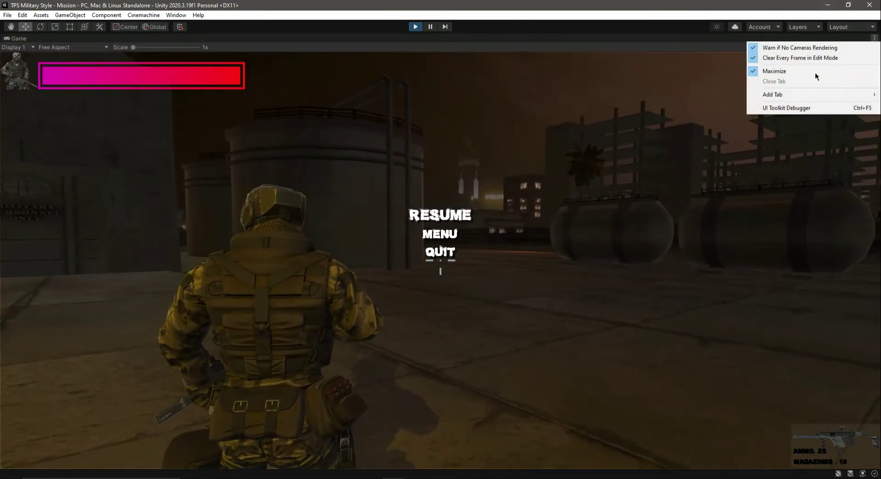
{"action": "left_click", "coordinate": [790, 74]}
{"action": "left_click", "coordinate": [56, 115]}
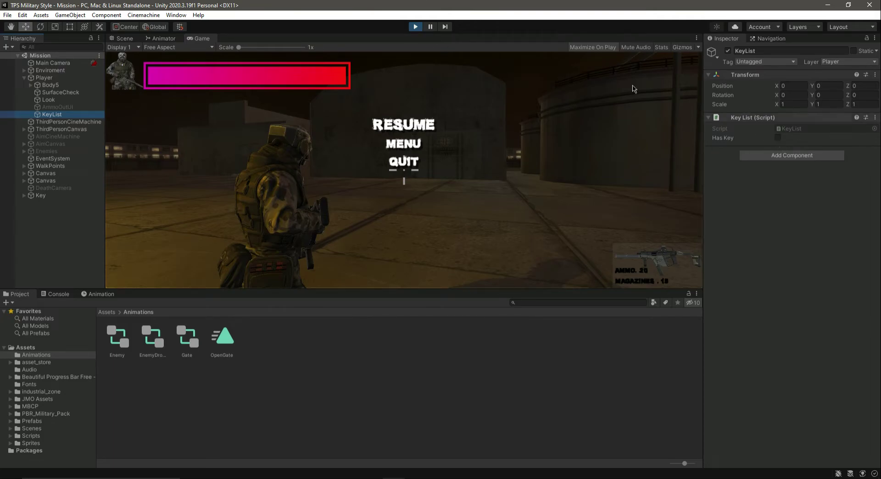
{"action": "left_click", "coordinate": [696, 39]}
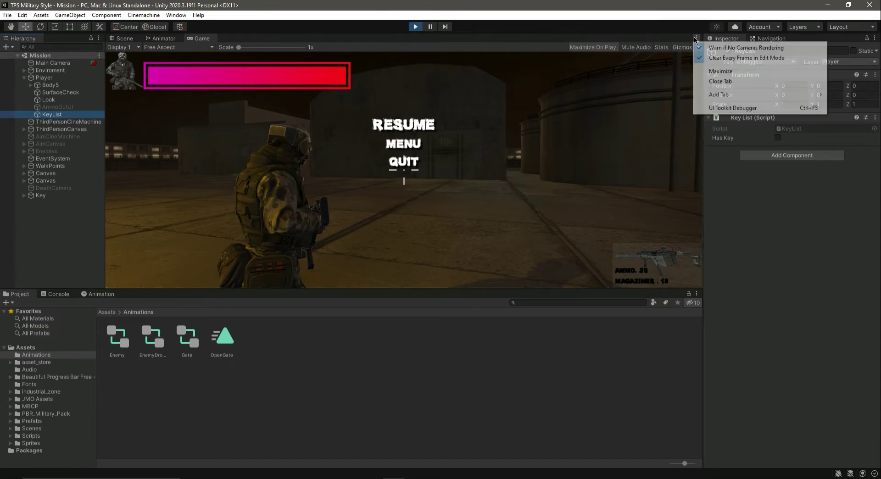
{"action": "left_click", "coordinate": [726, 72]}
{"action": "key", "text": "Escape"}
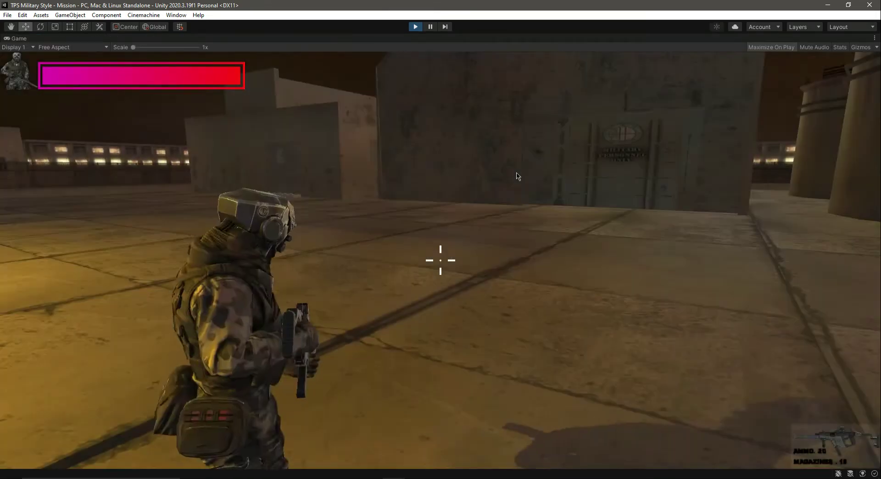
- Run the soldier up to the gate without the key, then over to the pegboard wall
{"action": "key", "text": "w"}
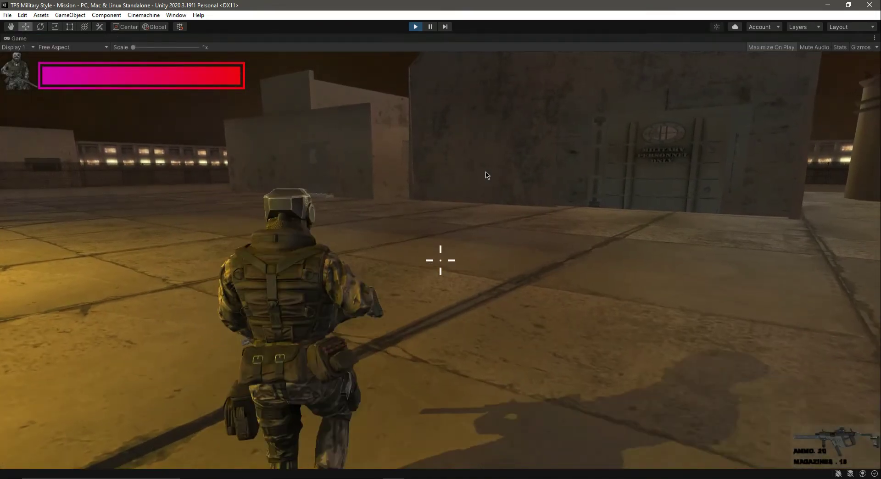
{"action": "key", "text": "w"}
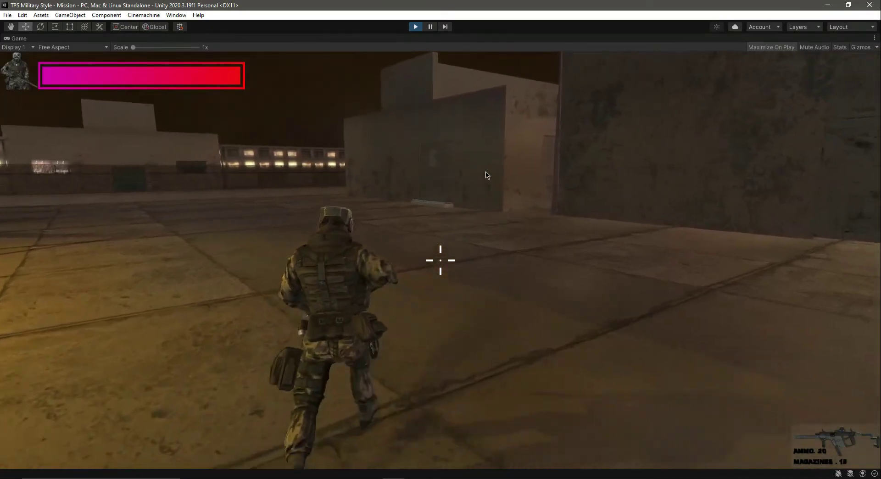
{"action": "key", "text": "w"}
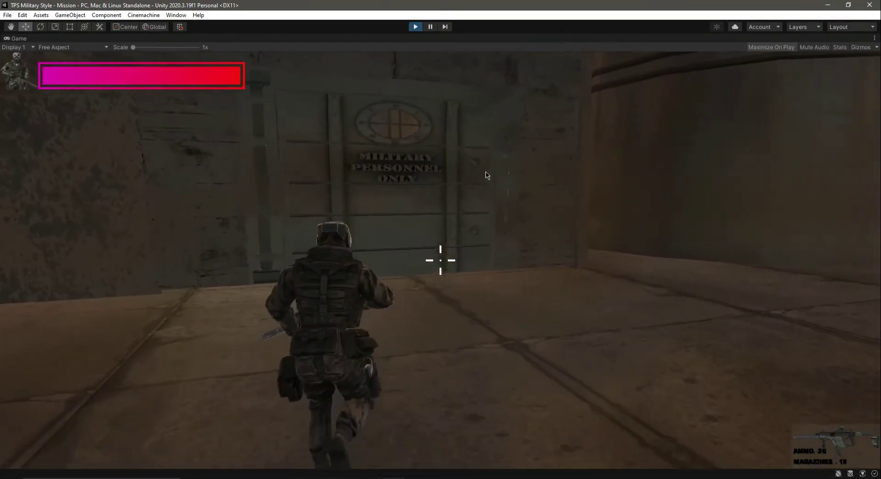
{"action": "key", "text": "w"}
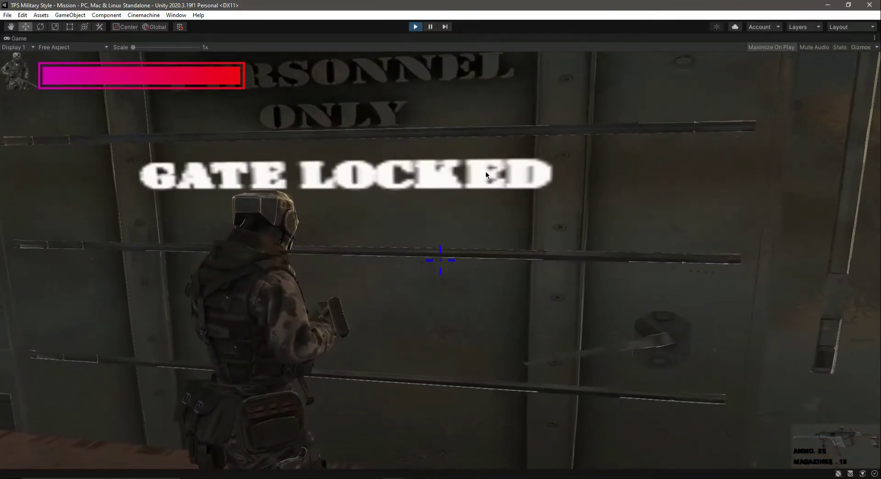
{"action": "key", "text": "s"}
{"action": "key", "text": "w"}
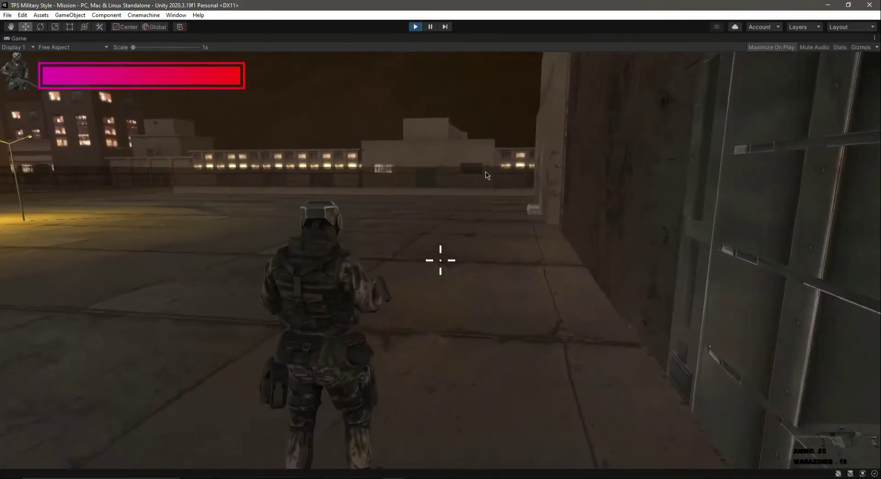
{"action": "key", "text": "w"}
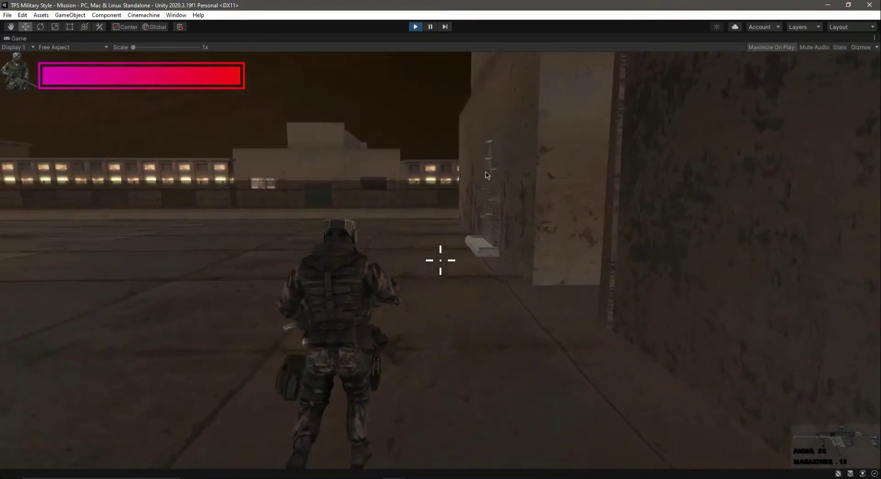
{"action": "key", "text": "w"}
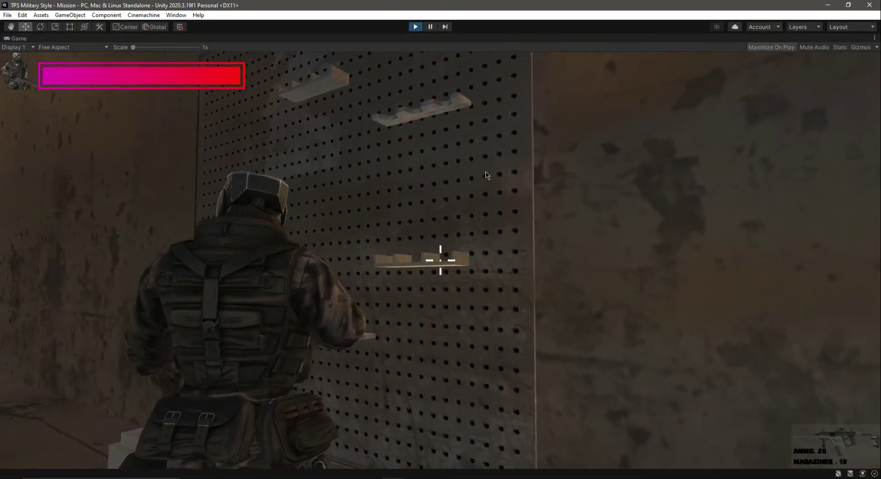
- Walk the soldier past the gate into the generator room and around it, then pause the game
{"action": "key", "text": "a"}
{"action": "key", "text": "w"}
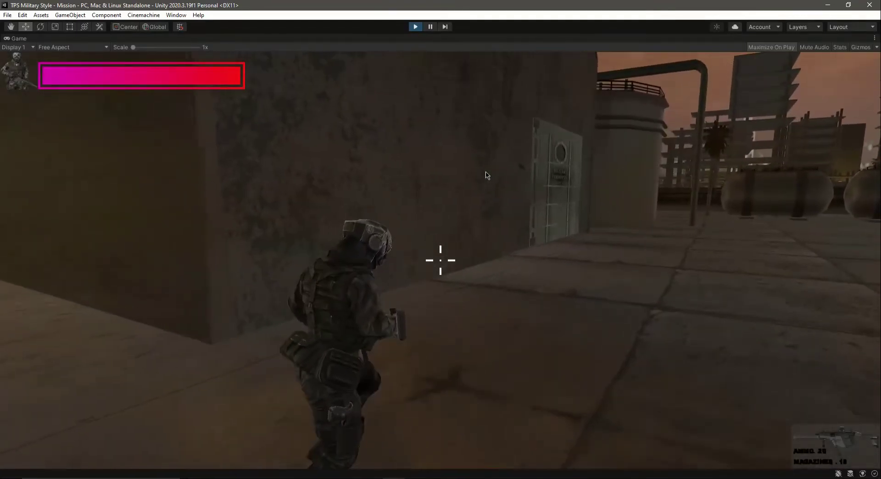
{"action": "key", "text": "w"}
{"action": "key", "text": "w"}
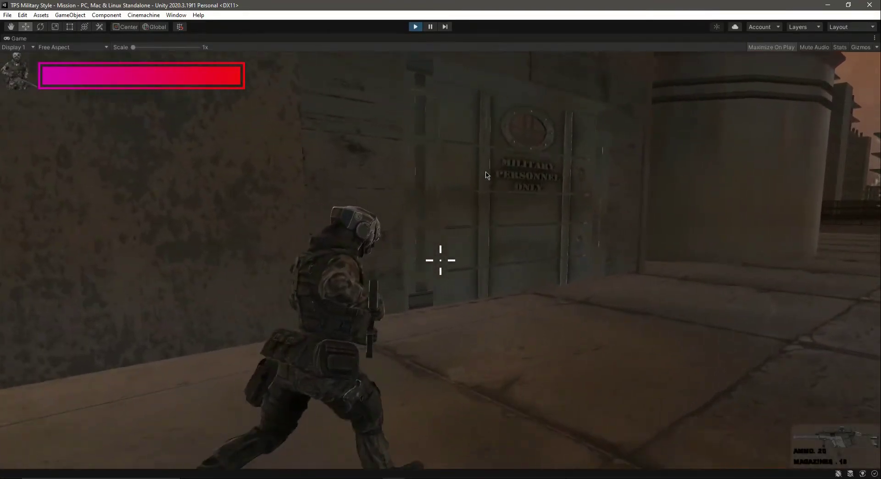
{"action": "key", "text": "d"}
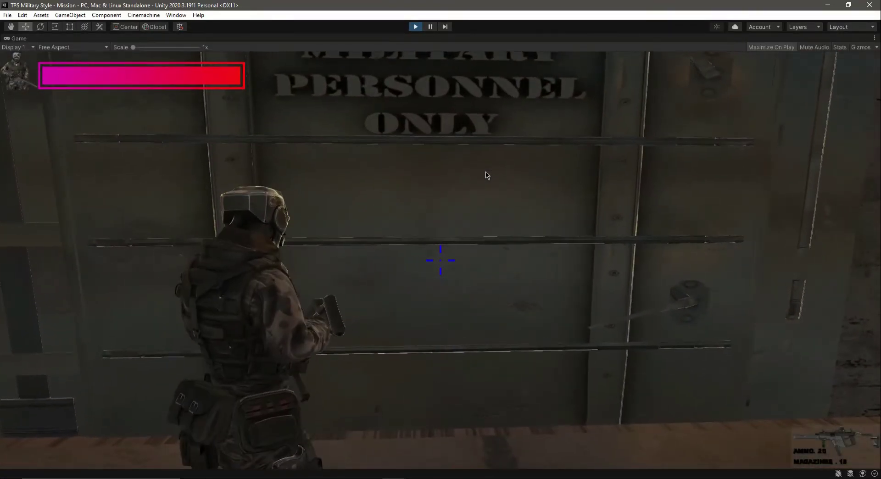
{"action": "key", "text": "s"}
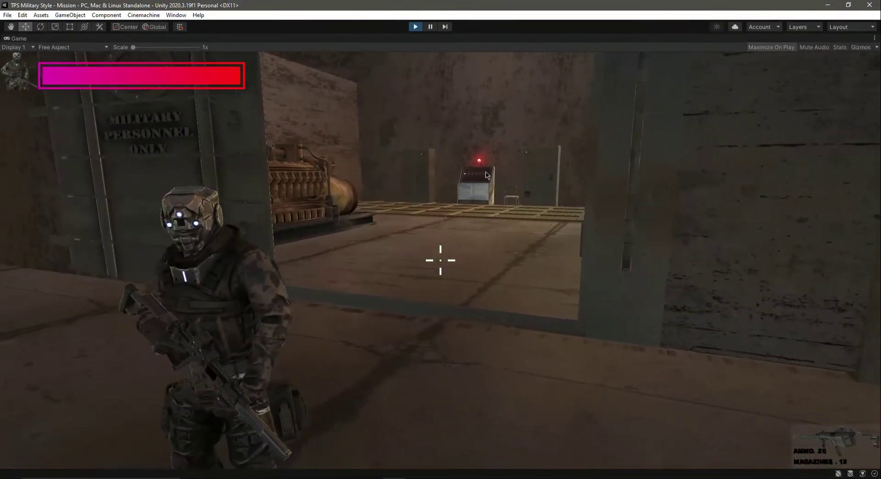
{"action": "key", "text": "w"}
{"action": "key", "text": "w"}
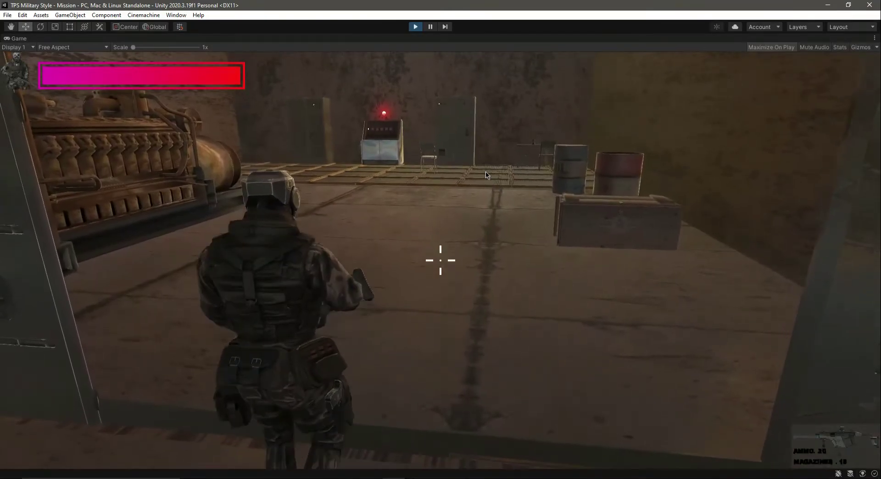
{"action": "key", "text": "w"}
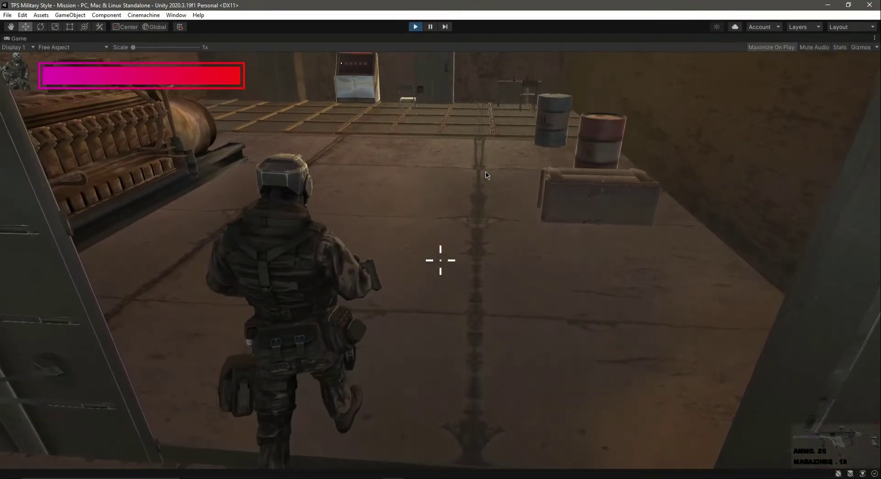
{"action": "key", "text": "s"}
{"action": "key", "text": "a"}
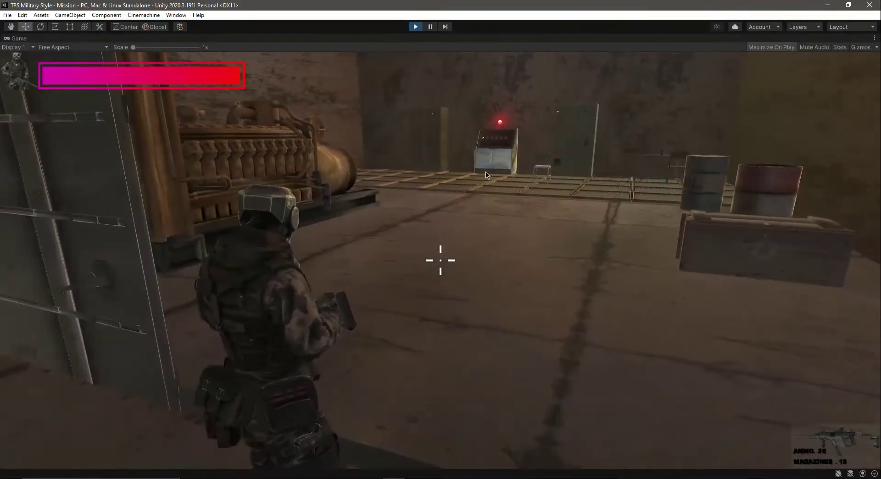
{"action": "key", "text": "a"}
{"action": "key", "text": "Escape"}
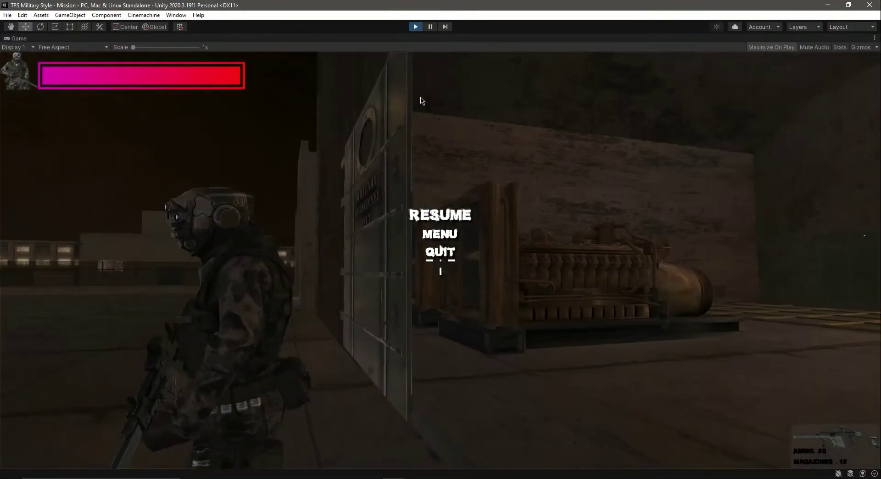
- Stop the playtest, then select and frame the gate door DoorB_def in the Scene view
{"action": "left_click", "coordinate": [416, 29]}
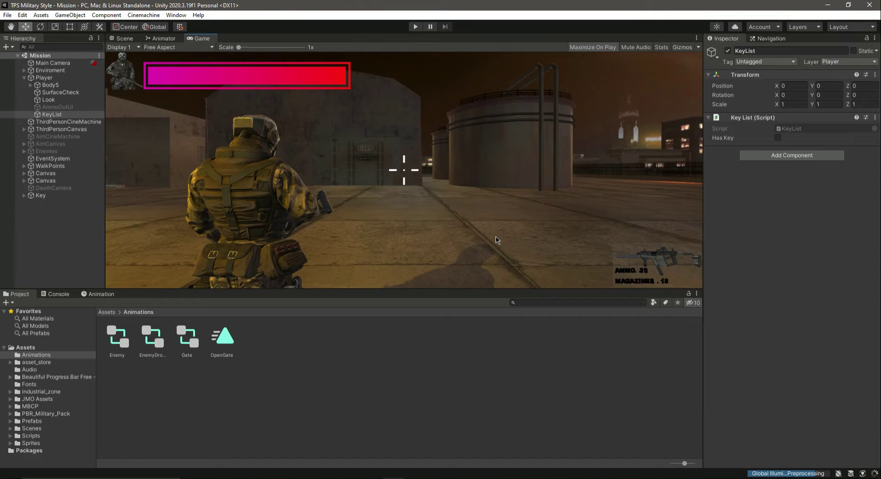
{"action": "left_click", "coordinate": [124, 41]}
{"action": "right_click_drag", "start_coordinate": [468, 170], "coordinate": [422, 248]}
{"action": "scroll", "coordinate": [534, 147], "scroll_direction": "up", "scroll_amount": 4}
{"action": "left_click", "coordinate": [416, 246]}
{"action": "key", "text": "f"}
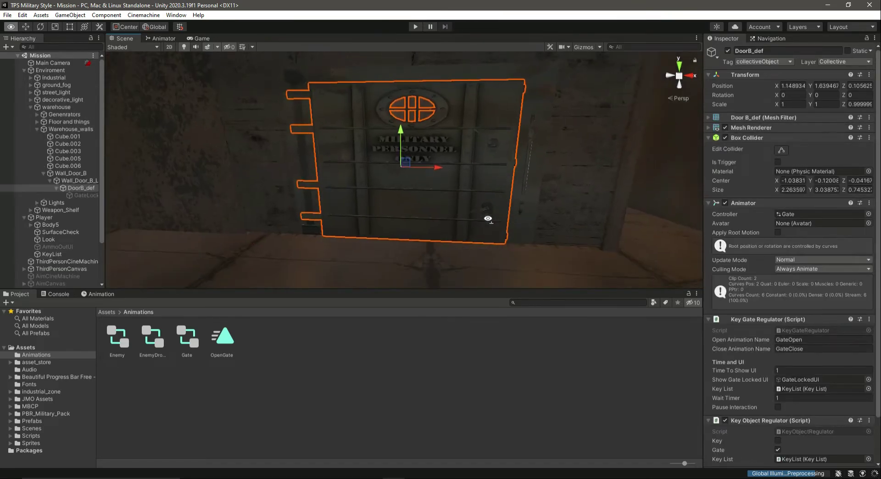
{"action": "right_click_drag", "start_coordinate": [627, 171], "coordinate": [650, 167]}
- Make the door's collider bounds thinner, save the scene, and slide the door right
{"action": "left_click", "coordinate": [784, 151]}
{"action": "right_click_drag", "start_coordinate": [565, 182], "coordinate": [358, 166]}
{"action": "left_click_drag", "start_coordinate": [342, 163], "coordinate": [341, 163]}
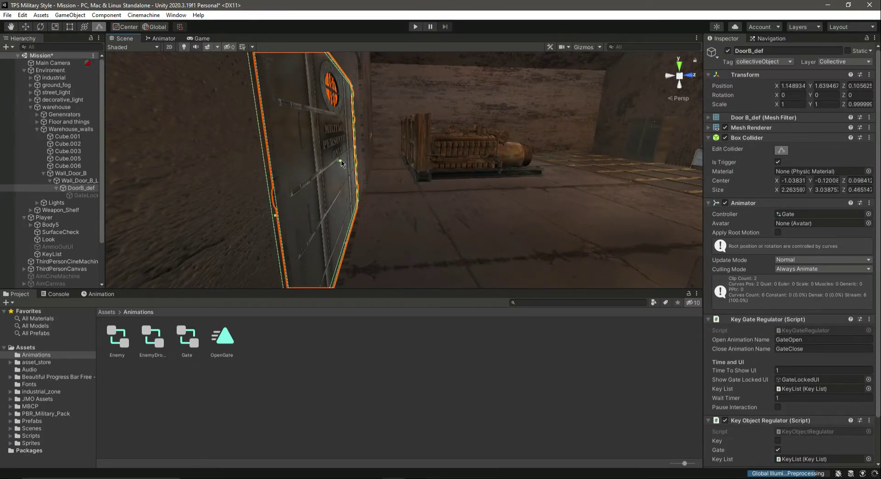
{"action": "key", "text": "ctrl+s"}
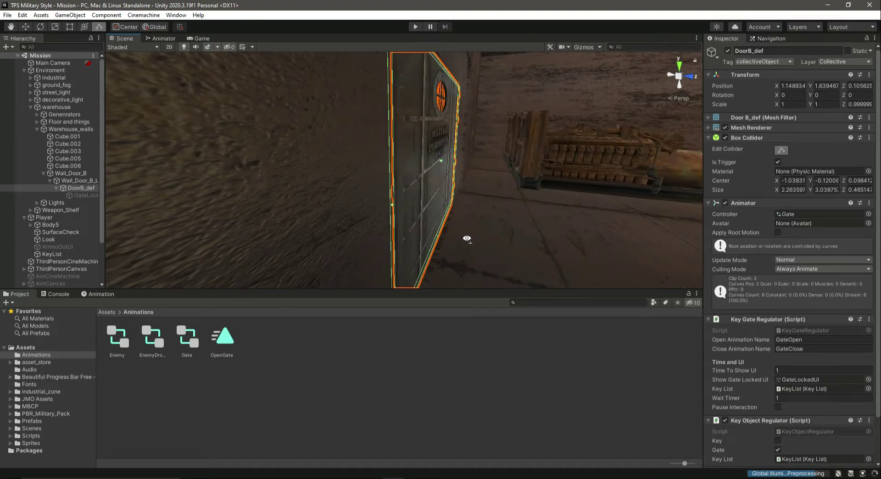
{"action": "mouse_move", "coordinate": [467, 238]}
{"action": "right_mouse_down"}
{"action": "mouse_move", "coordinate": [447, 231]}
{"action": "mouse_move", "coordinate": [587, 204]}
{"action": "mouse_move", "coordinate": [472, 231]}
{"action": "right_mouse_up"}
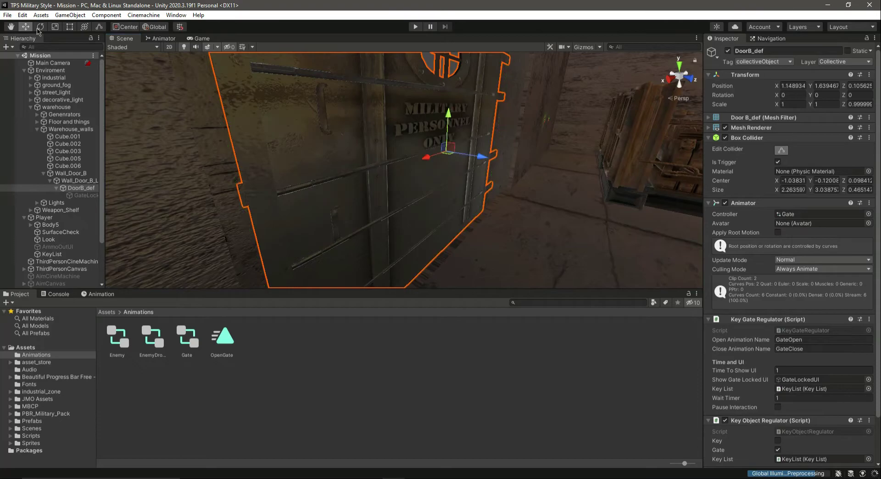
{"action": "left_click_drag", "start_coordinate": [427, 158], "coordinate": [515, 153]}
{"action": "left_click", "coordinate": [780, 151]}
{"action": "mouse_move", "coordinate": [508, 219]}
{"action": "right_mouse_down"}
{"action": "mouse_move", "coordinate": [508, 238]}
{"action": "mouse_move", "coordinate": [504, 222]}
{"action": "right_mouse_up"}
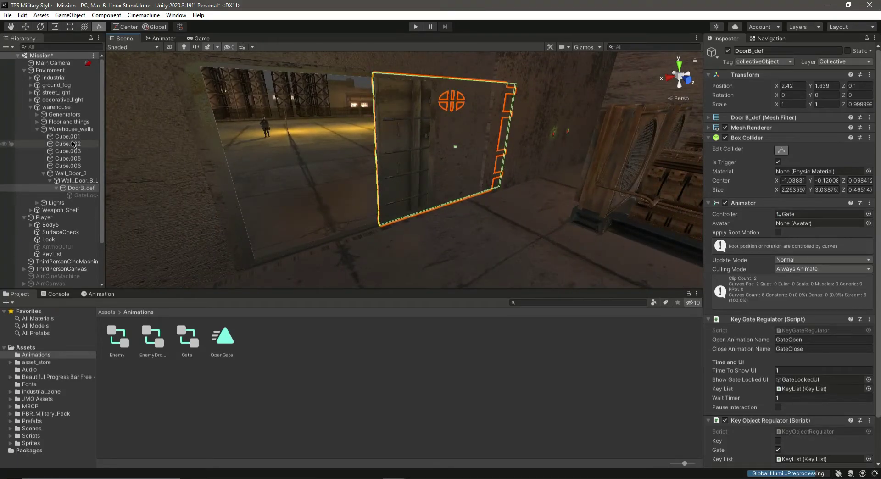
- Move DoorB_def back to the left and undo its position change
{"action": "left_click", "coordinate": [79, 187]}
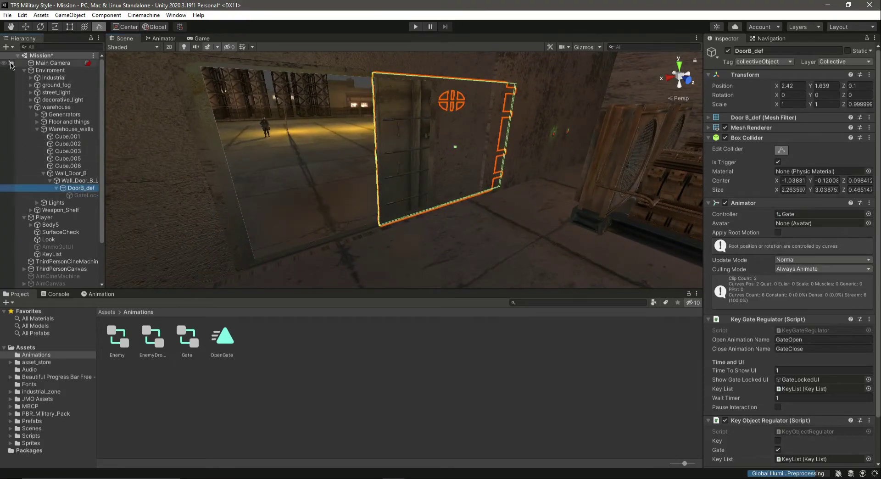
{"action": "left_click", "coordinate": [25, 27]}
{"action": "left_click_drag", "start_coordinate": [427, 154], "coordinate": [369, 165]}
{"action": "key", "text": "ctrl+z"}
{"action": "key", "text": "ctrl+z"}
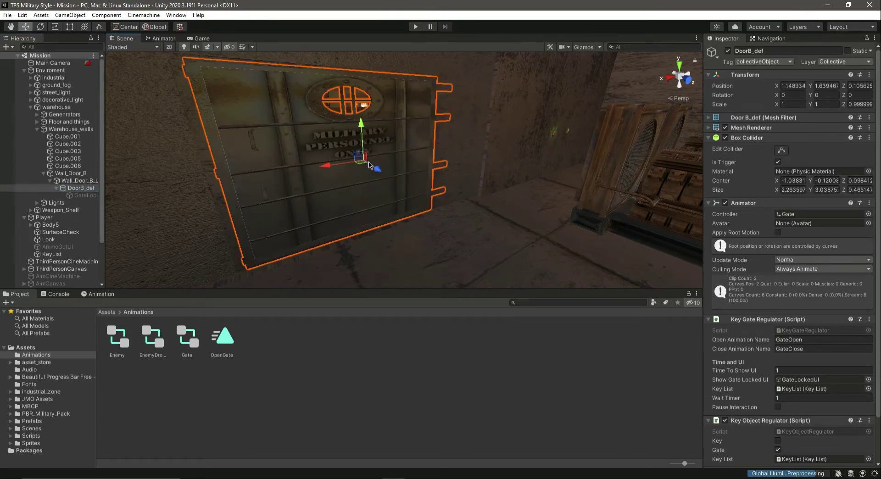
{"action": "right_click_drag", "start_coordinate": [369, 165], "coordinate": [321, 231]}
{"action": "key", "text": "f"}
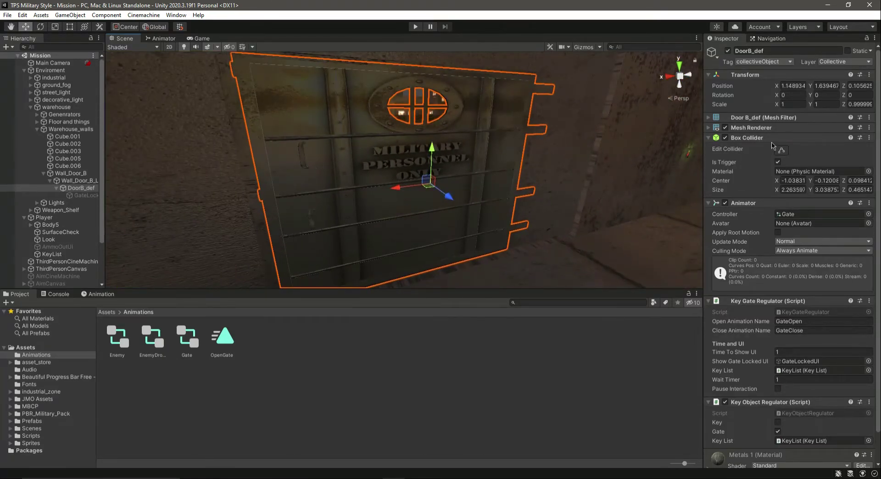
- Remove the door's Box Collider and start a new playtest
{"action": "left_click", "coordinate": [868, 137]}
{"action": "left_click", "coordinate": [816, 162]}
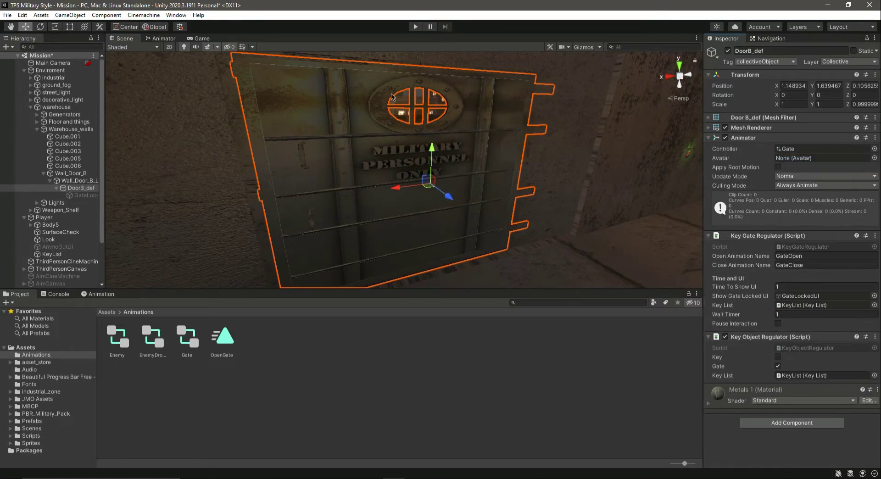
{"action": "left_click", "coordinate": [413, 26]}
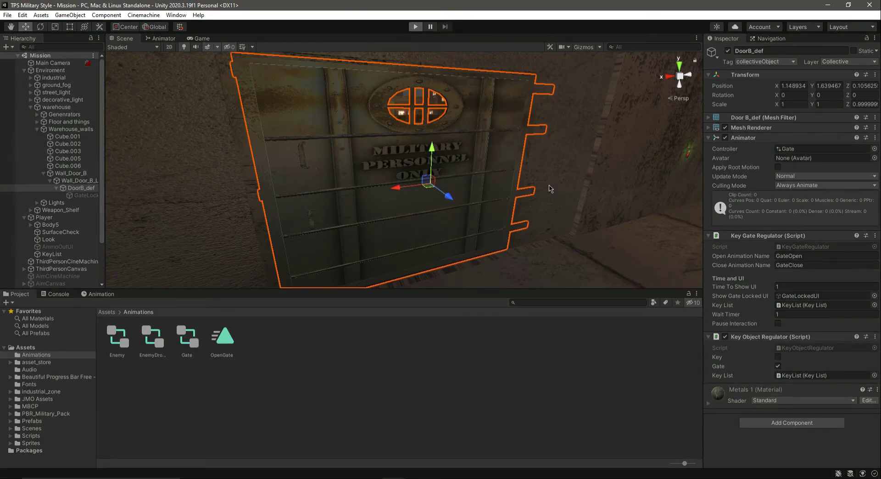
- Run the soldier up to the Military Personnel Only door, then restart the playtest
{"action": "key", "text": "w"}
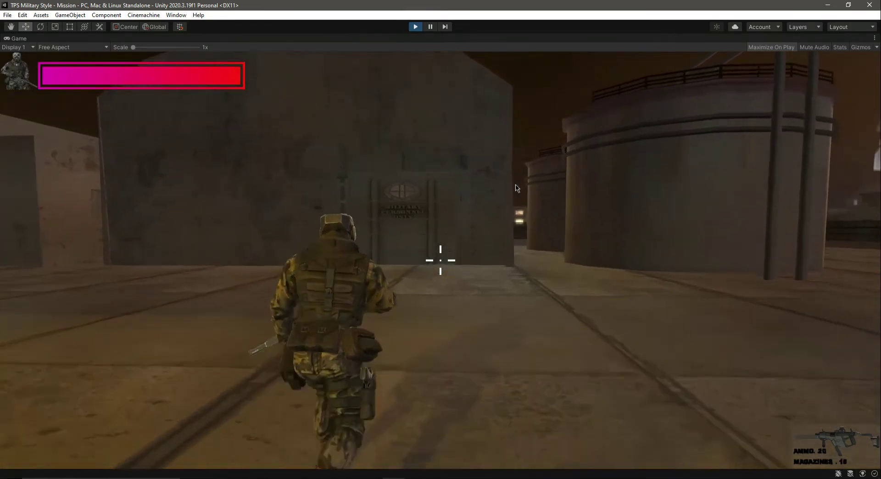
{"action": "key", "text": "w"}
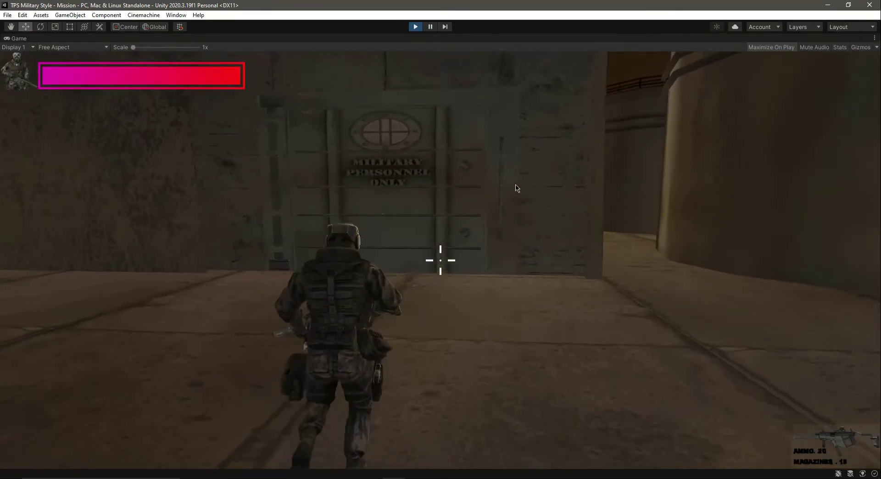
{"action": "key", "text": "w"}
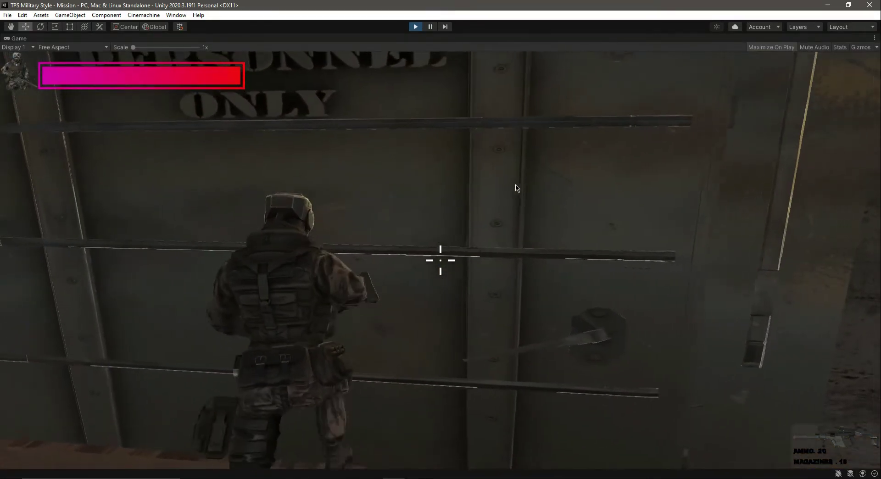
{"action": "key", "text": "a"}
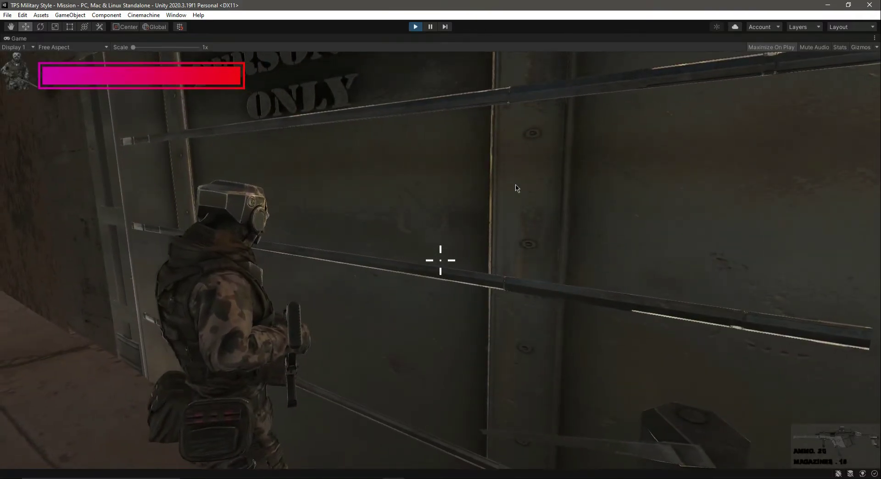
{"action": "key", "text": "s"}
{"action": "key", "text": "Escape"}
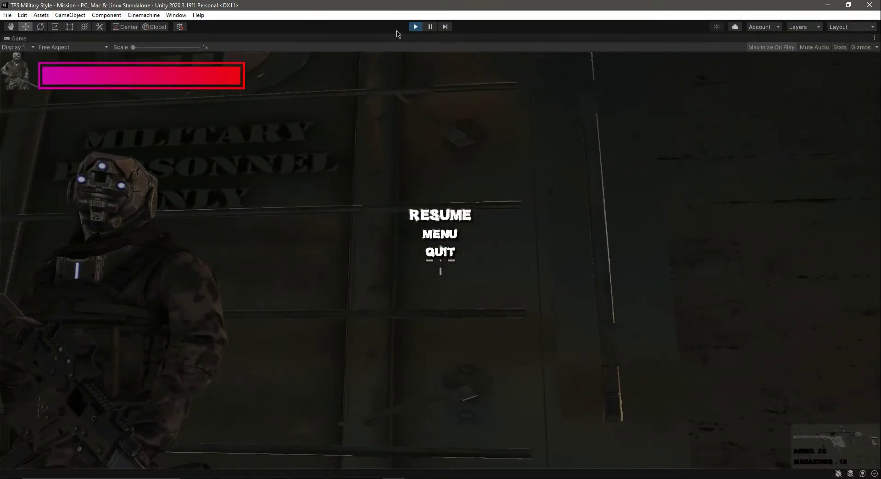
{"action": "left_click", "coordinate": [415, 27]}
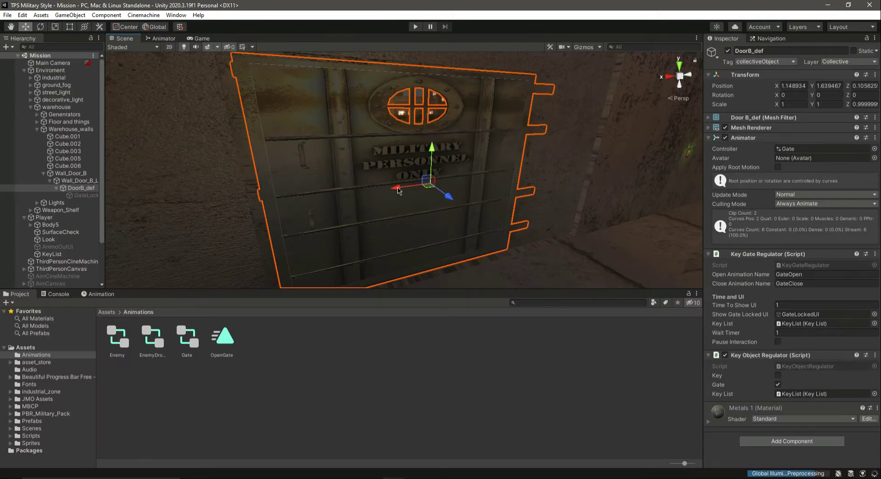
{"action": "left_click", "coordinate": [415, 26]}
- Run through the open doorway into the barrel room, jump, and pause the game
{"action": "key", "text": "w"}
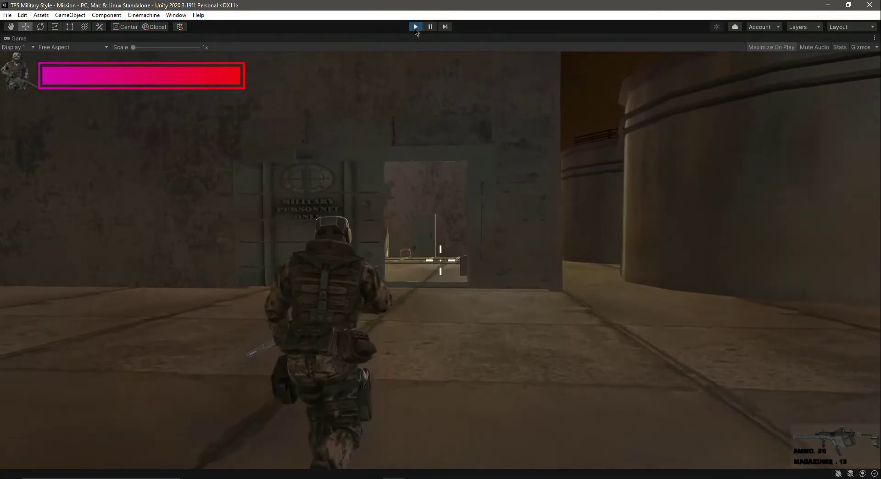
{"action": "key", "text": "w"}
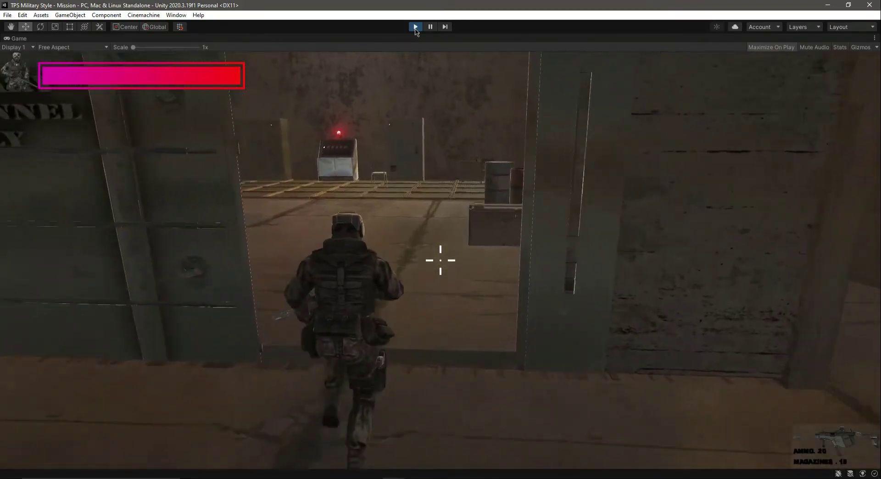
{"action": "key", "text": "w"}
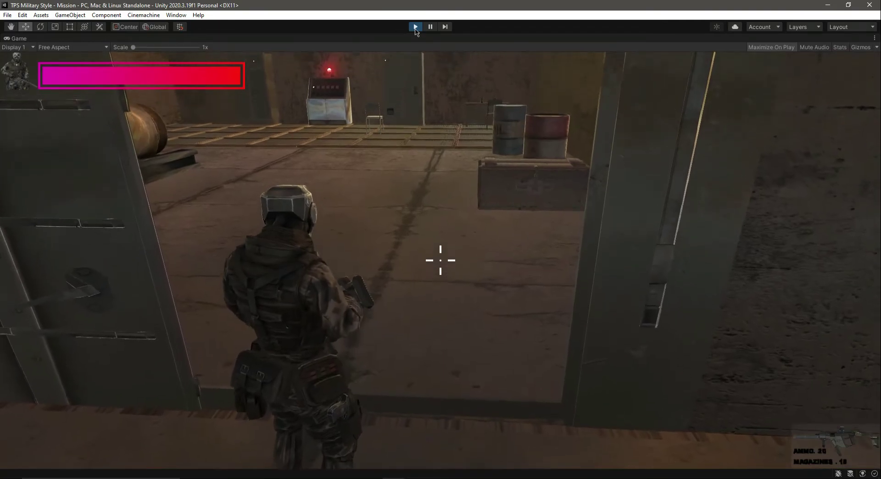
{"action": "key", "text": "space"}
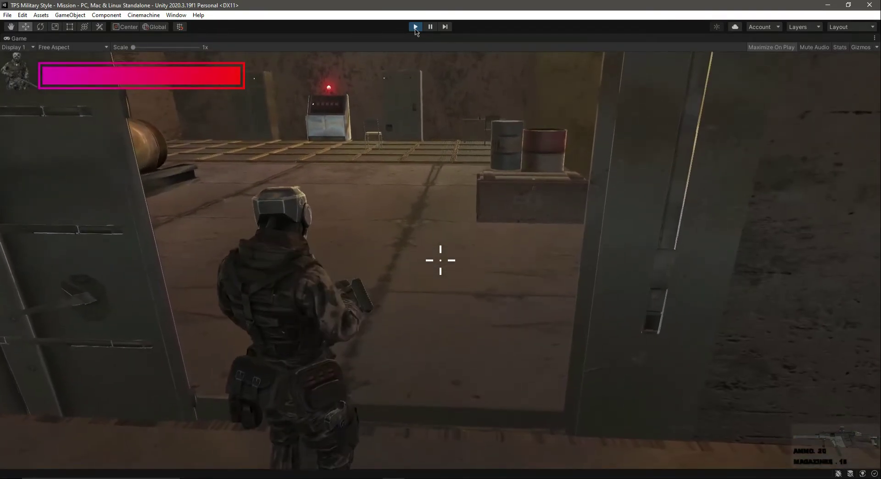
{"action": "key", "text": "Escape"}
- Stop the playtest, pick DoorB_def in the scene and undo its move back into the doorway
{"action": "left_click", "coordinate": [415, 27]}
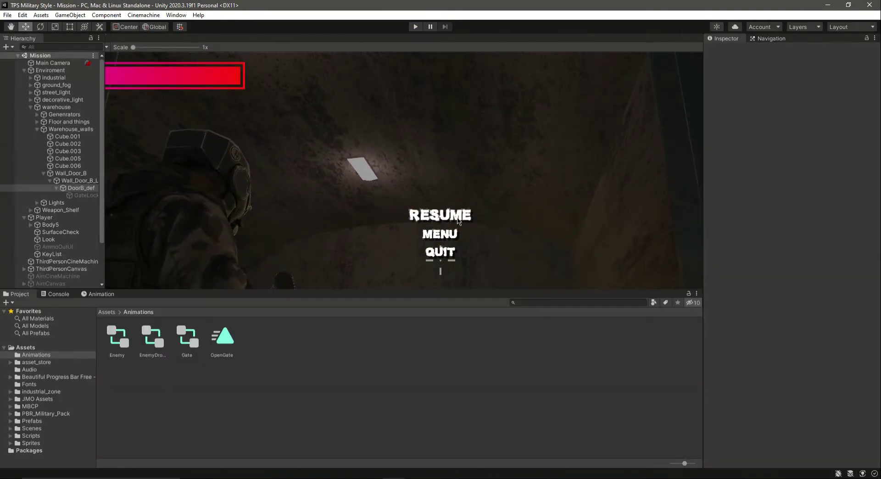
{"action": "left_click", "coordinate": [340, 197]}
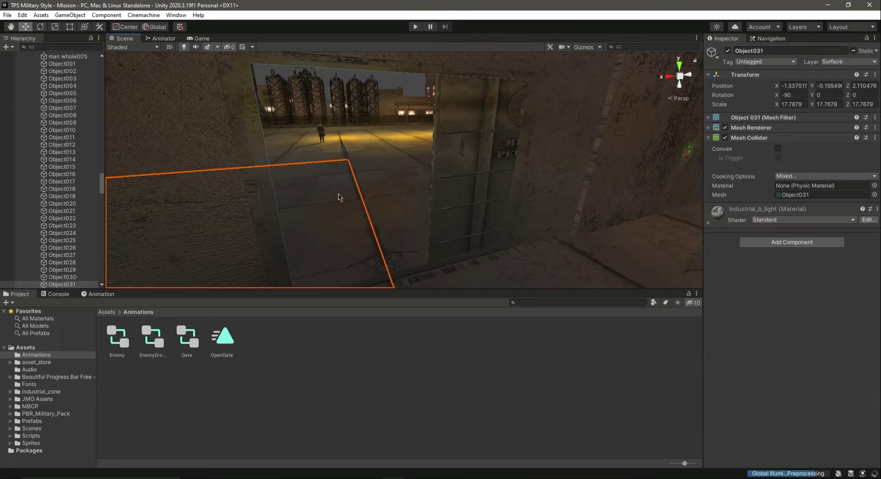
{"action": "left_click_drag", "start_coordinate": [102, 186], "coordinate": [102, 67]}
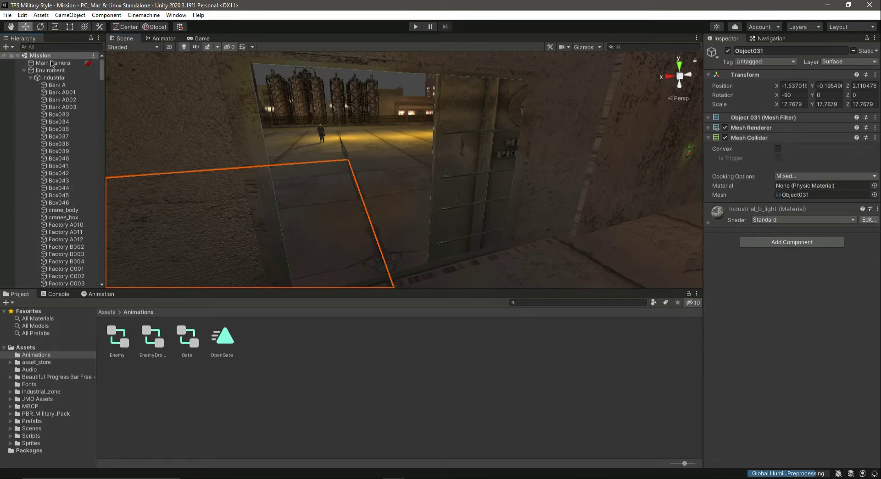
{"action": "left_click", "coordinate": [30, 78]}
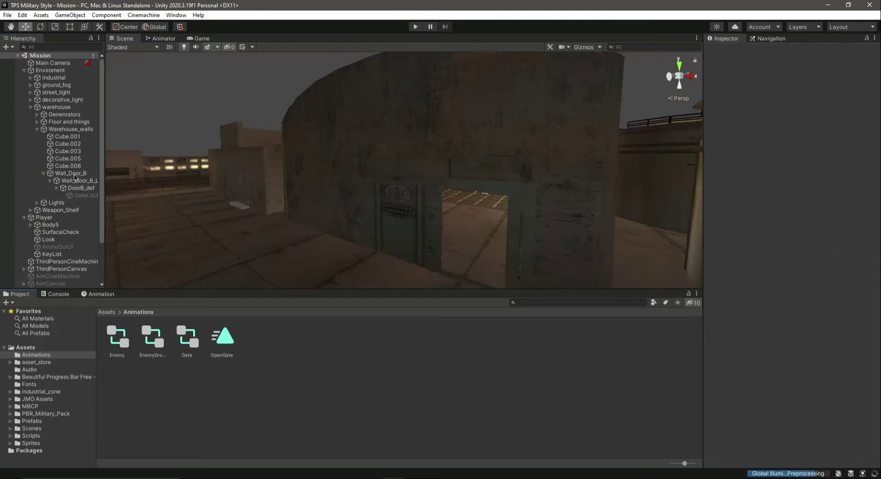
{"action": "left_click", "coordinate": [379, 231]}
{"action": "left_click", "coordinate": [379, 231]}
{"action": "left_click", "coordinate": [379, 231]}
{"action": "left_click", "coordinate": [379, 230]}
{"action": "key", "text": "ctrl+z"}
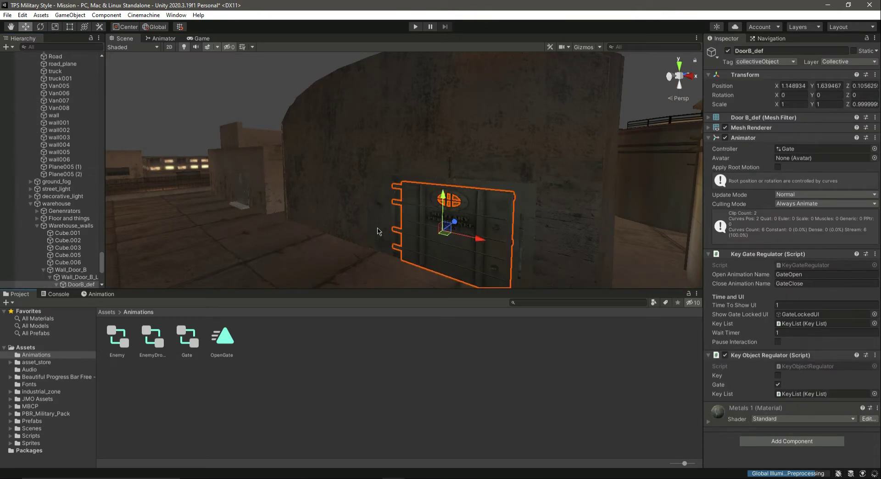
{"action": "left_click", "coordinate": [402, 356]}
- Remove the wall Cube.002's Box Collider and add a Box Collider to DoorB_def
{"action": "left_click", "coordinate": [468, 121]}
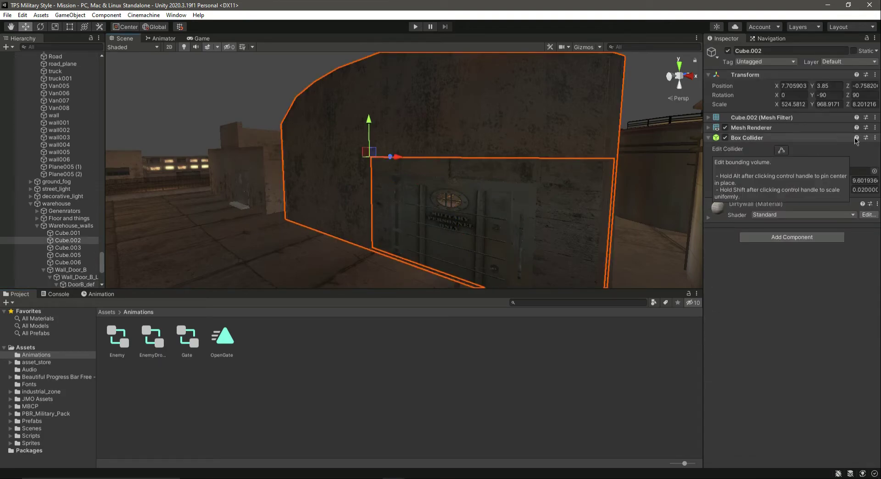
{"action": "left_click", "coordinate": [874, 139]}
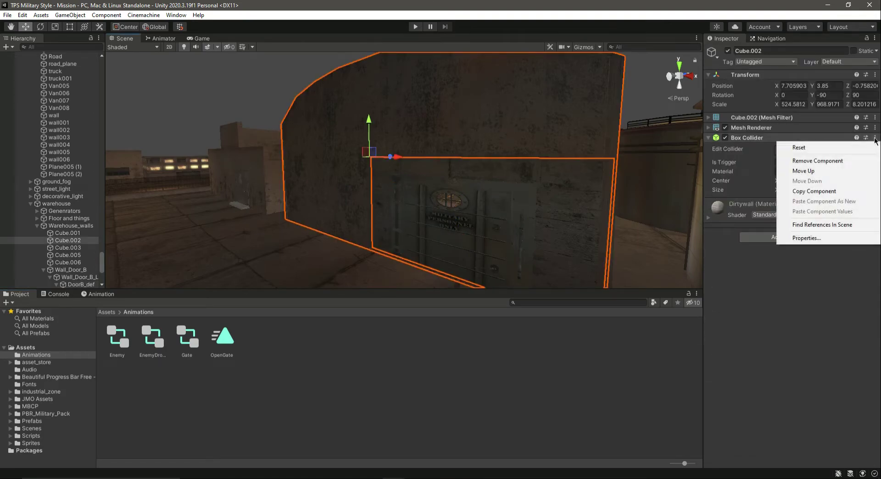
{"action": "left_click", "coordinate": [855, 161]}
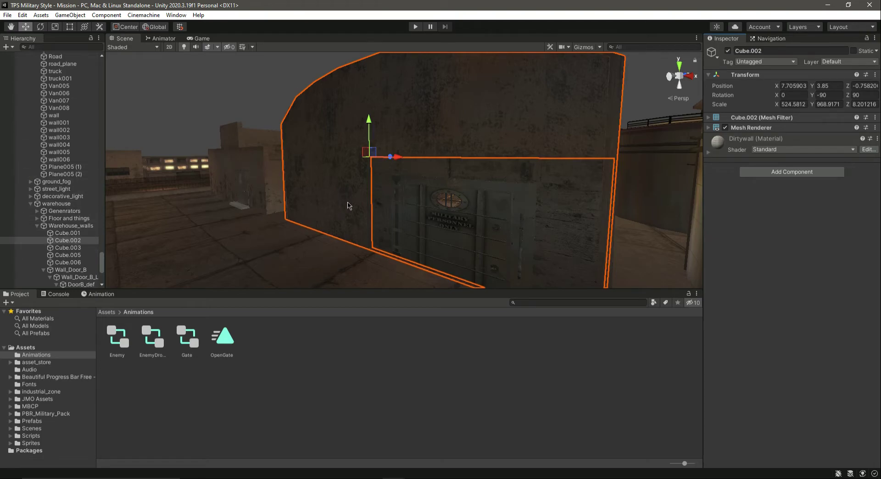
{"action": "left_click", "coordinate": [448, 225]}
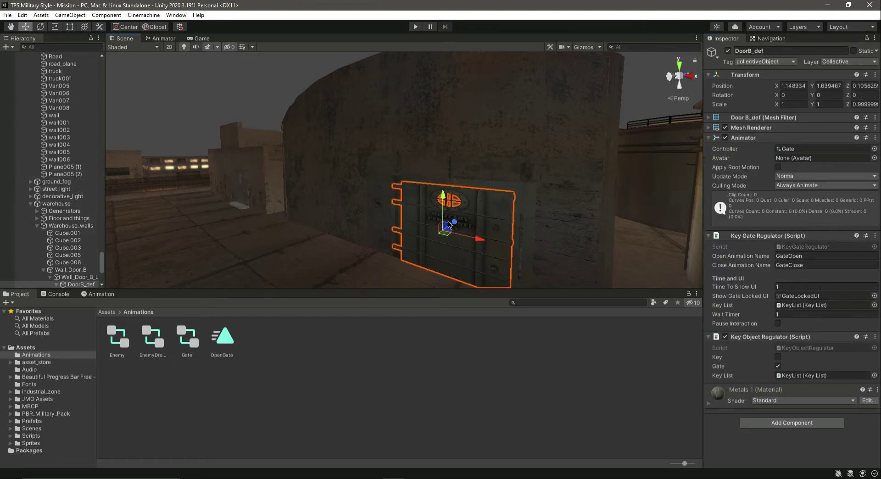
{"action": "left_click", "coordinate": [796, 423]}
{"action": "type", "text": "box"}
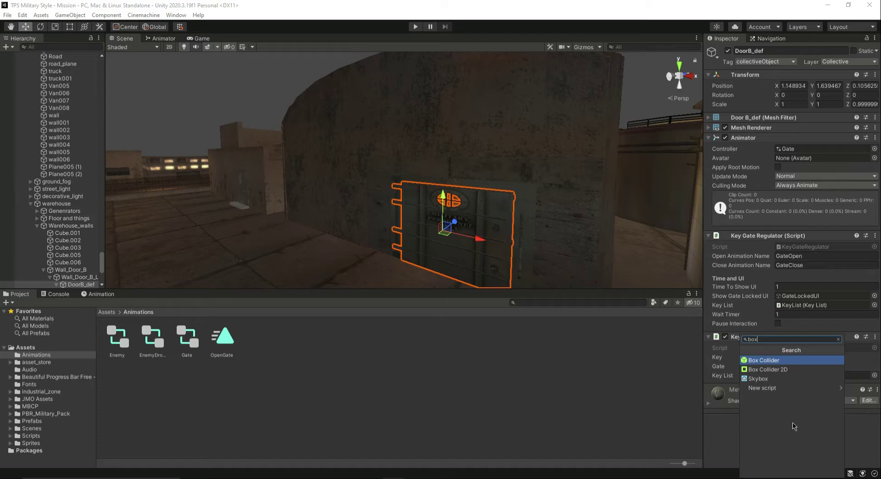
{"action": "key", "text": "Return"}
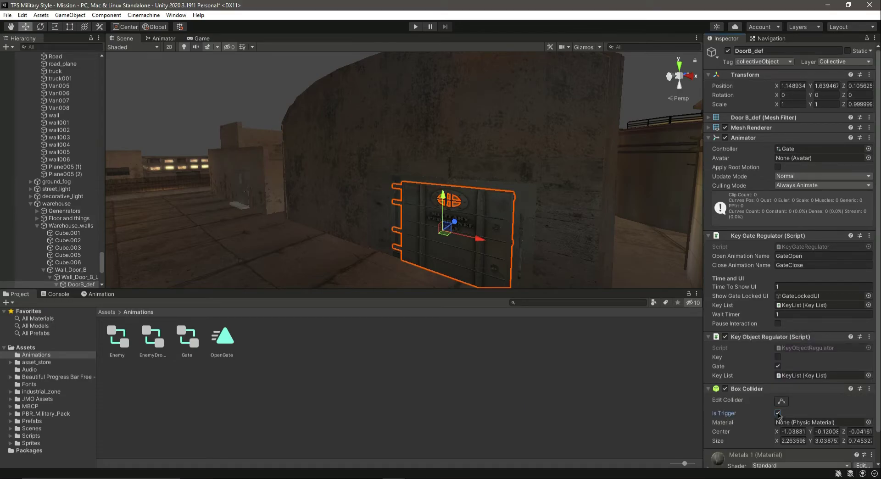
- Start the game and run the soldier around the building to the Military Personnel Only door
{"action": "left_click", "coordinate": [414, 27]}
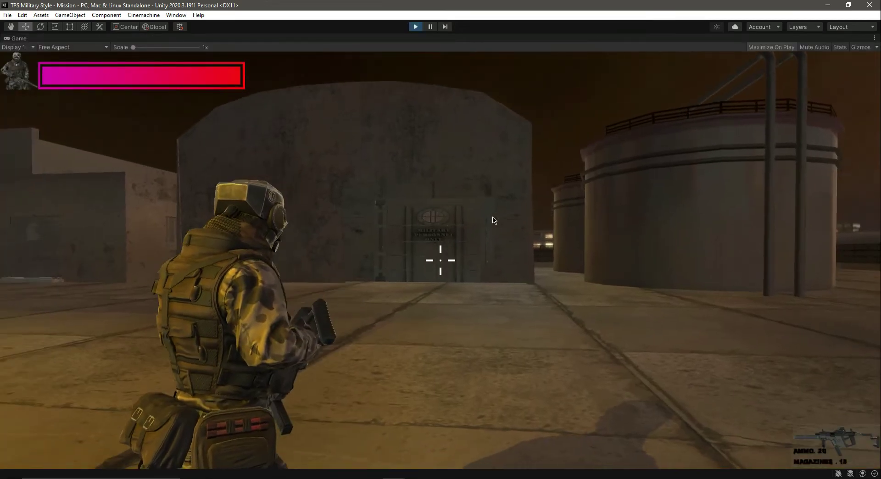
{"action": "key", "text": "w"}
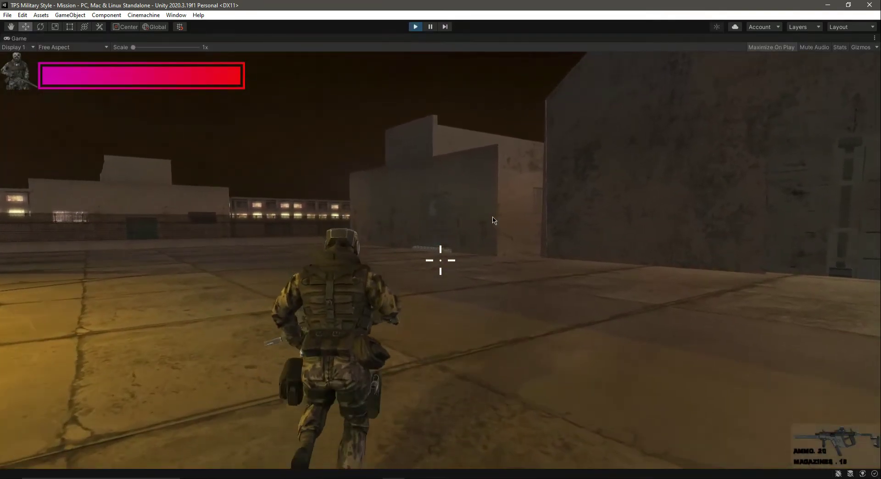
{"action": "key", "text": "w"}
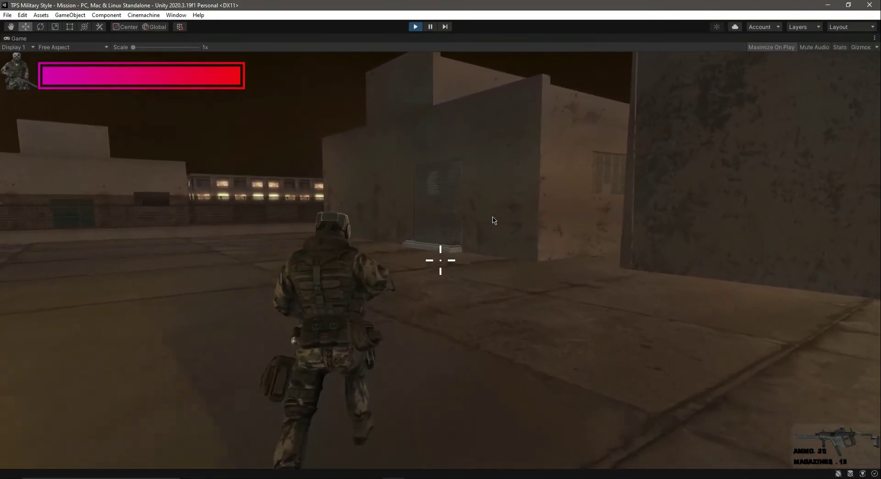
{"action": "key", "text": "w"}
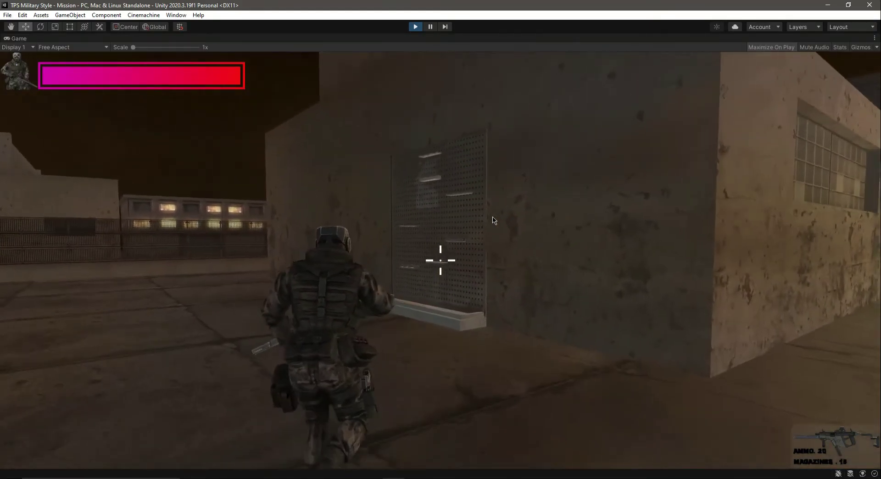
{"action": "key", "text": "w"}
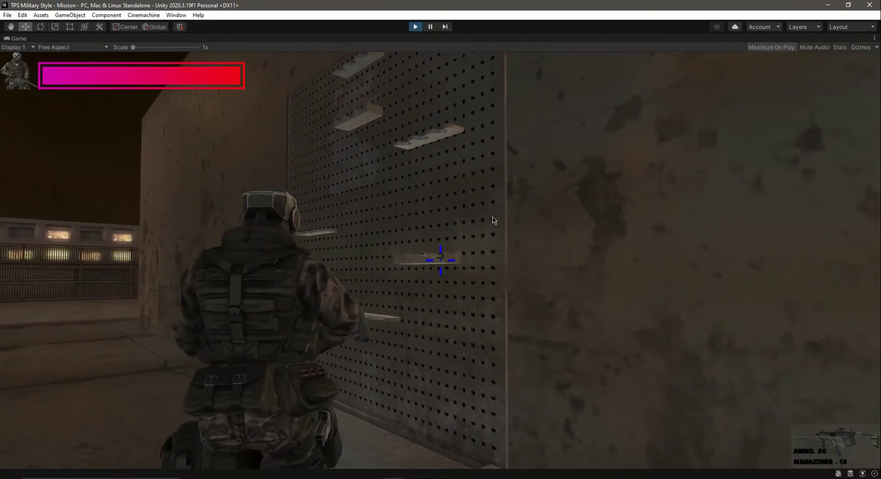
{"action": "key", "text": "w"}
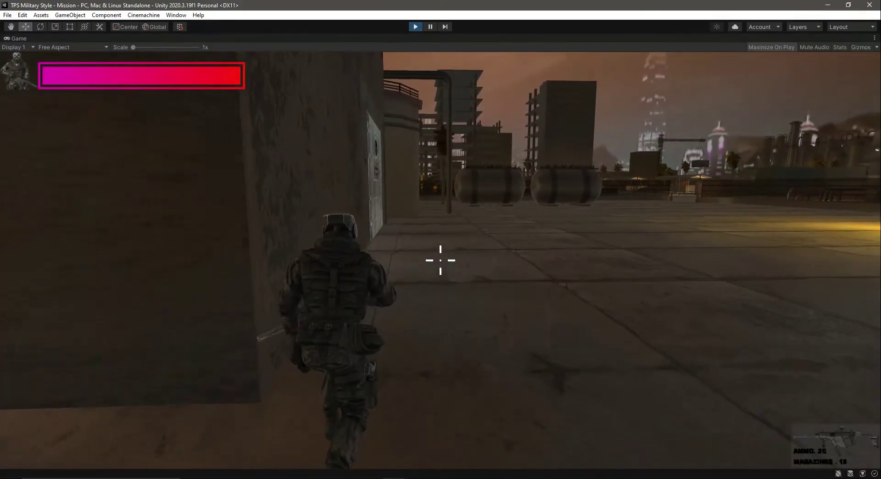
{"action": "key", "text": "w"}
{"action": "key", "text": "w"}
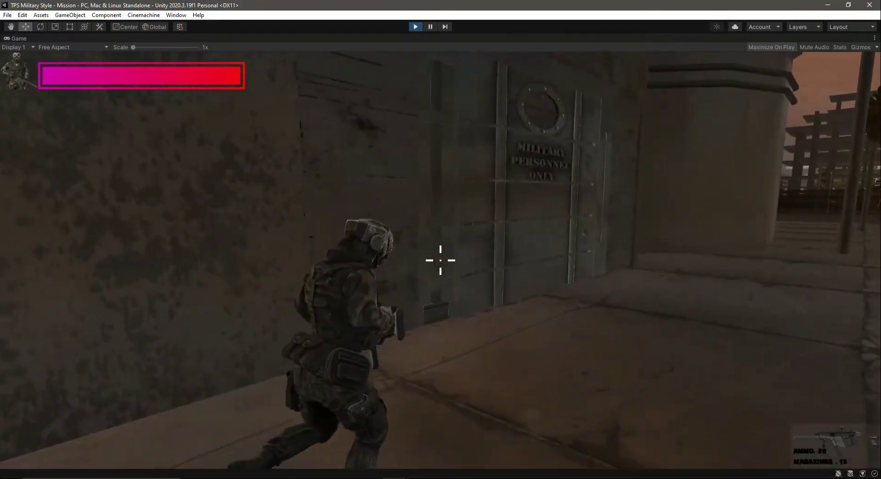
- Run across the rooftop past the generator and through the wall opening into the yard
{"action": "key", "text": "w"}
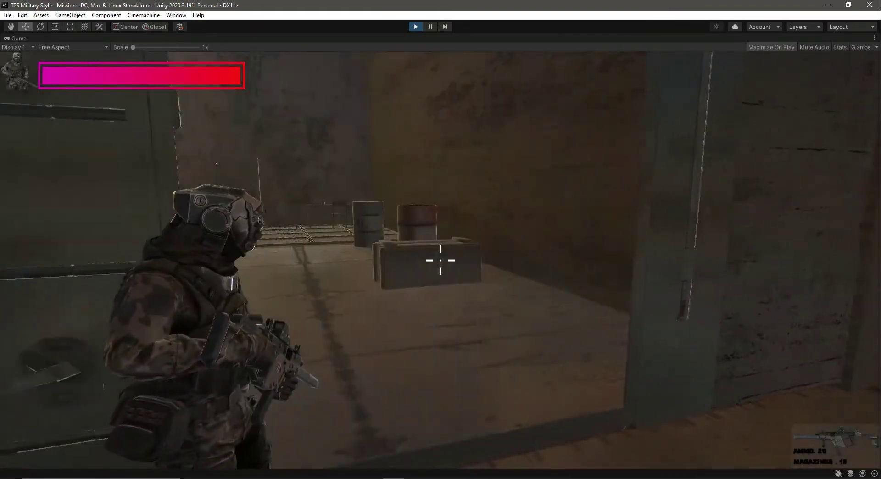
{"action": "key", "text": "w"}
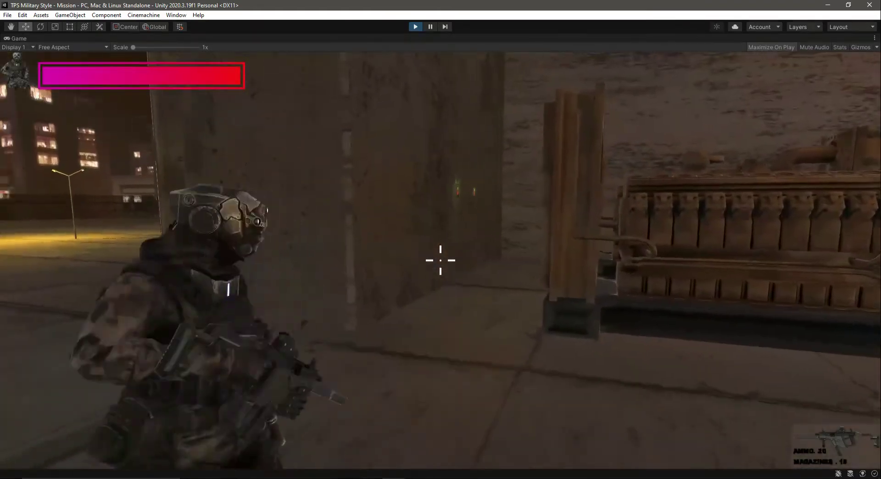
{"action": "key", "text": "w"}
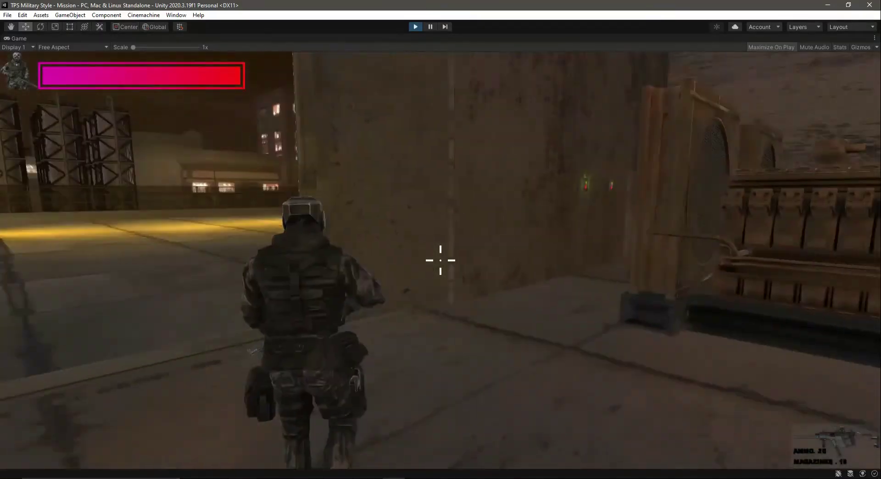
{"action": "key", "text": "w"}
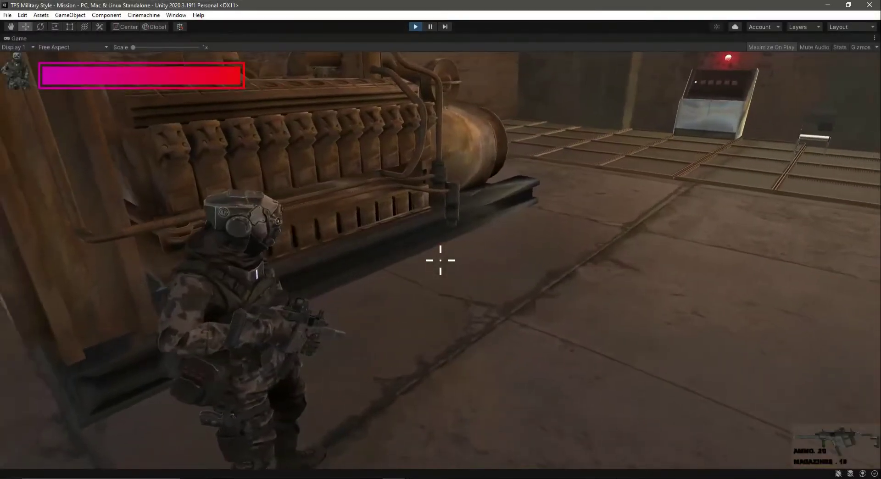
{"action": "key", "text": "w"}
{"action": "key", "text": "w"}
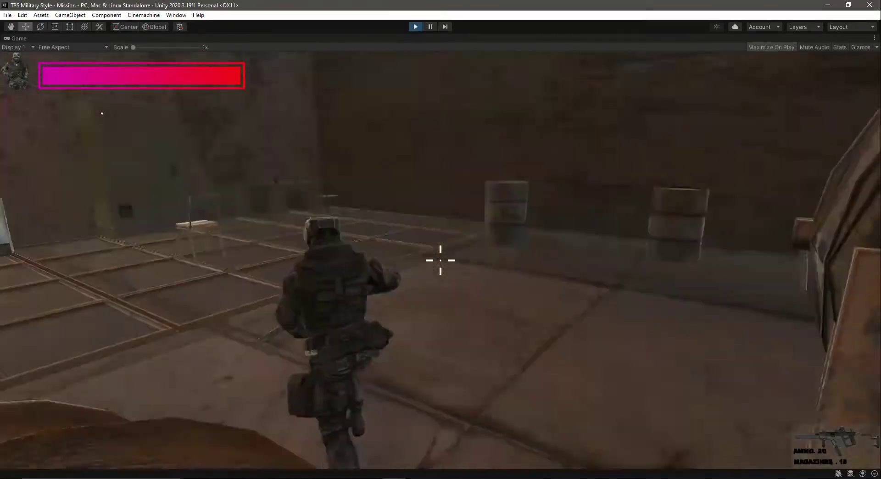
{"action": "key", "text": "w"}
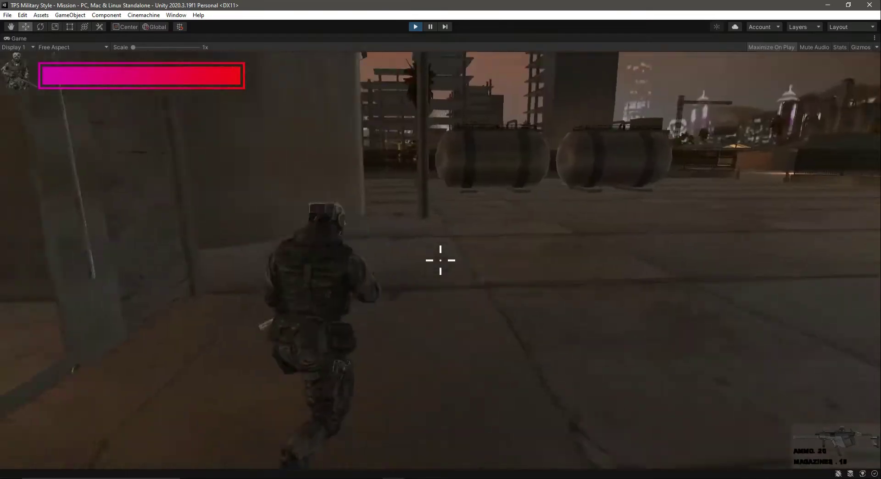
{"action": "key", "text": "w"}
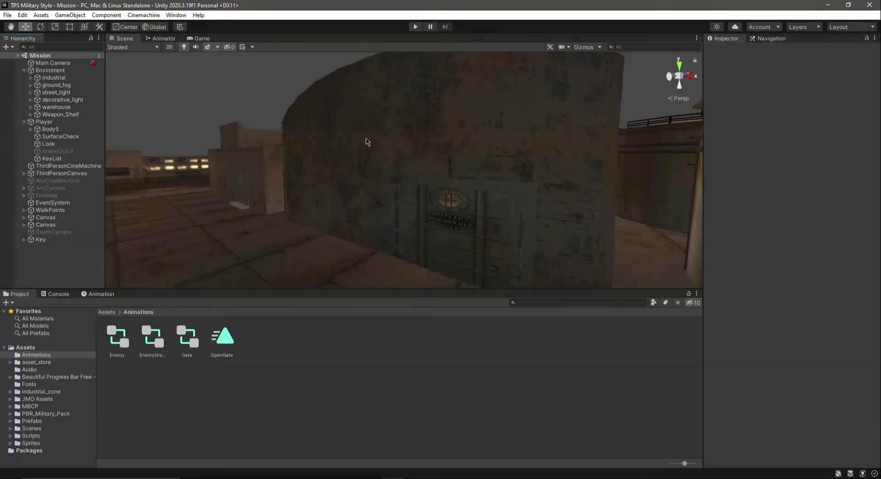
- Add a Mesh Collider to the wall Cube.002 using the 'mes' component search
{"action": "left_click", "coordinate": [379, 130]}
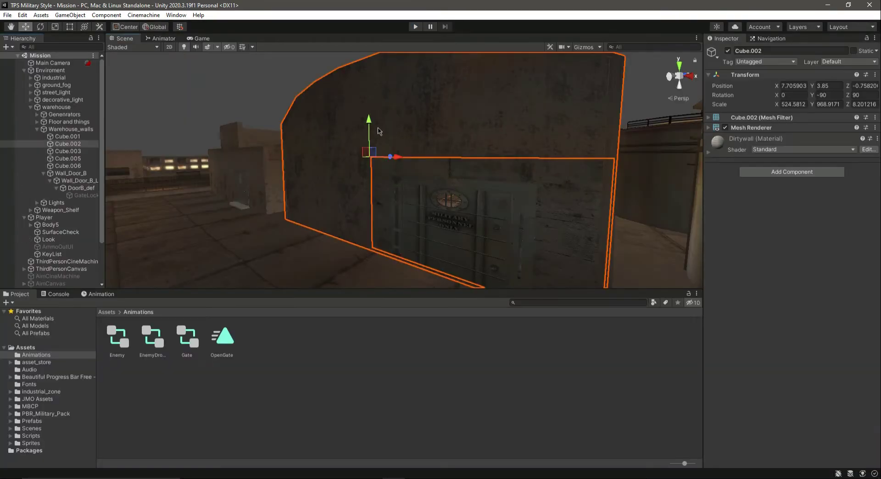
{"action": "left_click", "coordinate": [763, 173]}
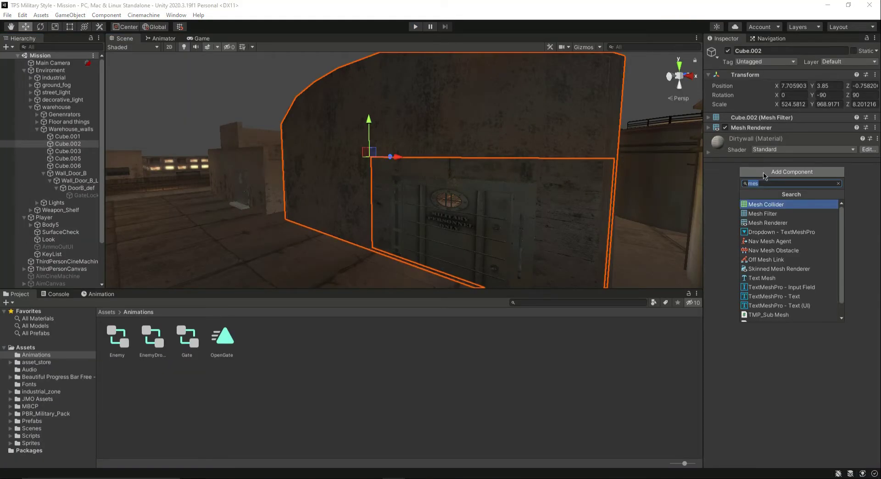
{"action": "key", "text": "Return"}
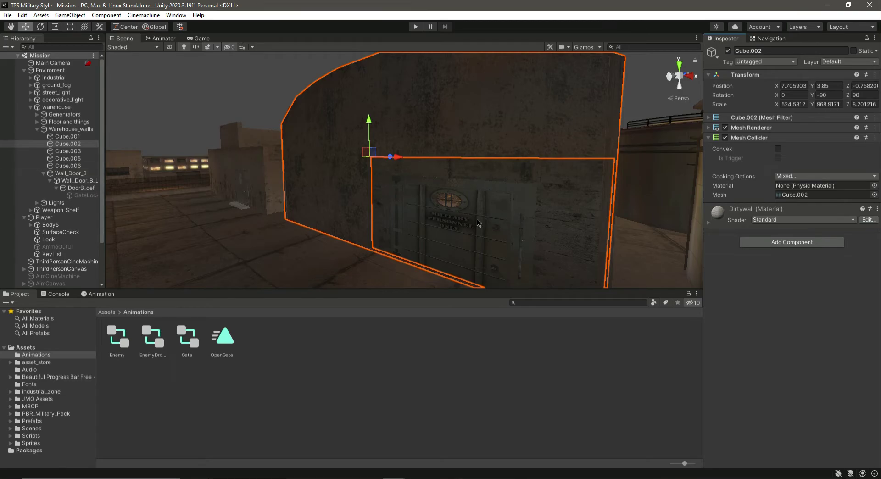
{"action": "left_click", "coordinate": [501, 218]}
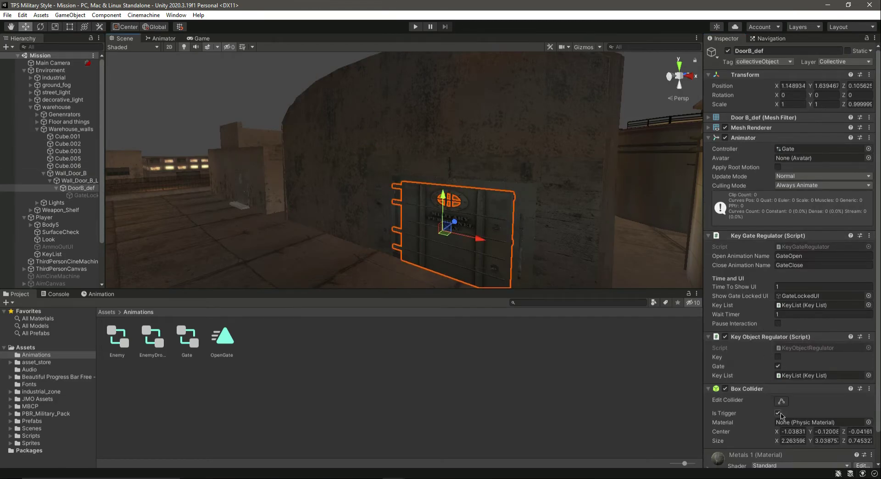
{"action": "left_click", "coordinate": [579, 138]}
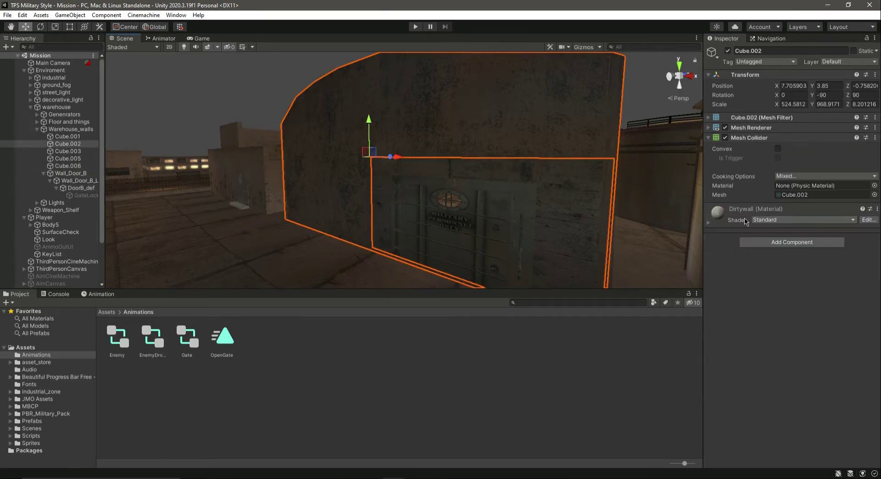
- Replace DoorB_def's Box Collider with a Mesh Collider
{"action": "left_click", "coordinate": [491, 210]}
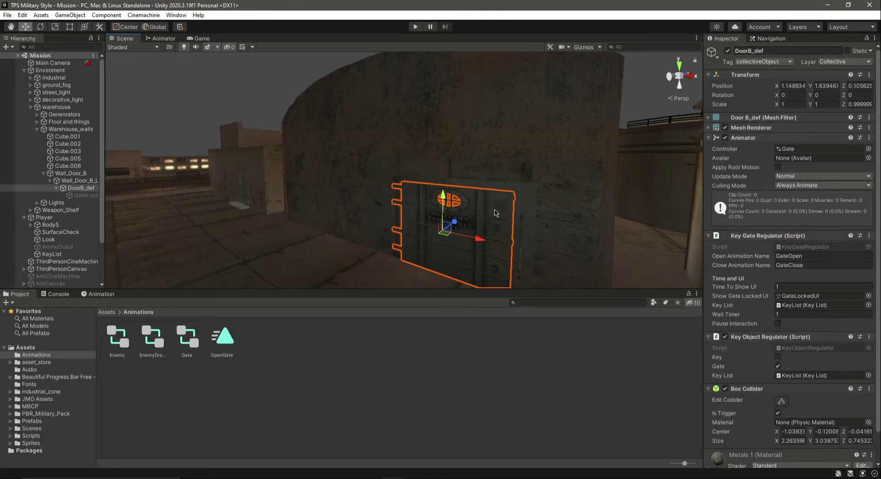
{"action": "scroll", "coordinate": [775, 314], "scroll_direction": "down", "scroll_amount": 2}
{"action": "left_click", "coordinate": [868, 358]}
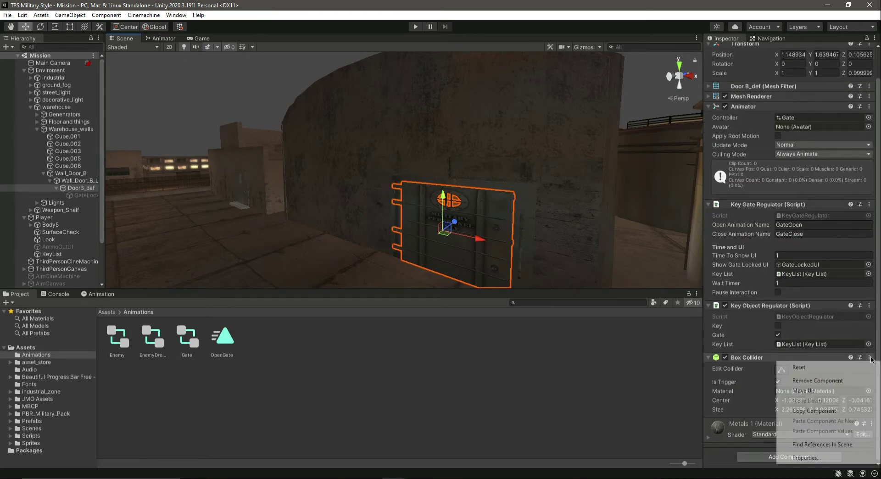
{"action": "left_click", "coordinate": [845, 380]}
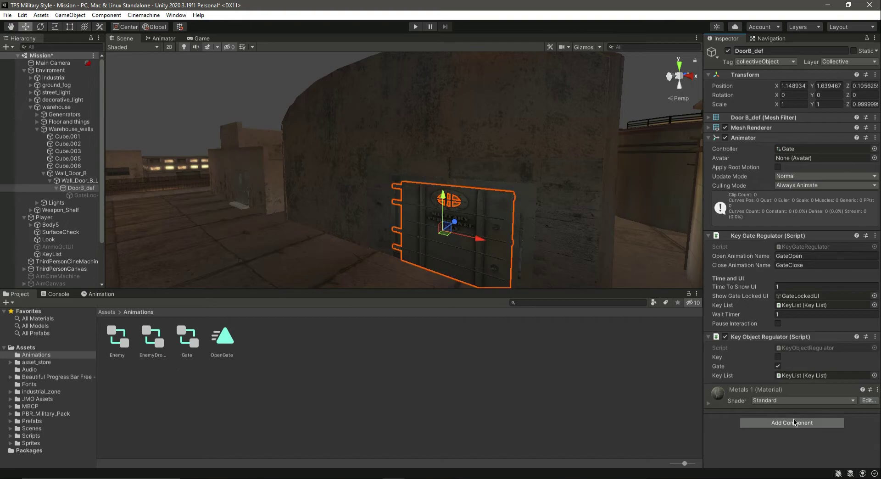
{"action": "left_click", "coordinate": [796, 423]}
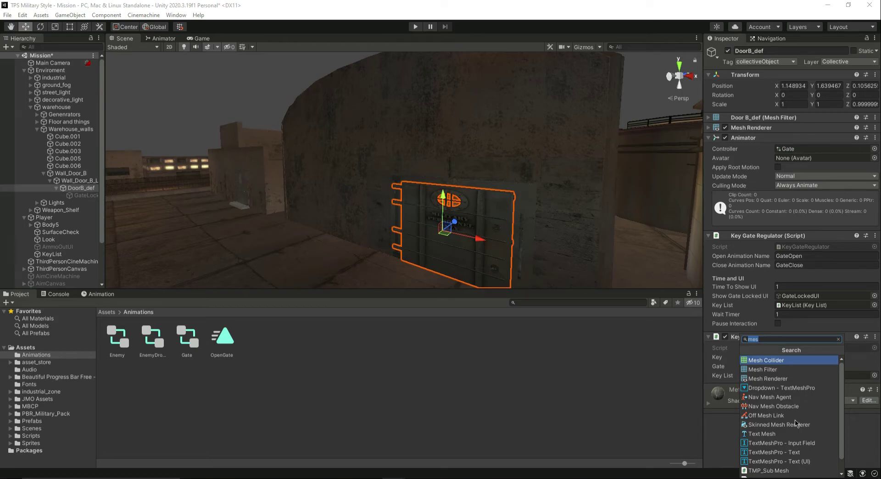
{"action": "key", "text": "Return"}
- Save the Mission scene and reselect Cube.002 and DoorB_def to check their colliders
{"action": "scroll", "coordinate": [777, 401], "scroll_direction": "down", "scroll_amount": 2}
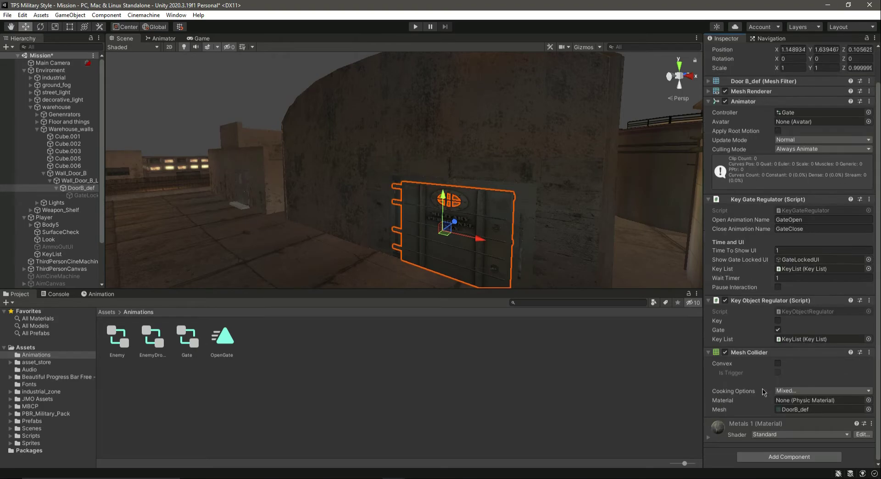
{"action": "key", "text": "ctrl+s"}
{"action": "left_click", "coordinate": [370, 154]}
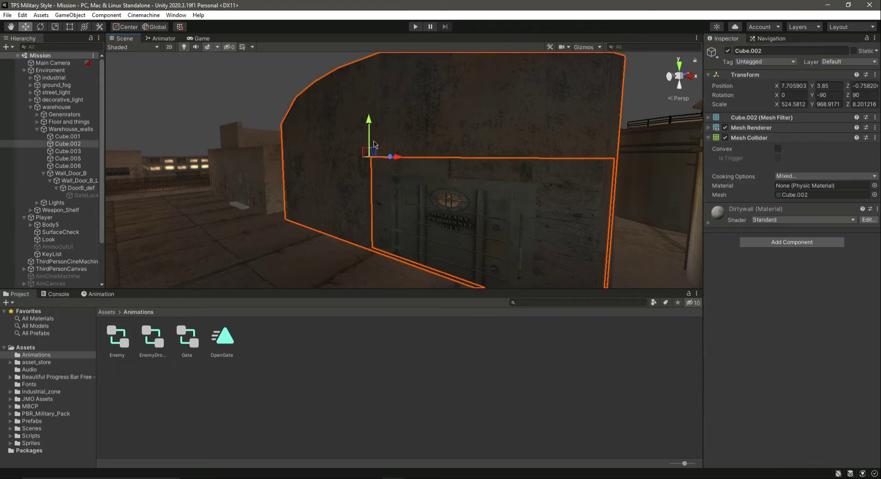
{"action": "left_click", "coordinate": [486, 212]}
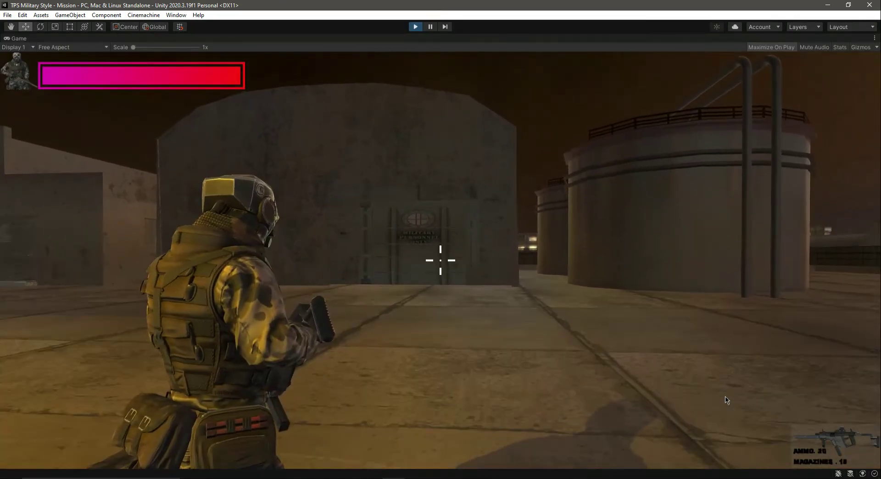
- Walk the soldier up to the gate, see GATE LOCKED, and back away
{"action": "key", "text": "w"}
{"action": "key", "text": "w"}
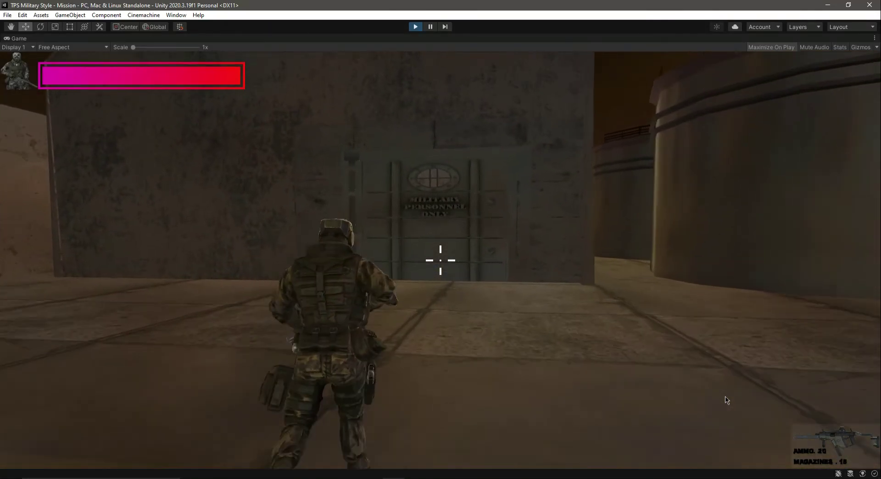
{"action": "key", "text": "w"}
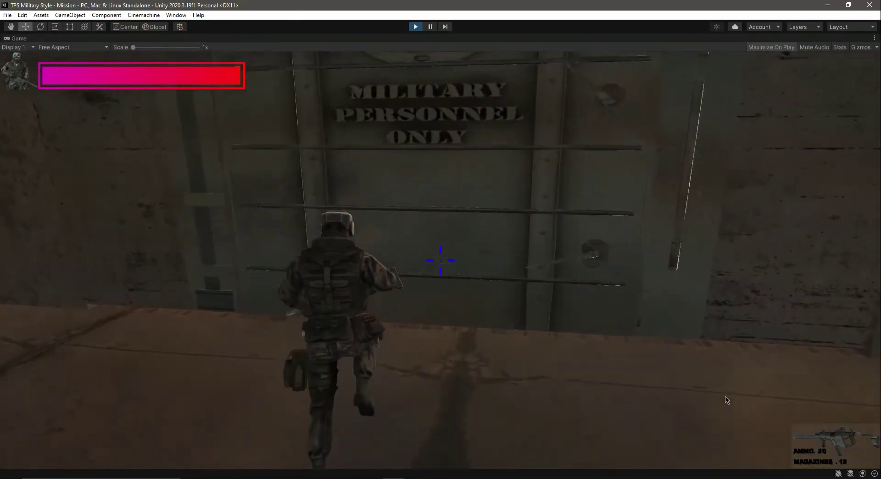
{"action": "key", "text": "w"}
{"action": "key", "text": "w"}
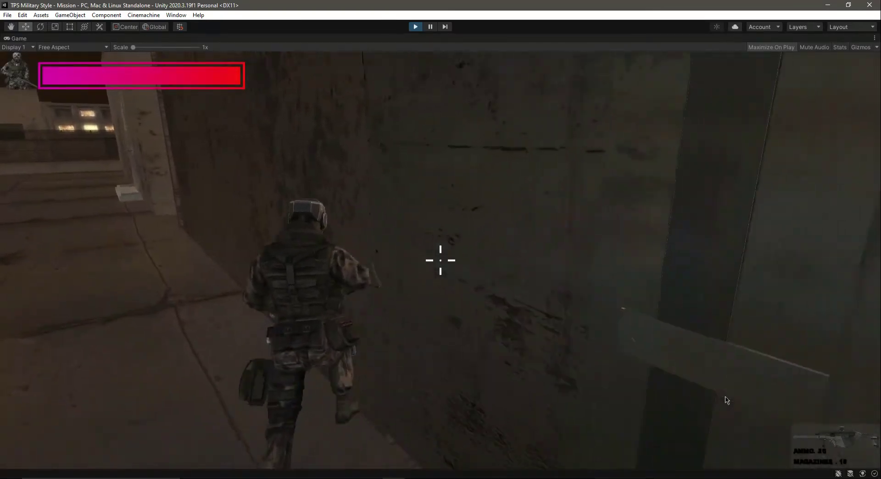
{"action": "key", "text": "w"}
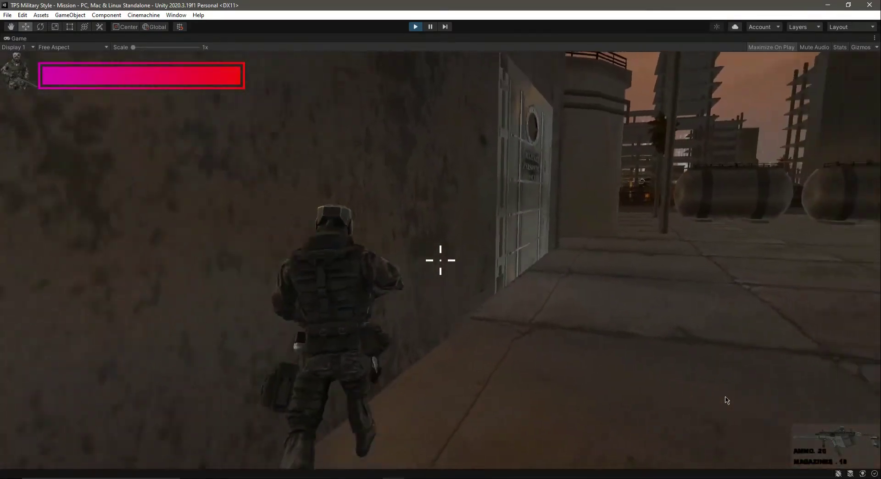
{"action": "key", "text": "w"}
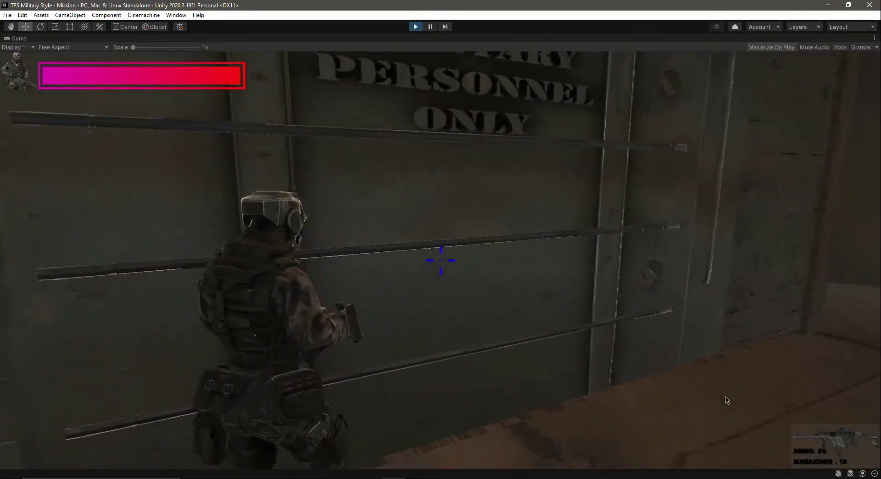
{"action": "key", "text": "s"}
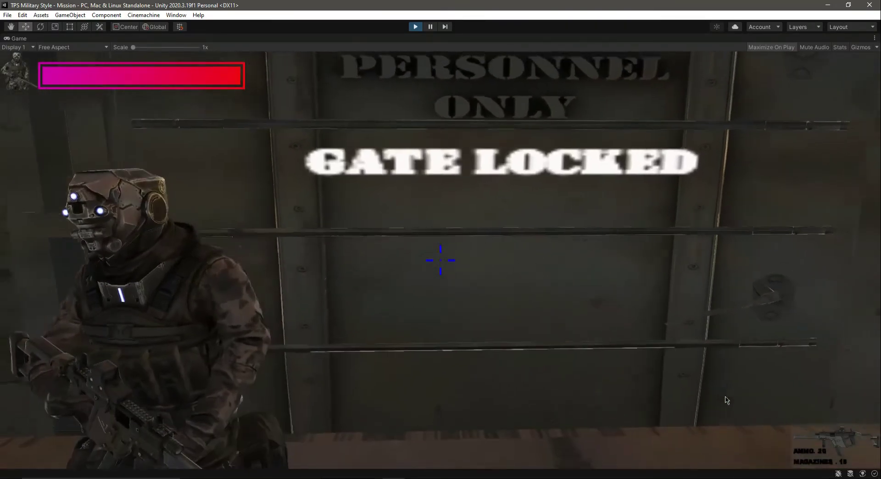
- Run along the wall to the shelf panel and on toward the rooftop tanks
{"action": "key", "text": "w"}
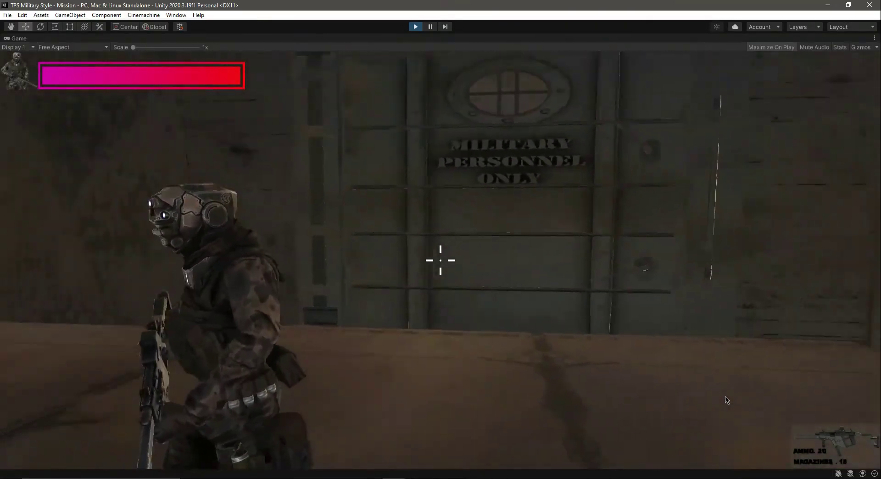
{"action": "key", "text": "w"}
{"action": "key", "text": "w"}
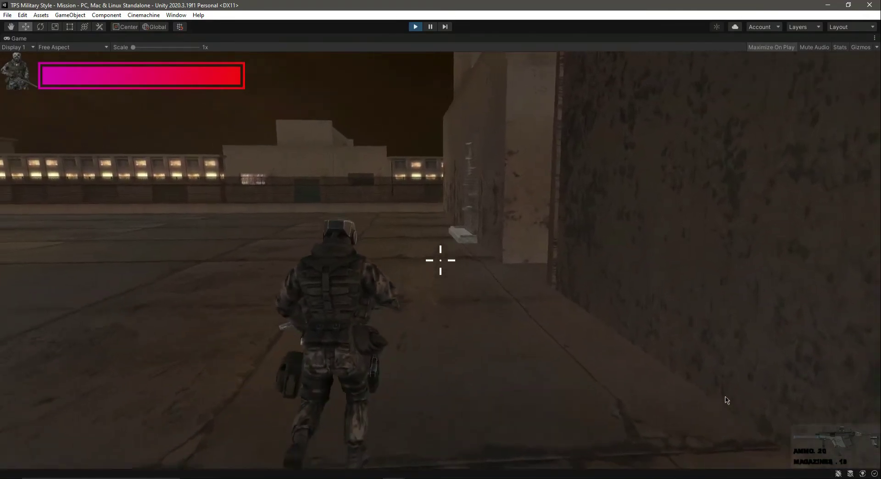
{"action": "key", "text": "w"}
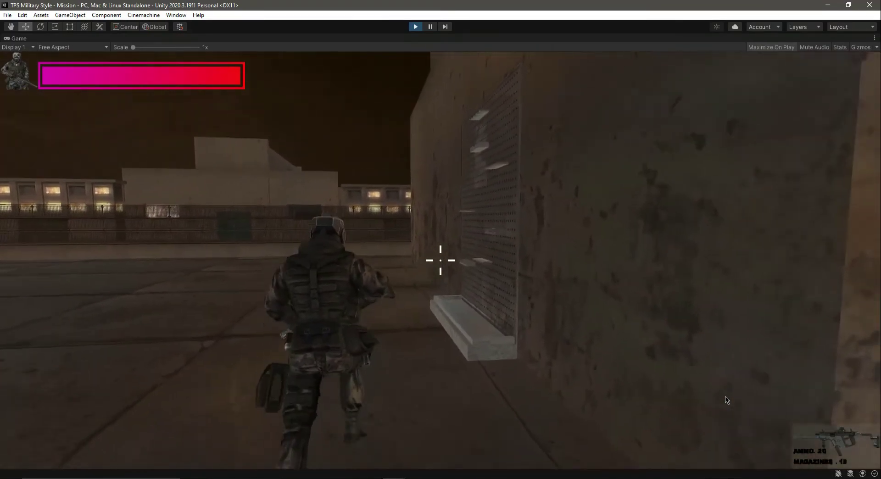
{"action": "key", "text": "w"}
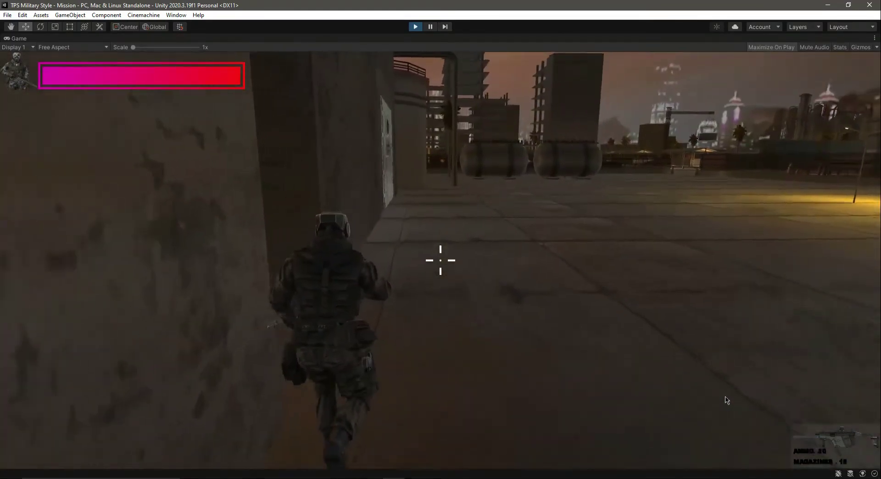
{"action": "key", "text": "w"}
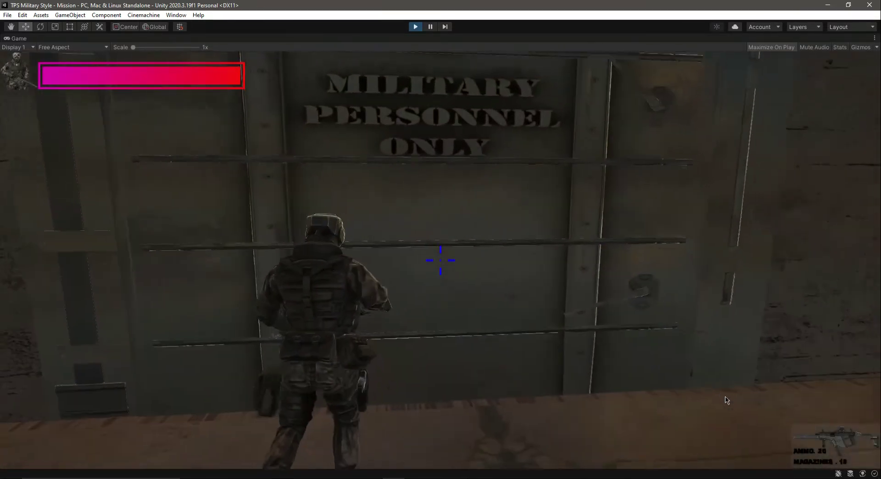
- Walk into the gate so it swings open and enter the generator room's control panel
{"action": "key", "text": "w"}
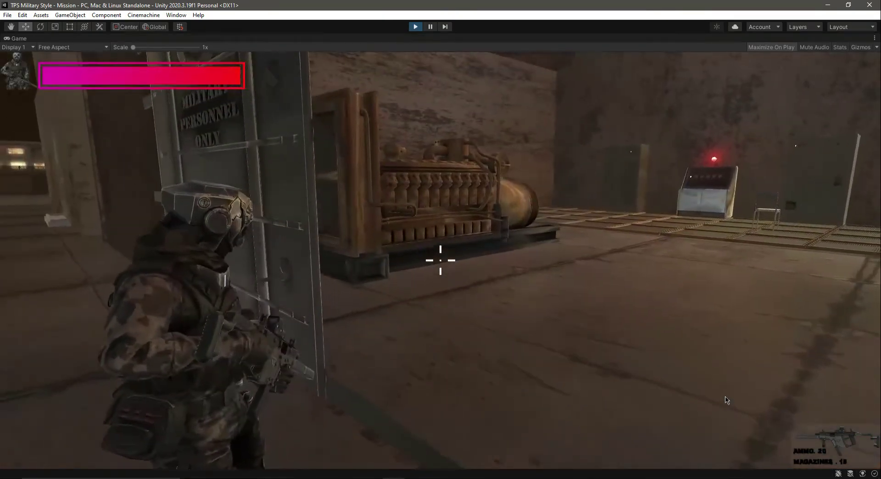
{"action": "key", "text": "w"}
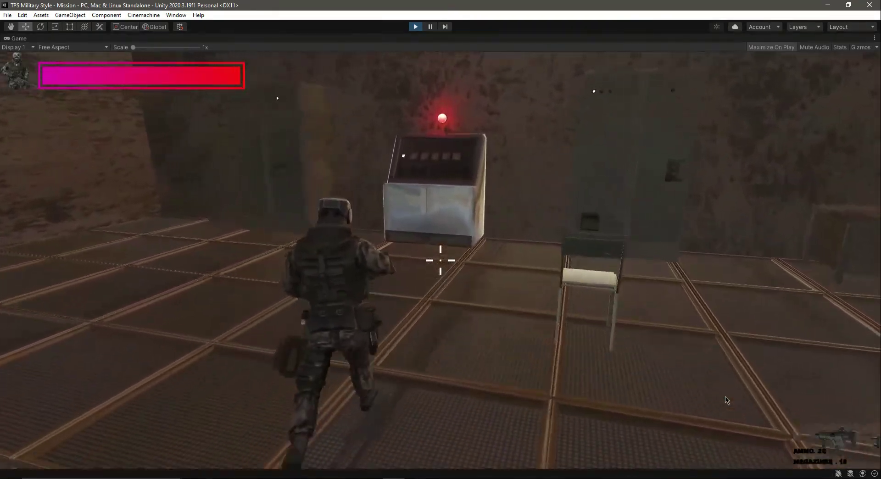
{"action": "key", "text": "w"}
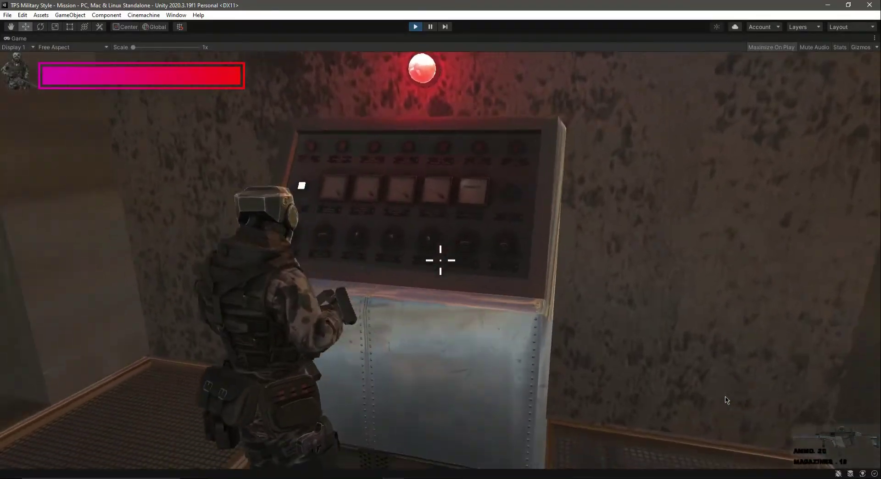
{"action": "key", "text": "w"}
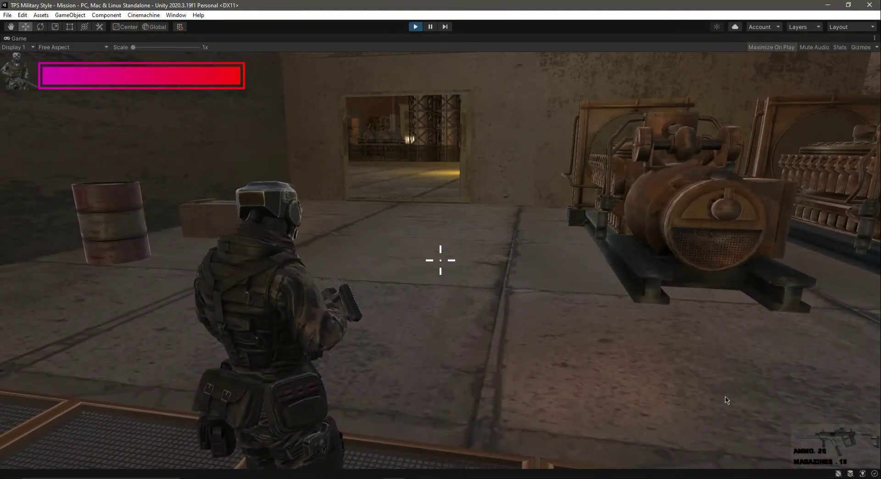
{"action": "key", "text": "w"}
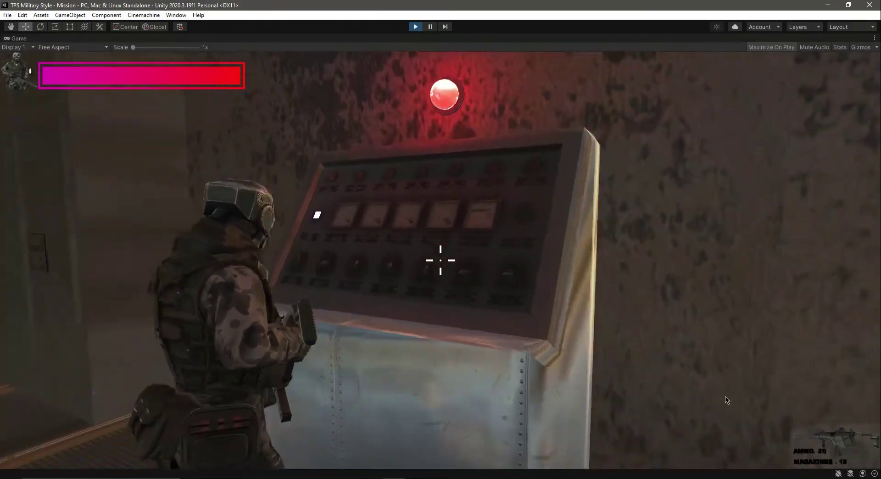
- Run between the generators, around the lit wall and back out across the yard
{"action": "key", "text": "w"}
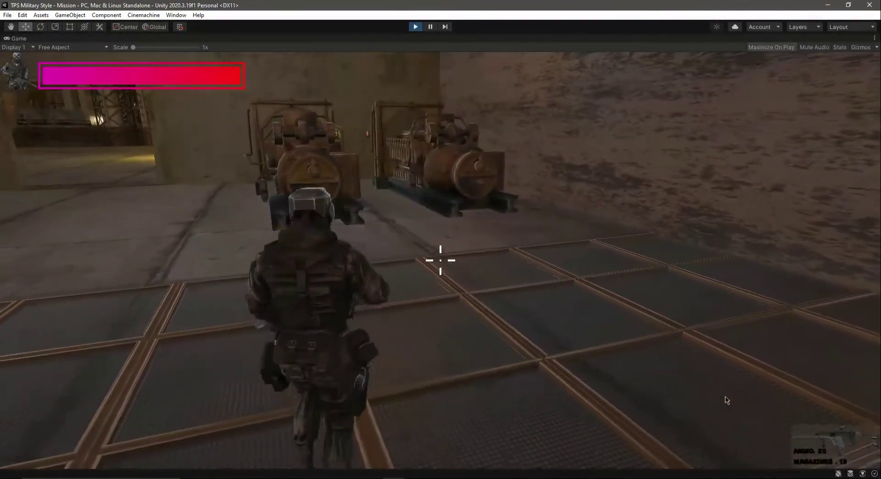
{"action": "key", "text": "w"}
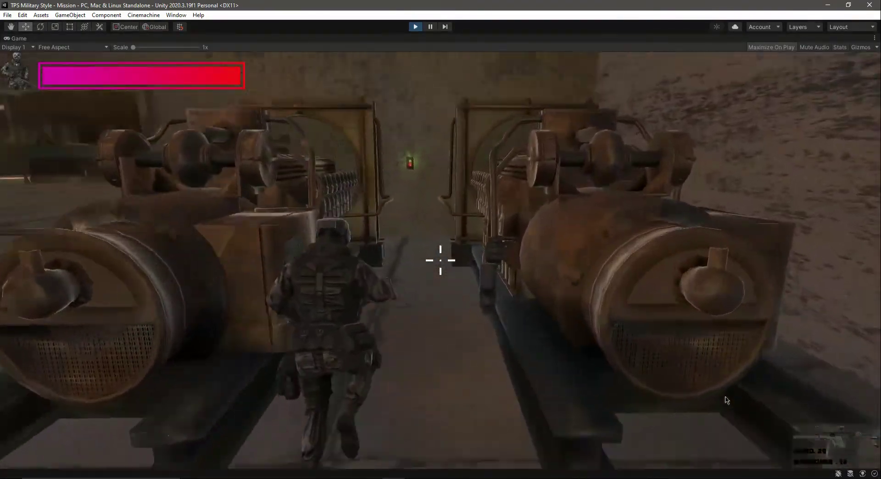
{"action": "key", "text": "w"}
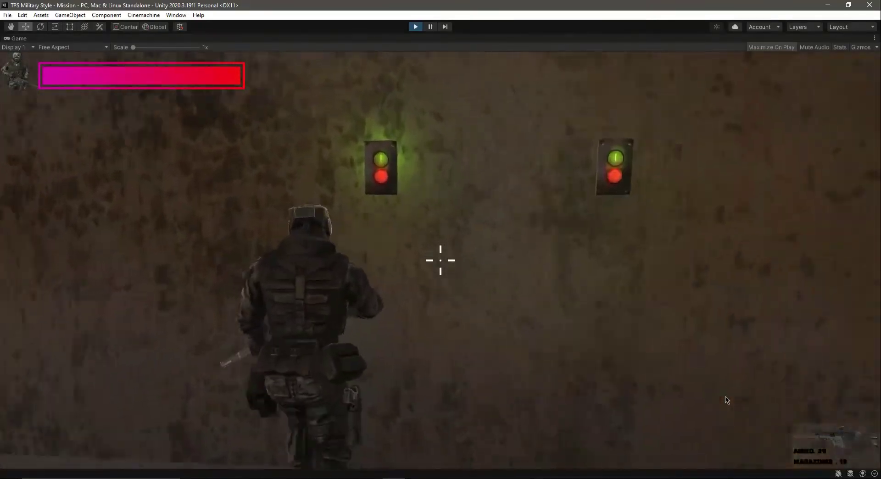
{"action": "key", "text": "w"}
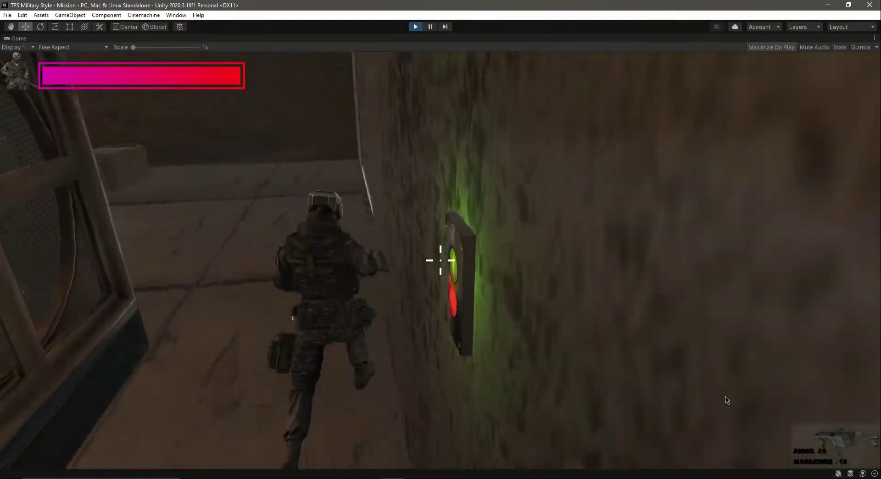
{"action": "key", "text": "w"}
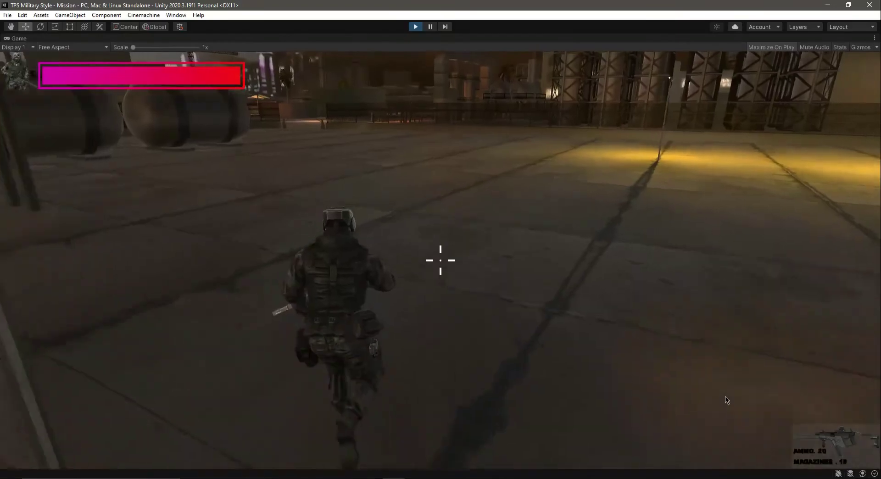
{"action": "key", "text": "w"}
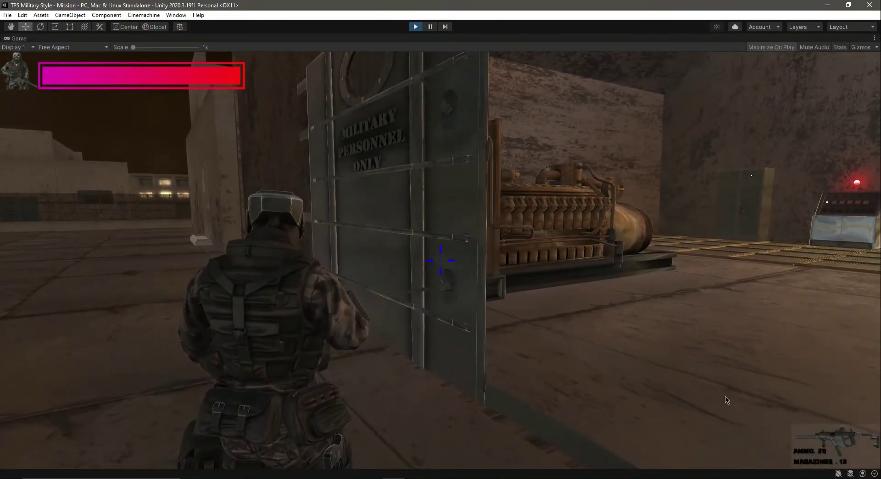
{"action": "key", "text": "w"}
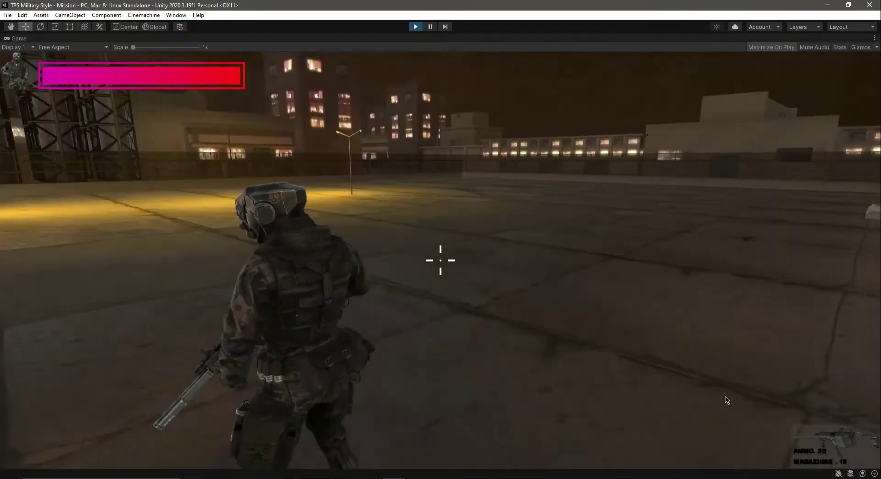
{"action": "key", "text": "w"}
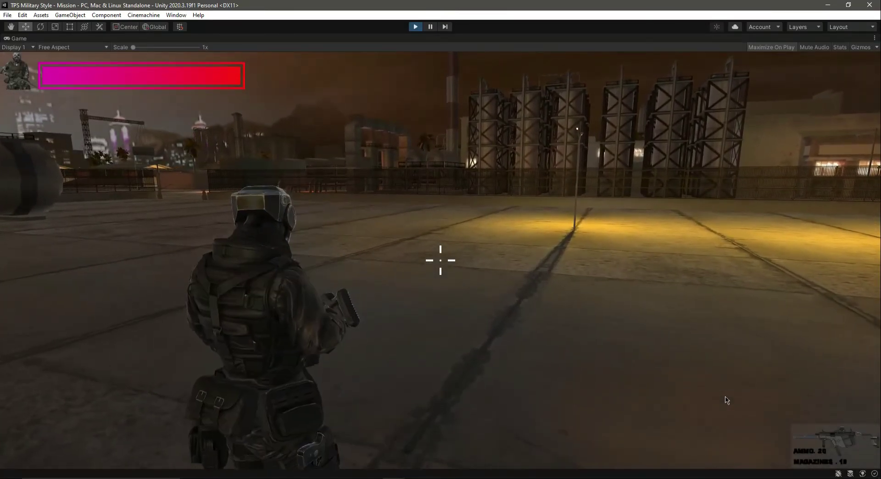